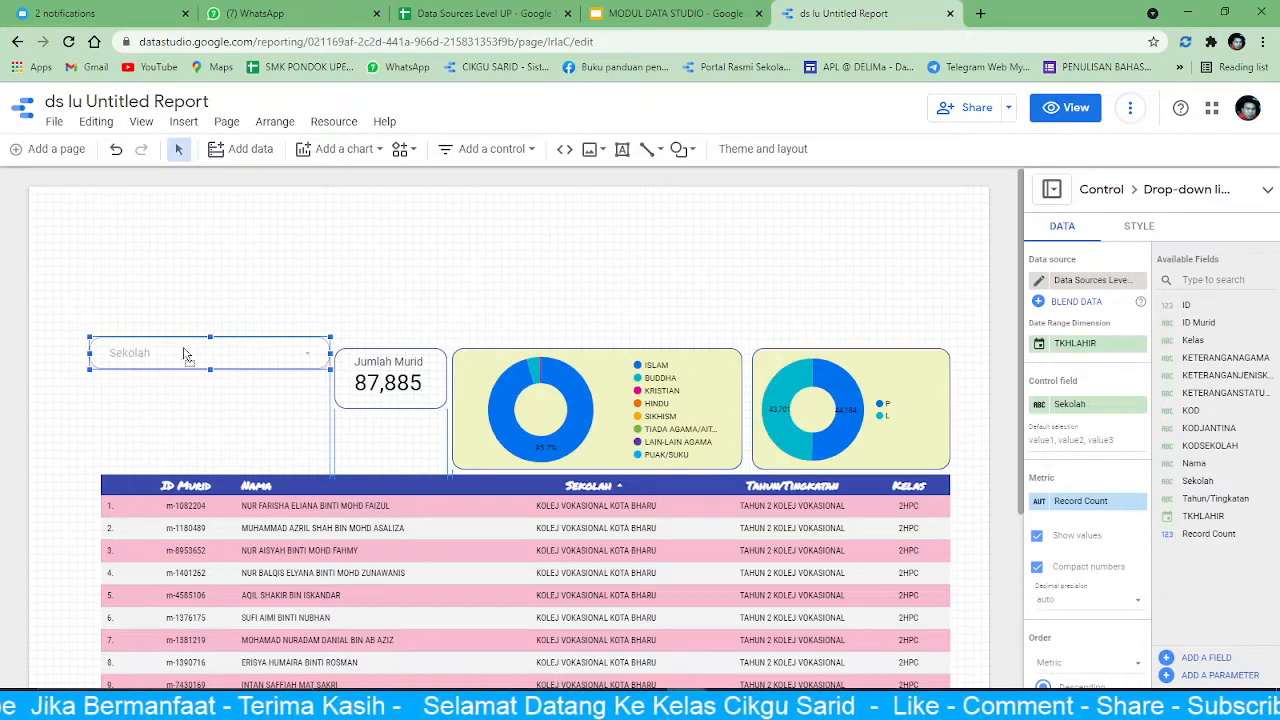
- Move the Jumlah Murid scorecard above the P/L donut chart, and widen and align the Sekolah drop-down with the table's left edge
left_click_drag(386, 371, 883, 315)
mouse_move(223, 345)
left_mouse_down()
mouse_move(258, 361)
mouse_move(229, 363)
left_mouse_up()
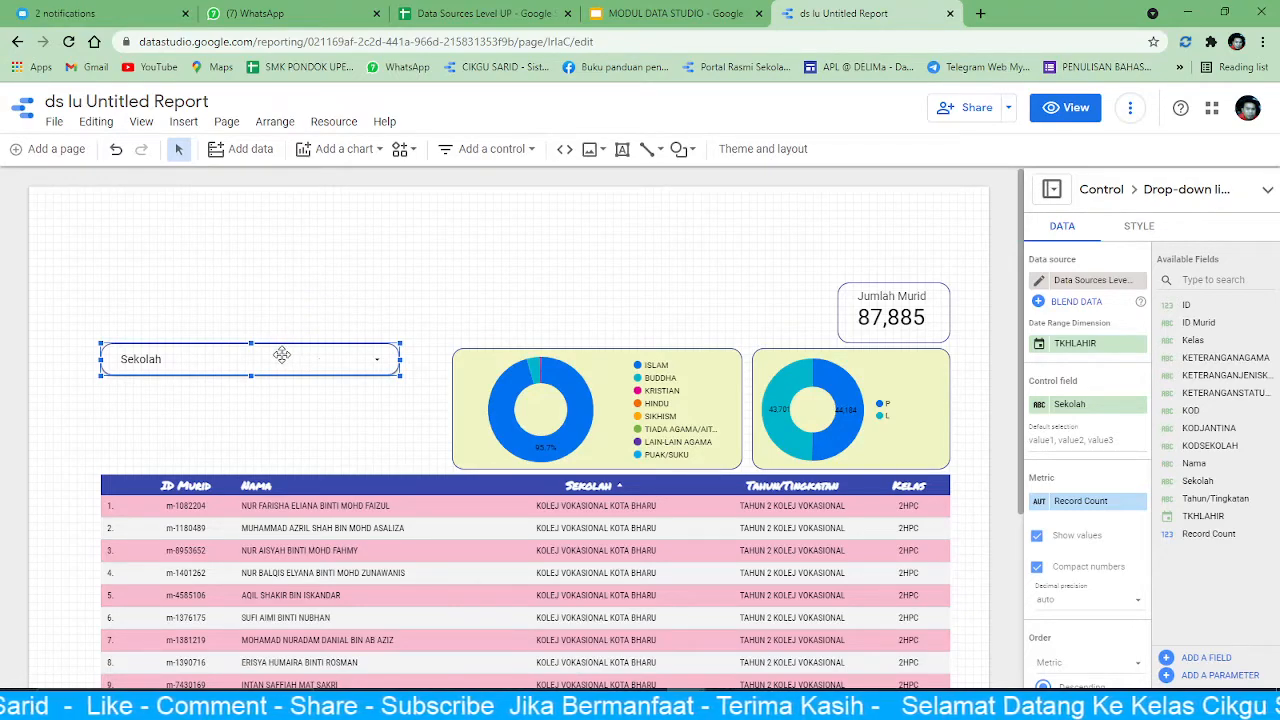
- Duplicate the Sekolah drop-down, place the copy directly beneath it and set its control field to Tahun/Tingkatan
key("ctrl+d")
left_click_drag(266, 369, 255, 401)
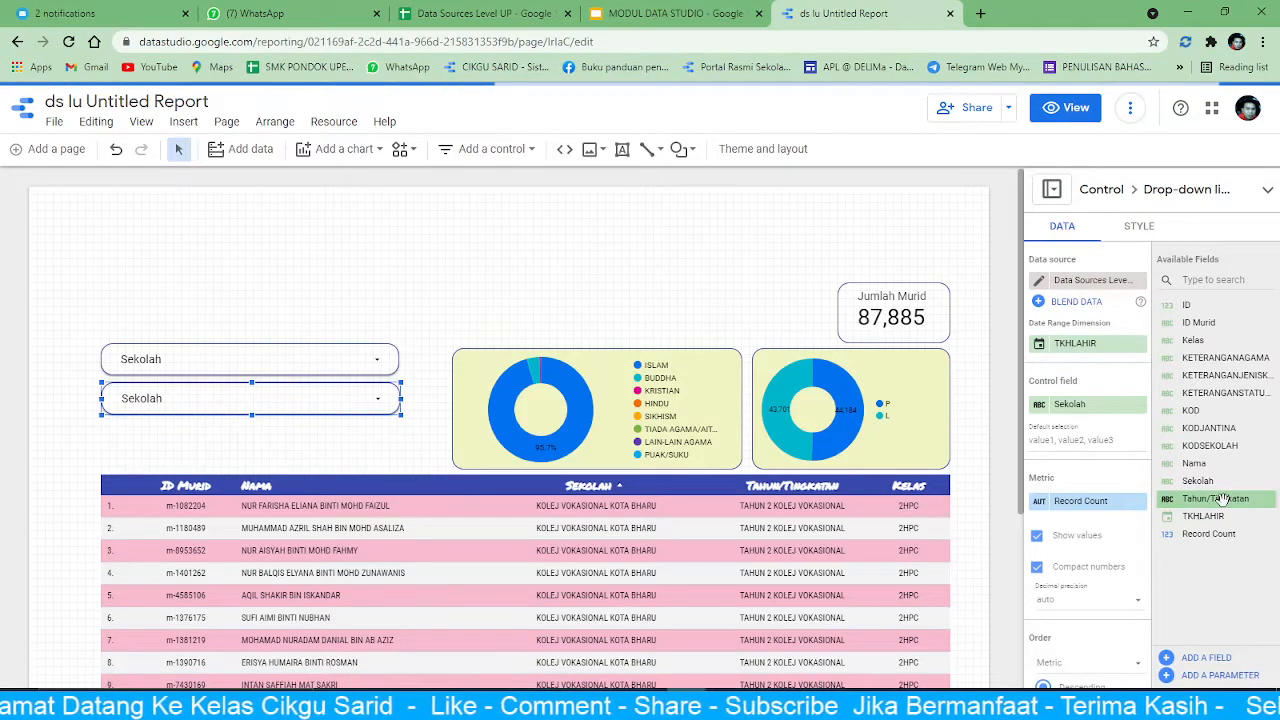
left_click_drag(1222, 500, 1106, 415)
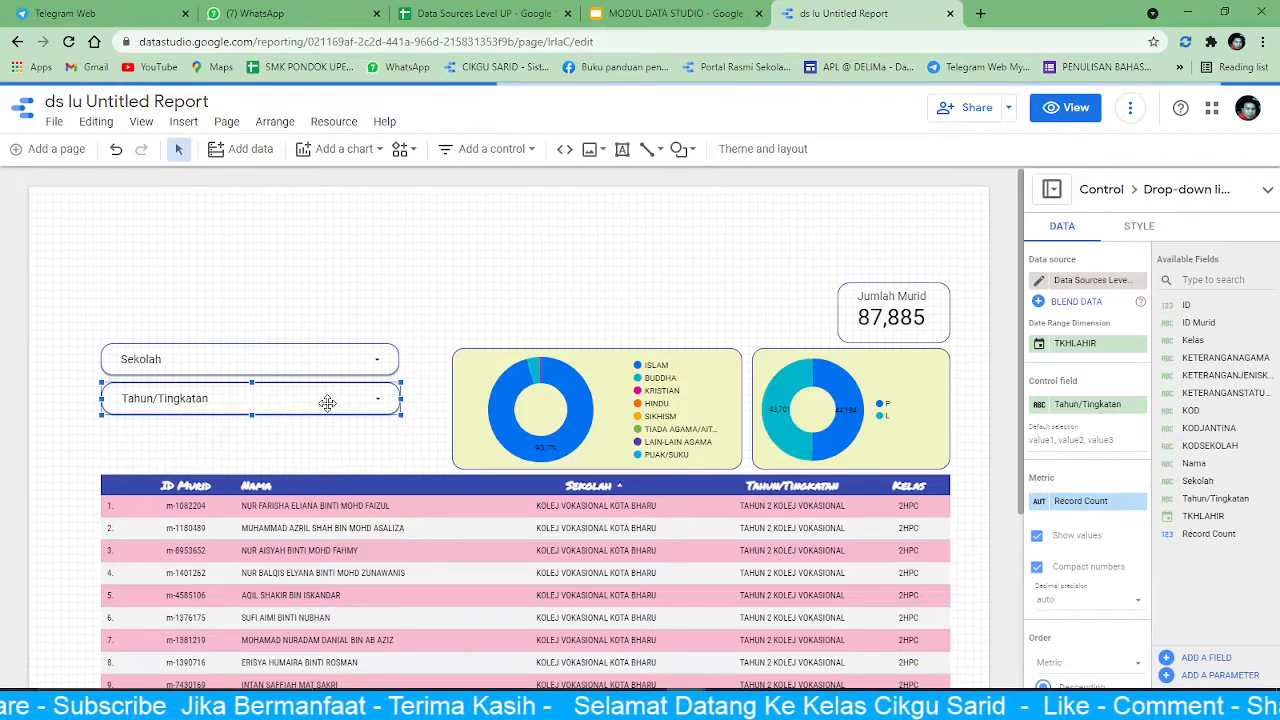
- Duplicate the Tahun/Tingkatan drop-down, place the copy directly beneath it and set its control field to TKHLAHIR
key("ctrl+d")
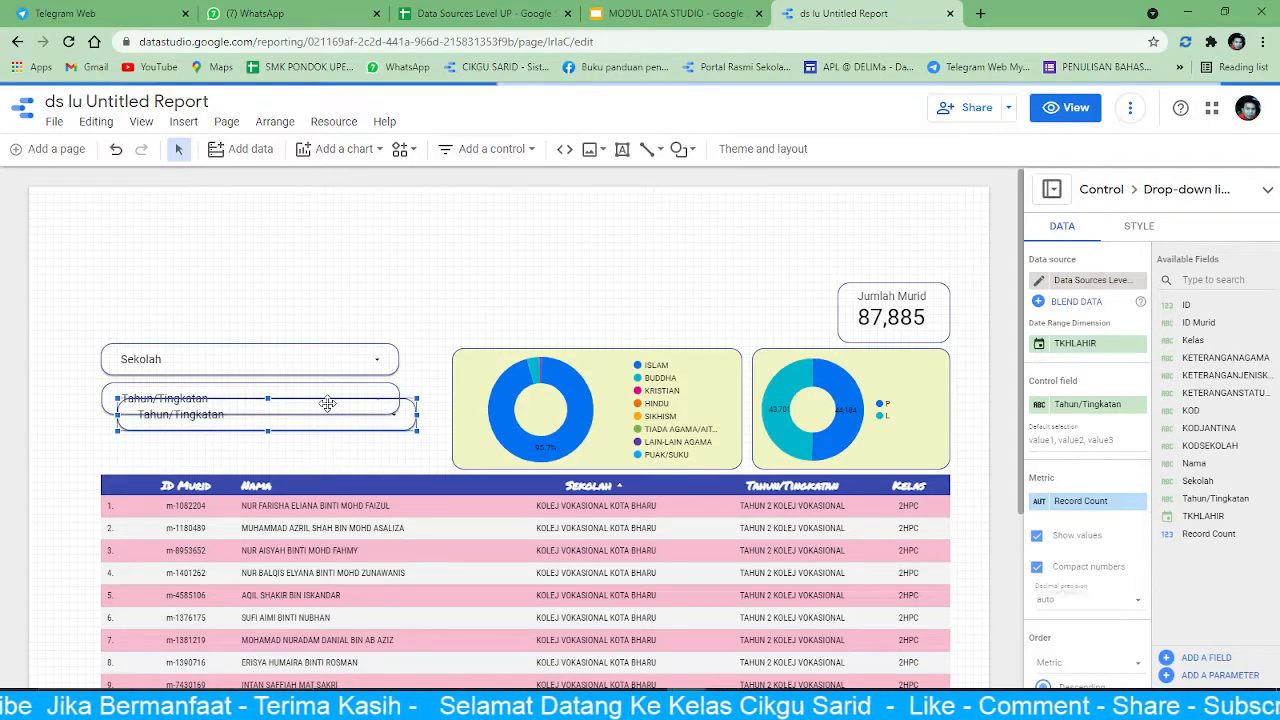
left_click_drag(284, 410, 271, 439)
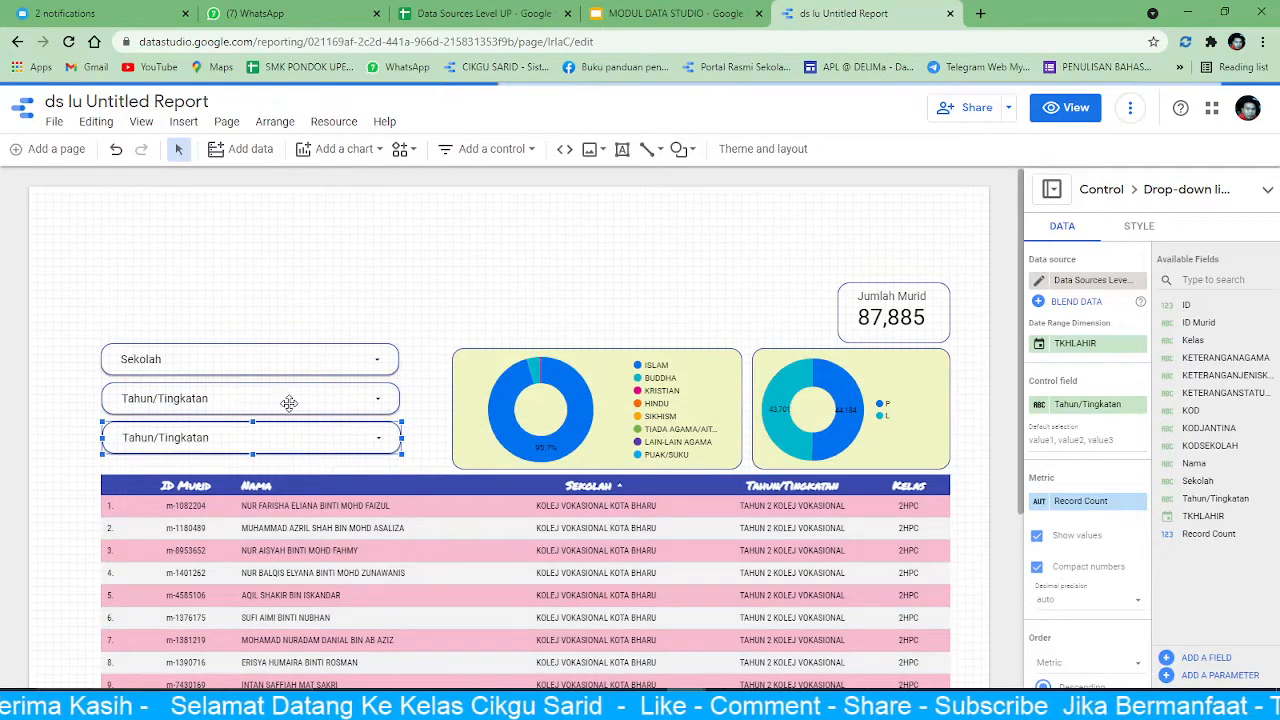
left_click(1093, 405)
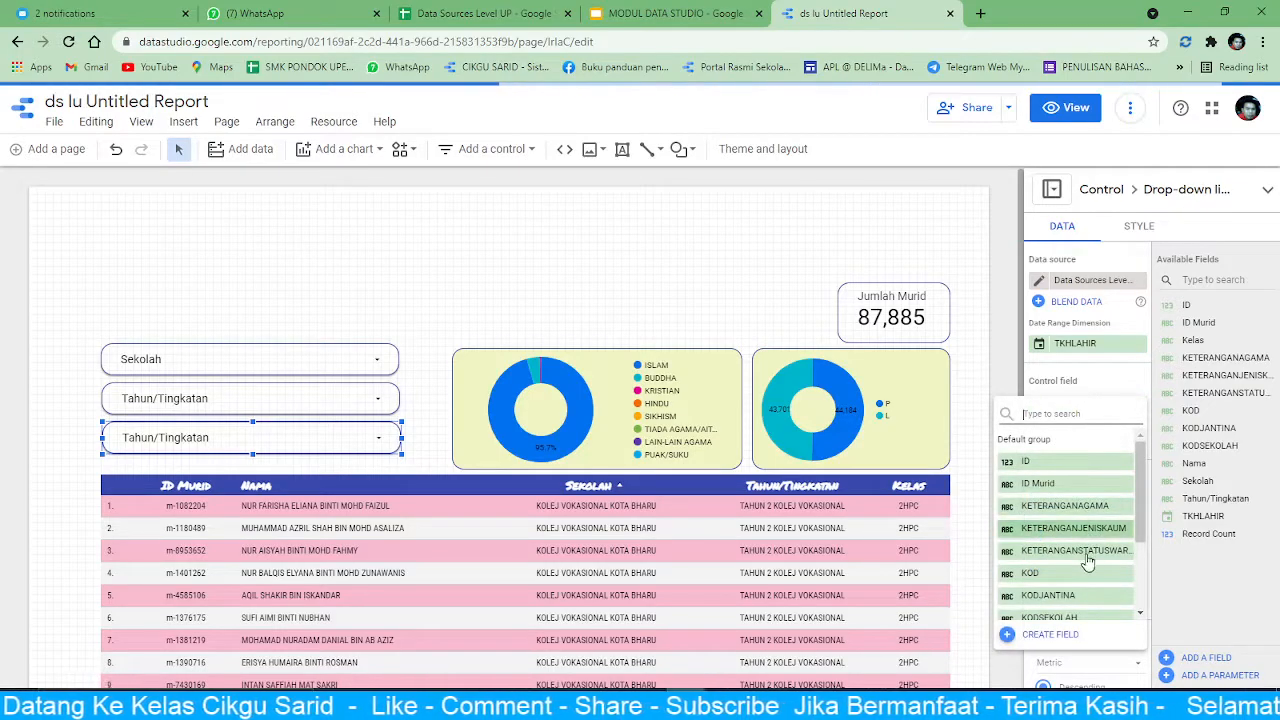
scroll(1133, 525, "down", 3)
scroll(1124, 569, "down", 1)
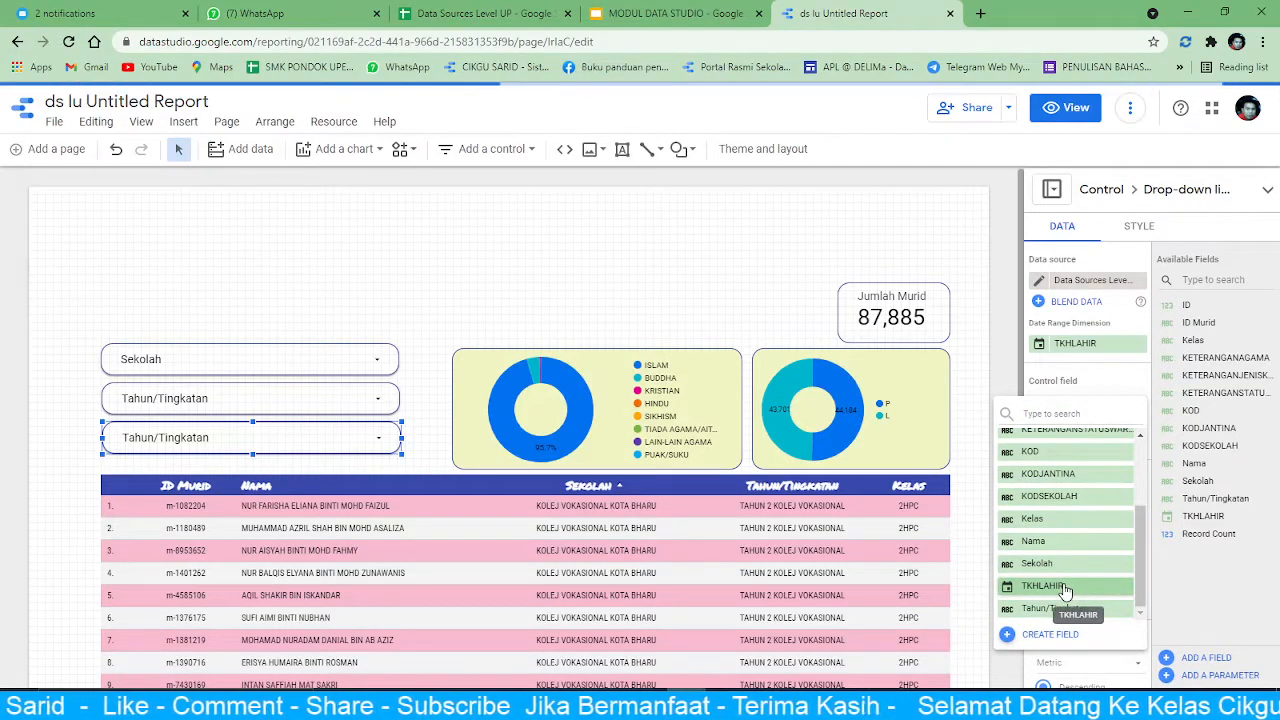
left_click(1065, 588)
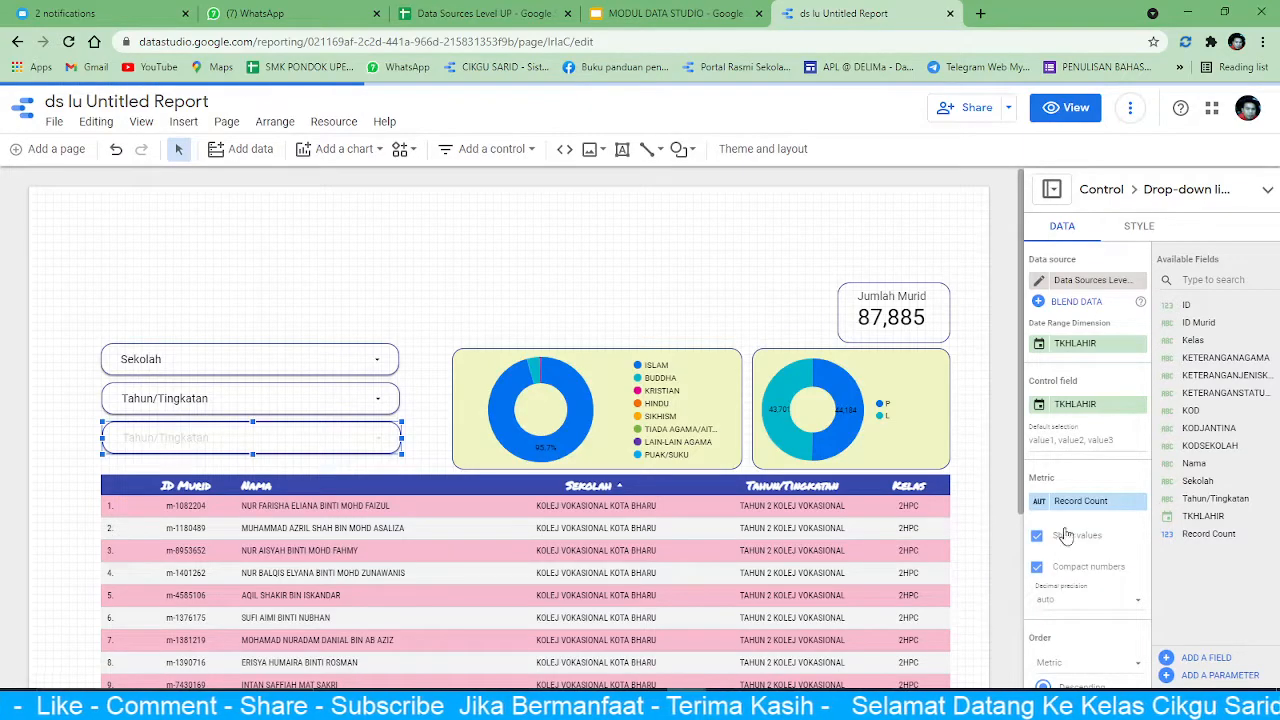
- Change the date type of the third drop-down's TKHLAHIR control field to Month
left_click(1039, 408)
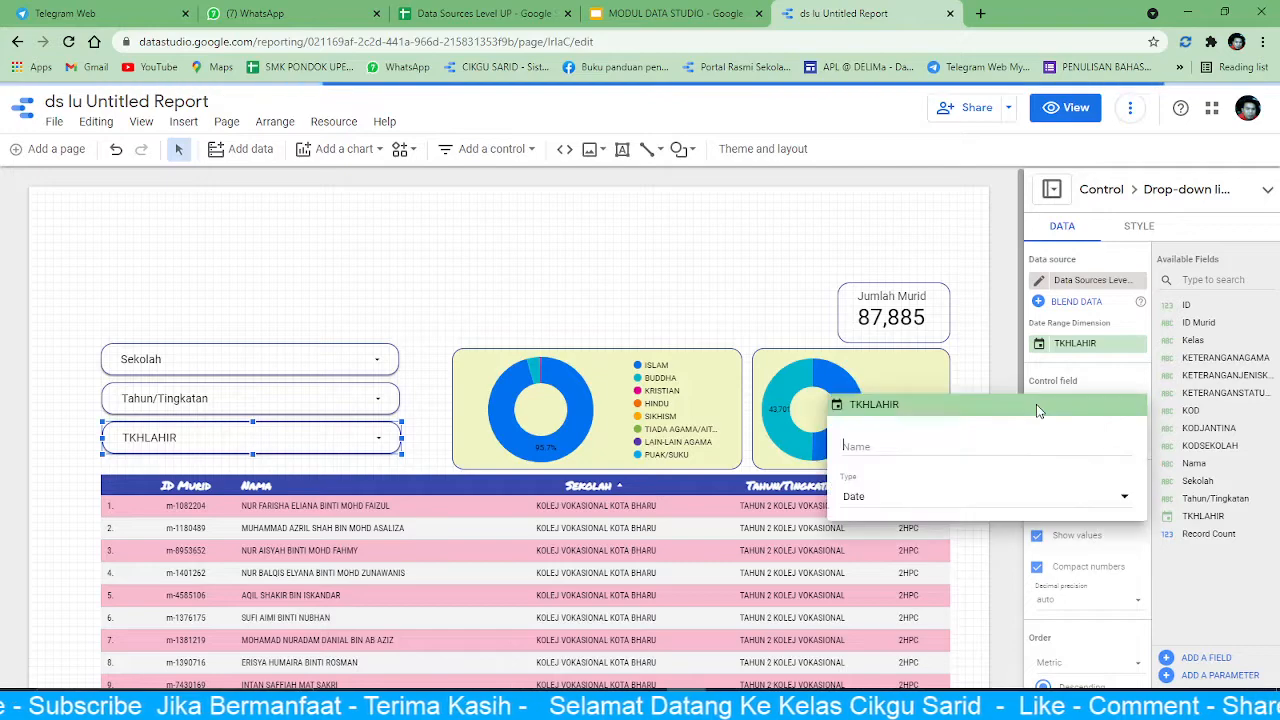
left_click(974, 497)
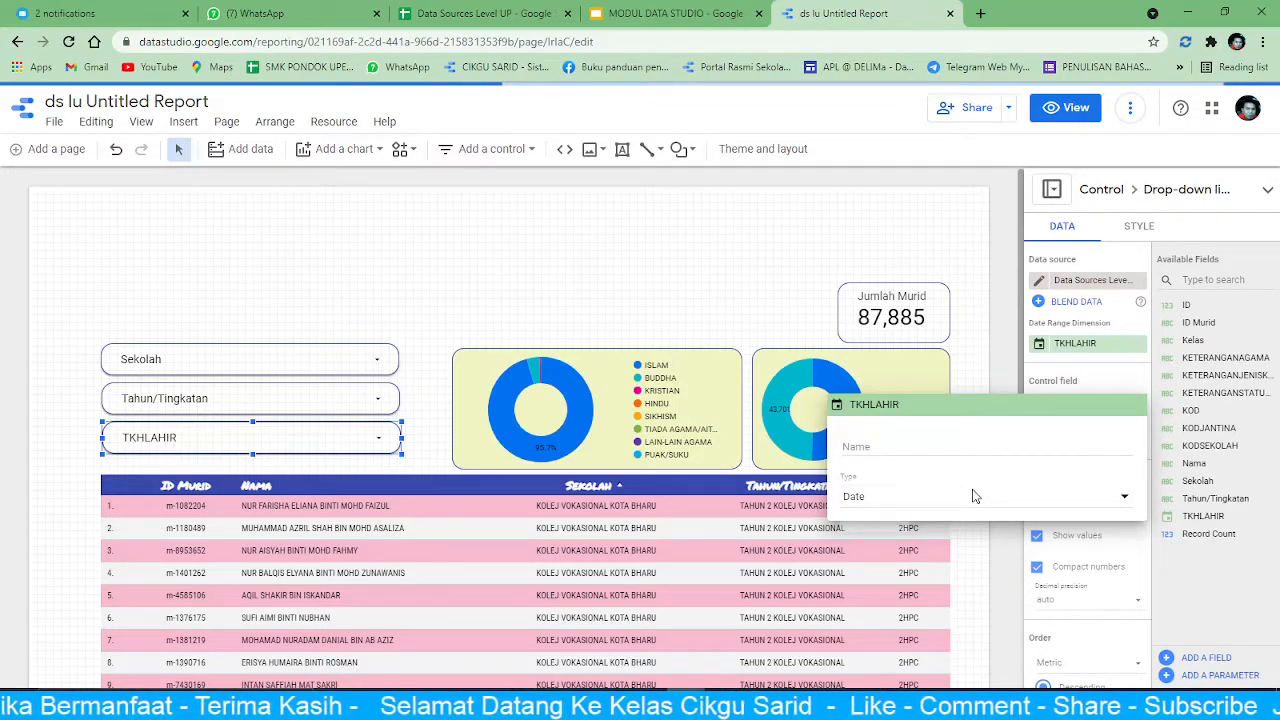
mouse_move(925, 562)
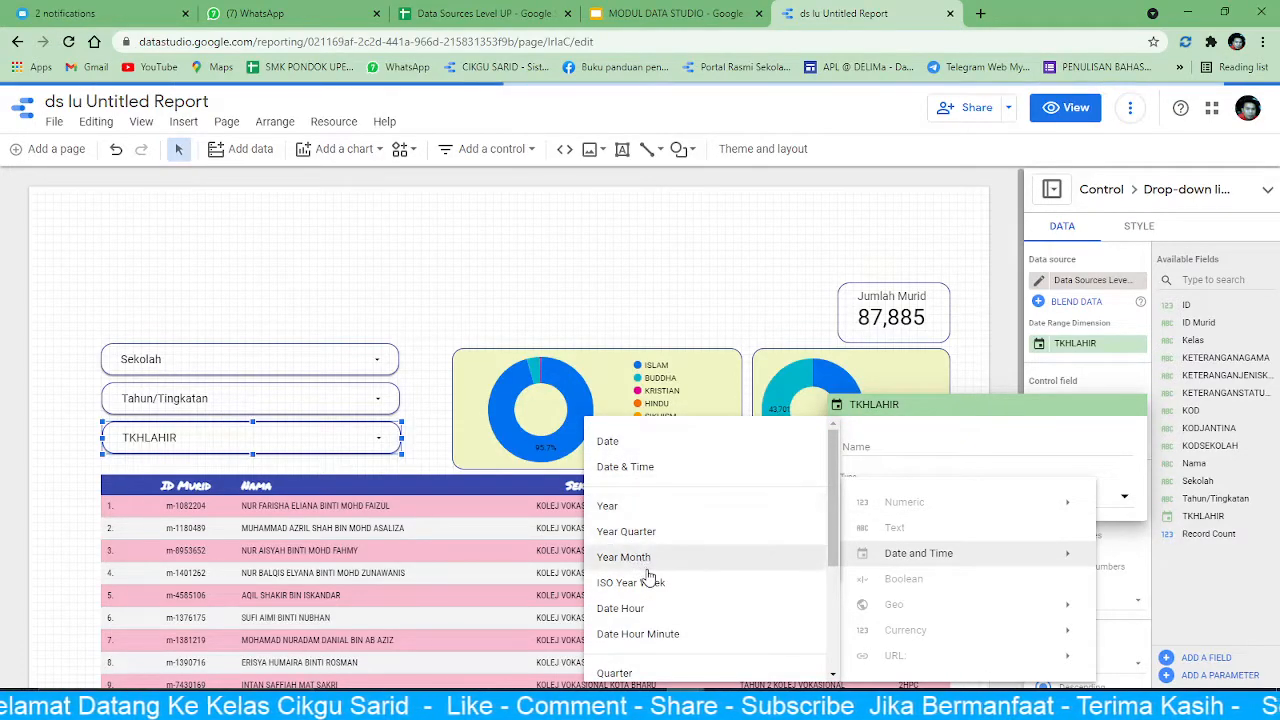
scroll(660, 628, "down", 1)
scroll(660, 628, "down", 1)
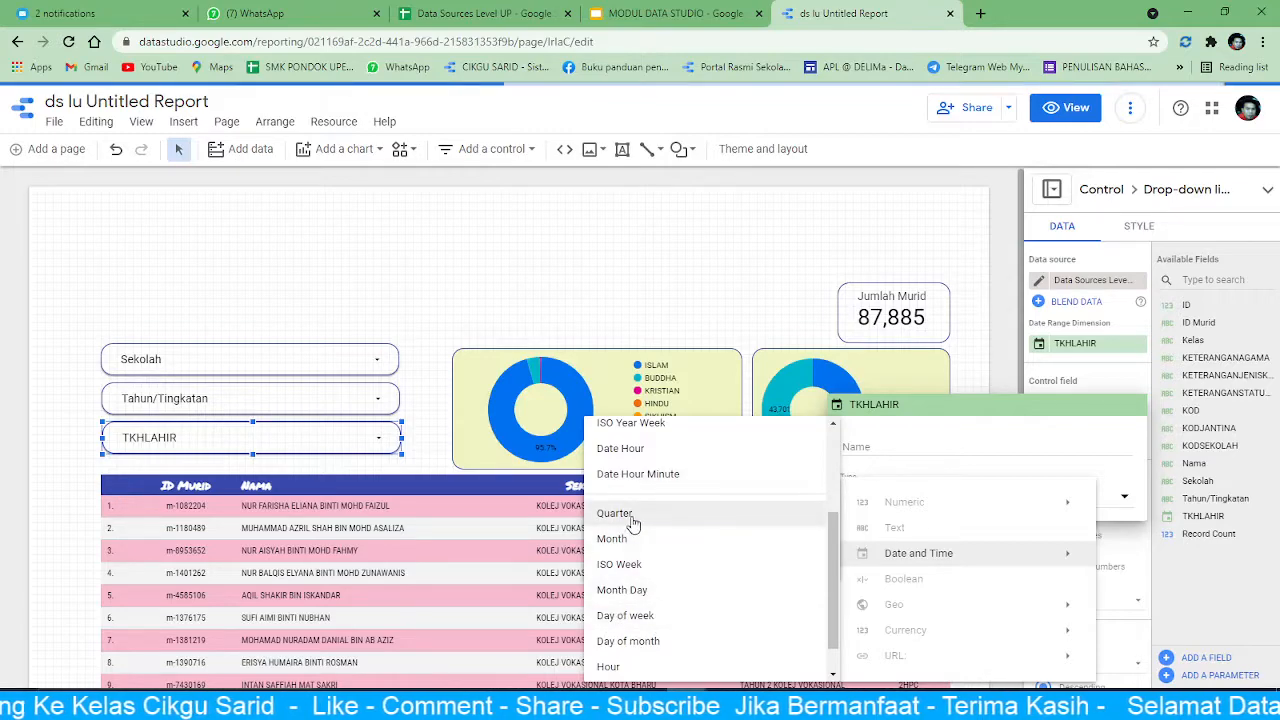
left_click(630, 545)
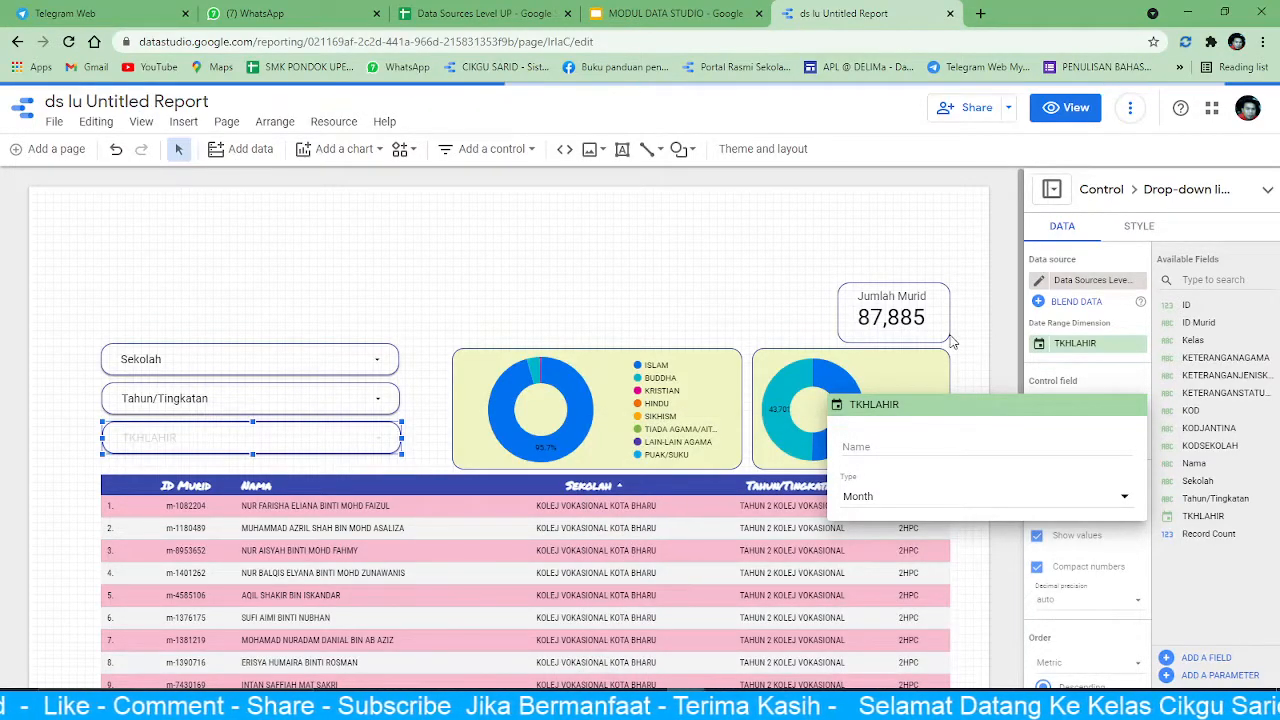
left_click(630, 282)
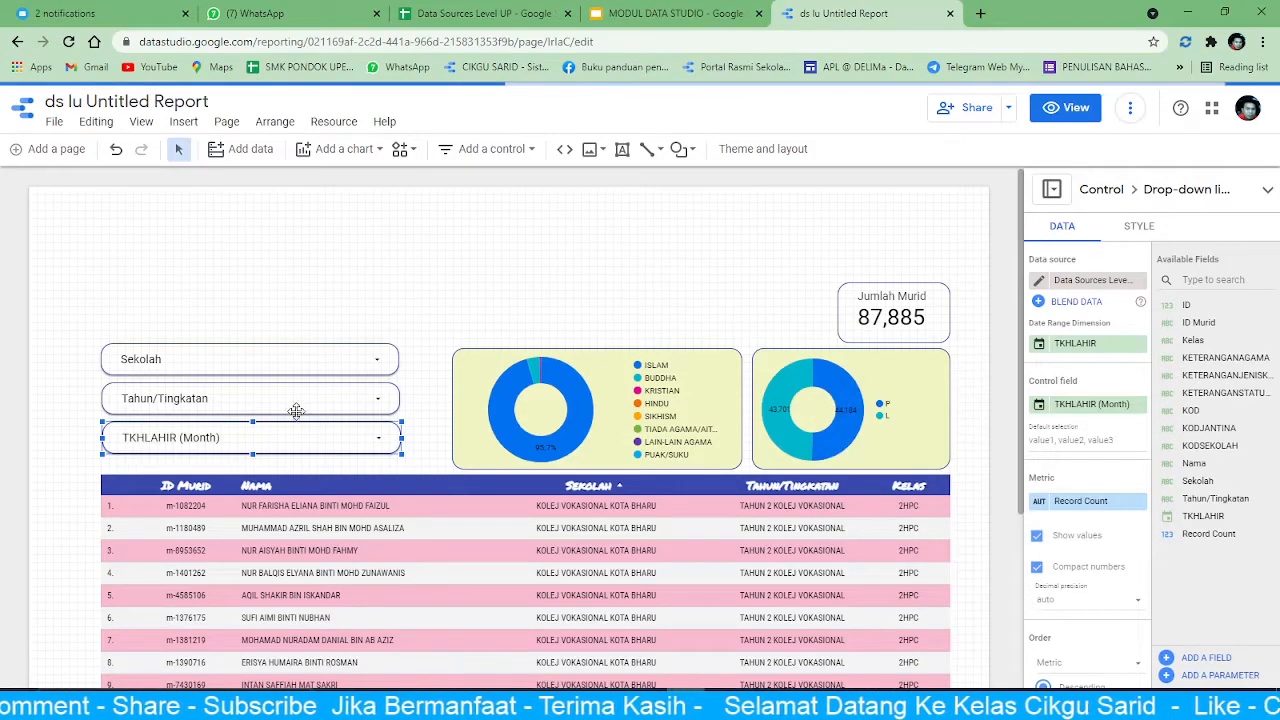
- Rename the third drop-down's TKHLAHIR control field as "Bulan Kelahiran"
left_click(1040, 410)
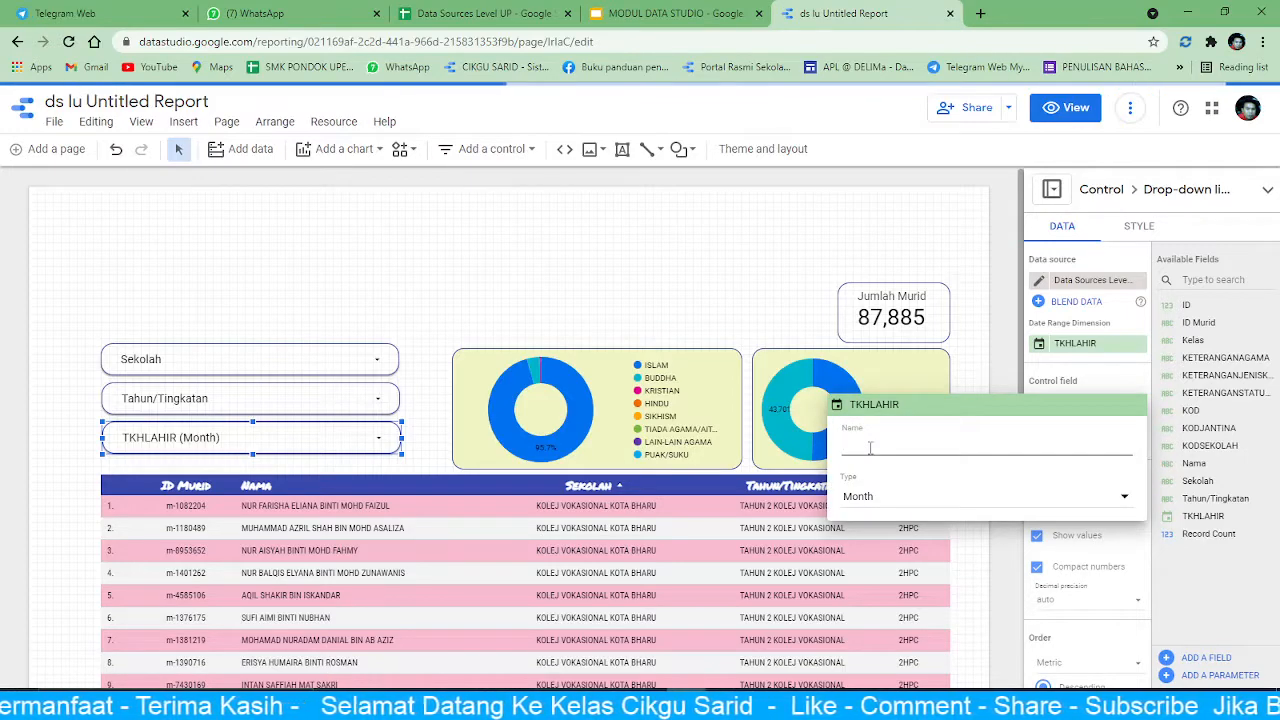
type("BU")
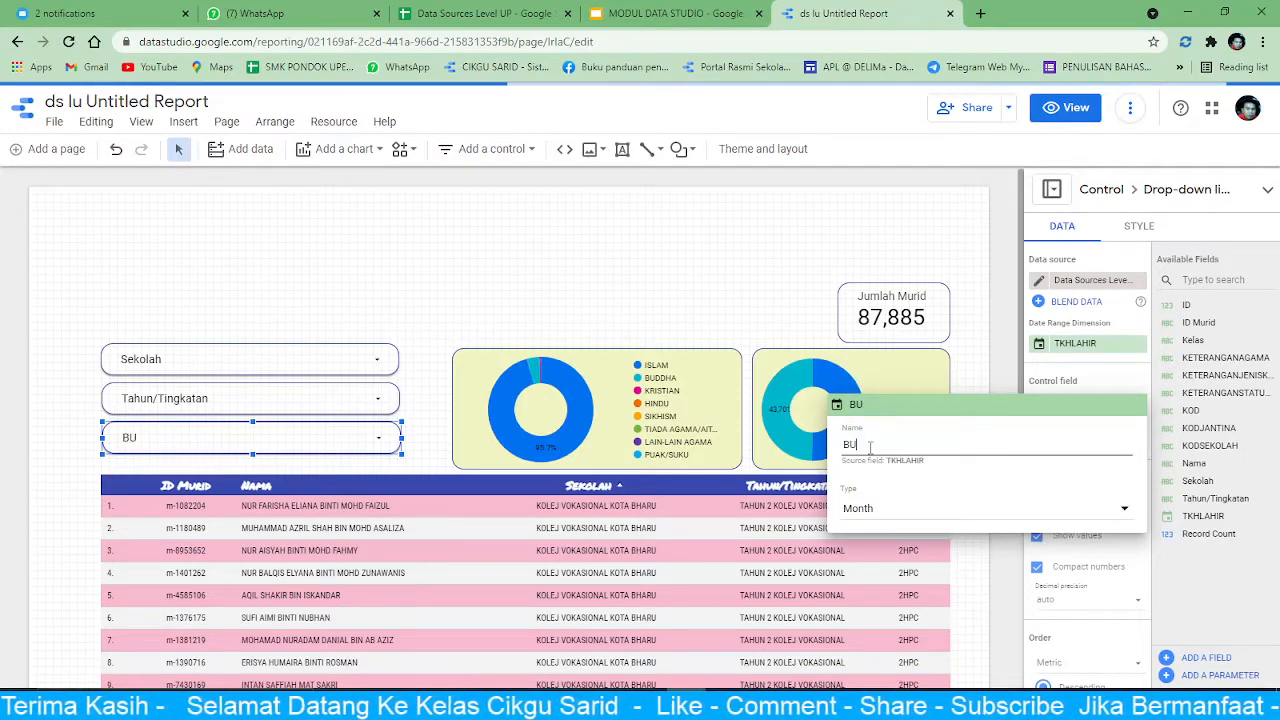
type("ulan k")
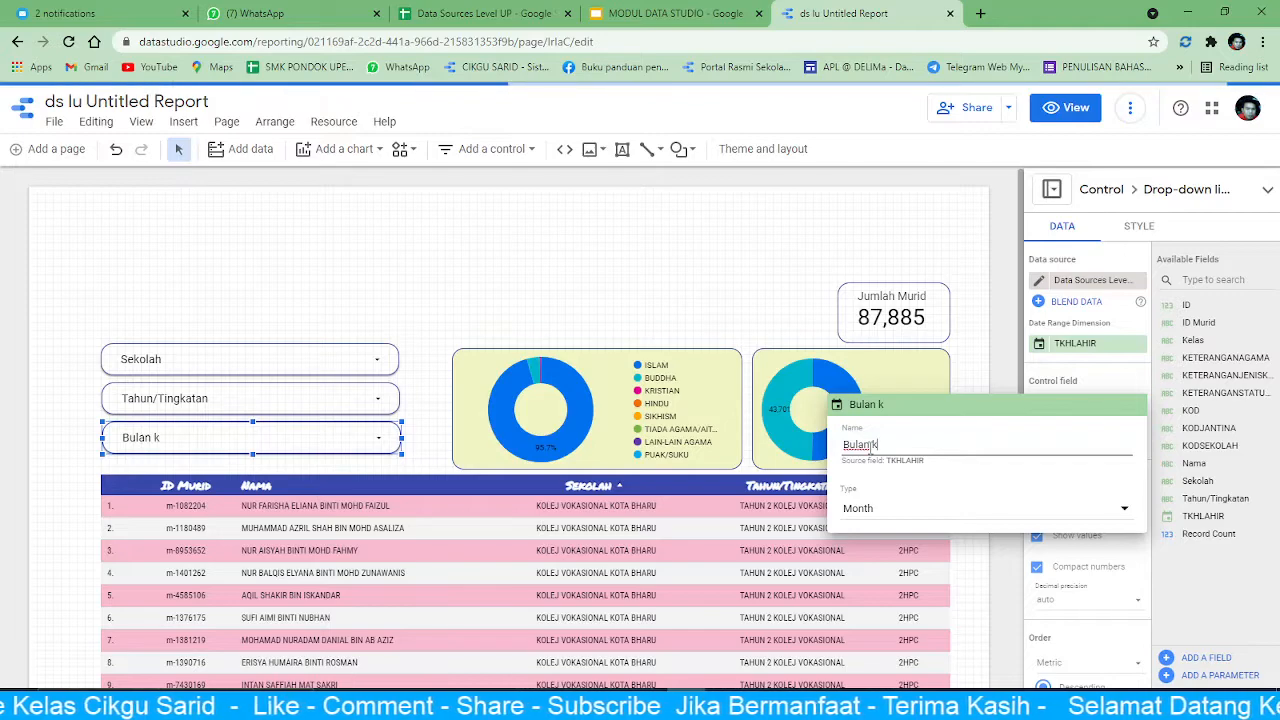
key("BackSpace")
key("BackSpace")
key("BackSpace")
key("BackSpace")
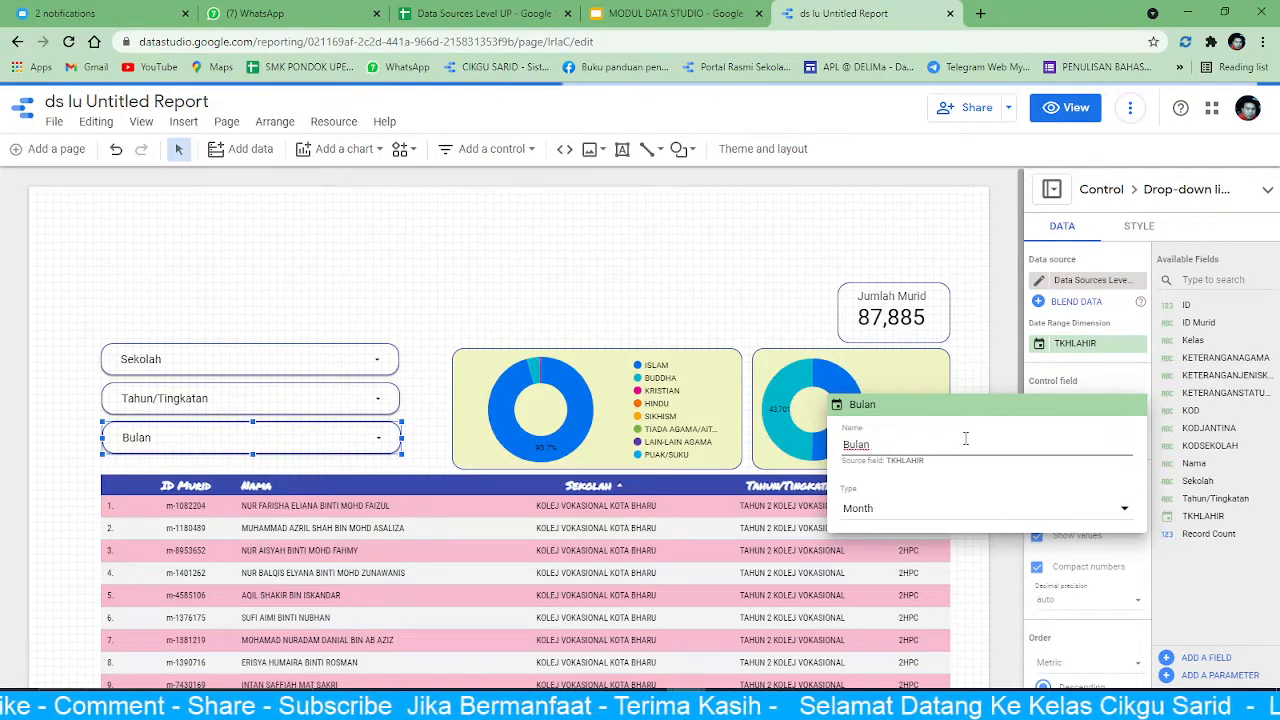
type("Kelahiran")
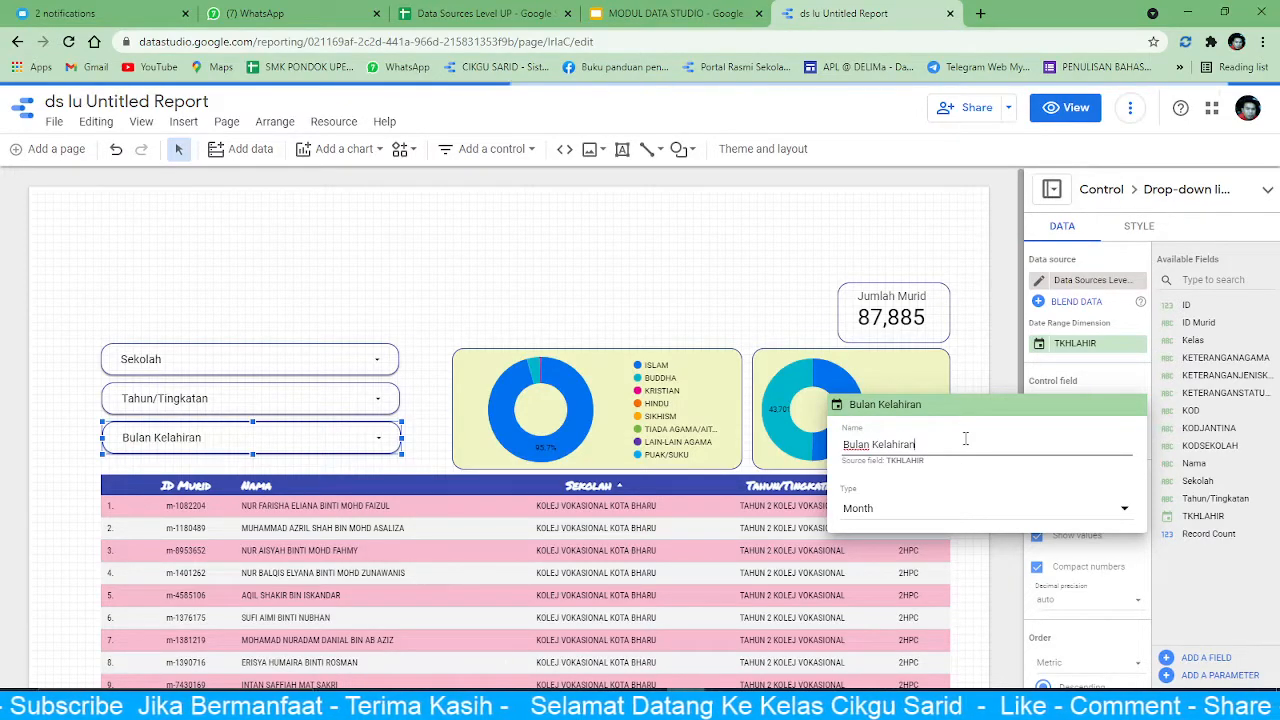
- Switch the report to view mode, search the Sekolah filter for "peng" and keep only SEKOLAH KEBANGSAAN PENGKALAN KUBOR SALOR
left_click(1066, 108)
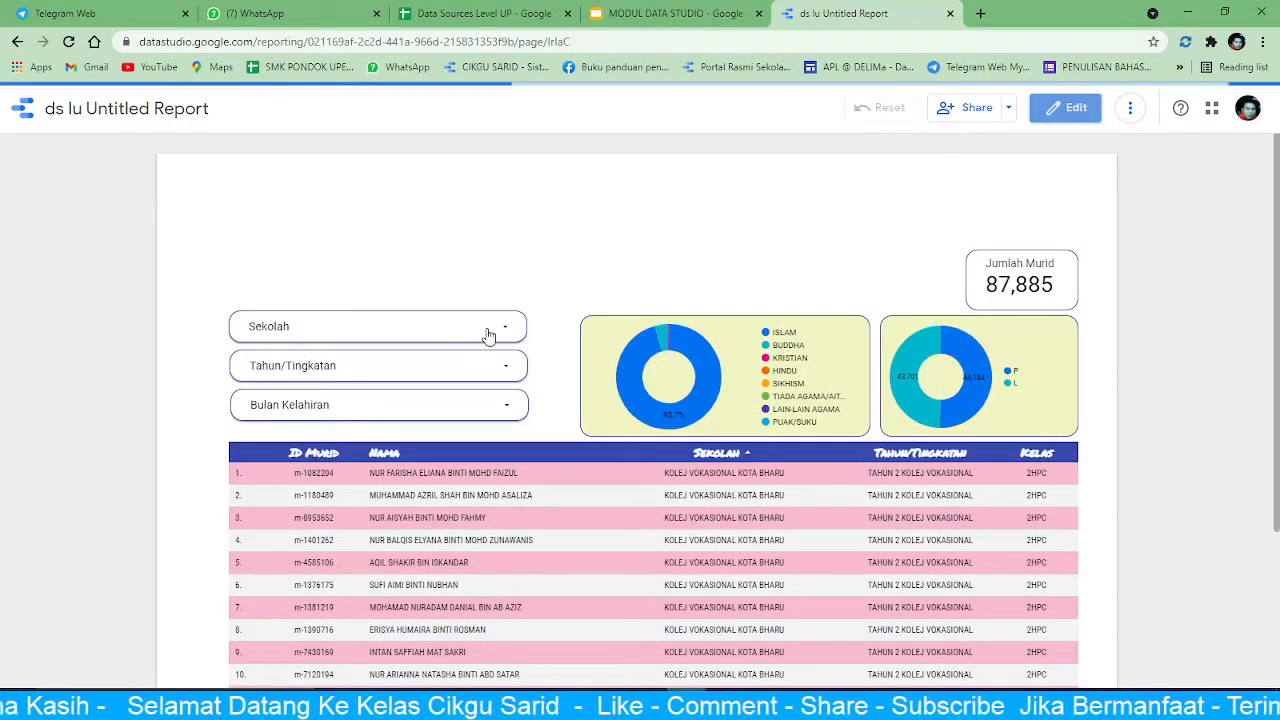
left_click(422, 330)
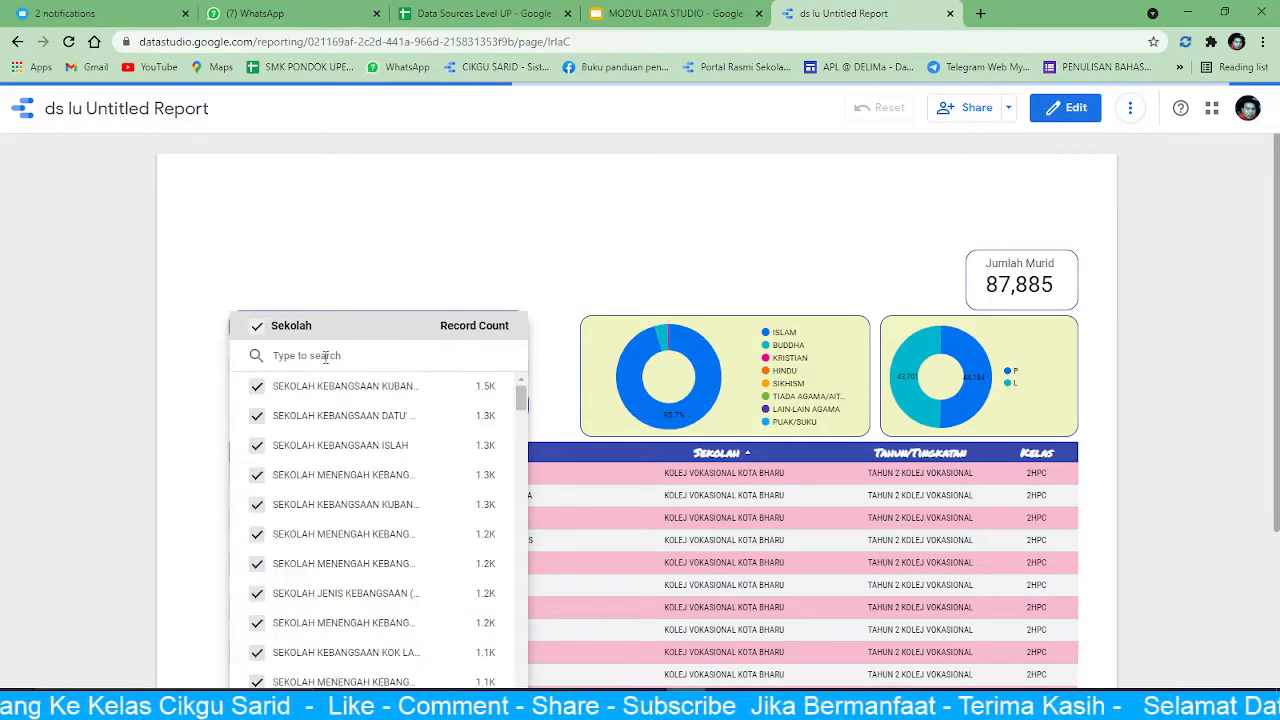
type("peng")
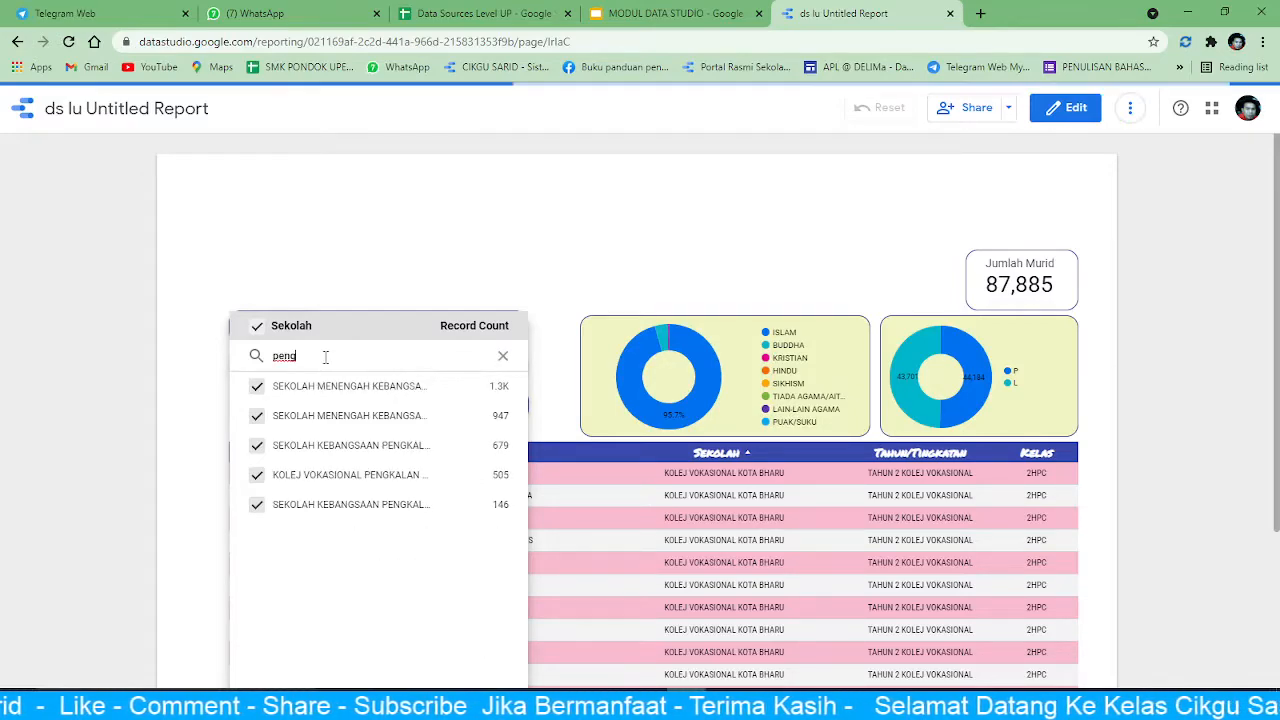
left_click(486, 505)
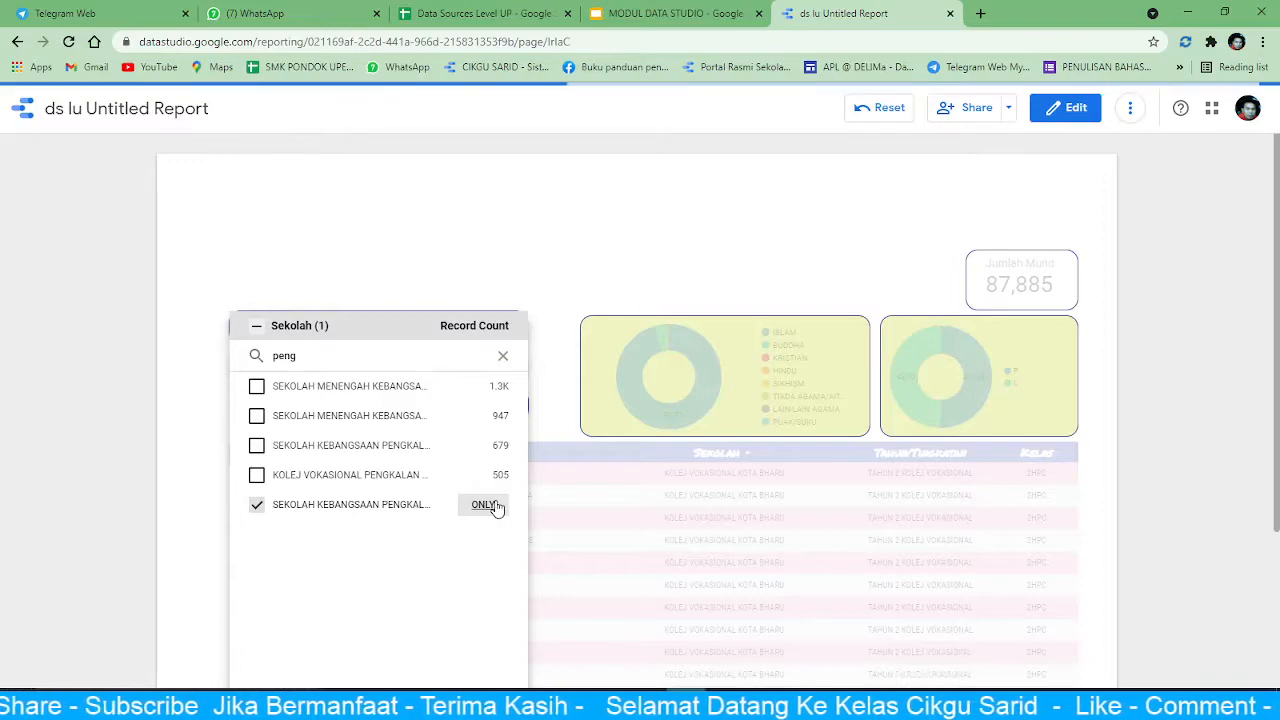
left_click(631, 271)
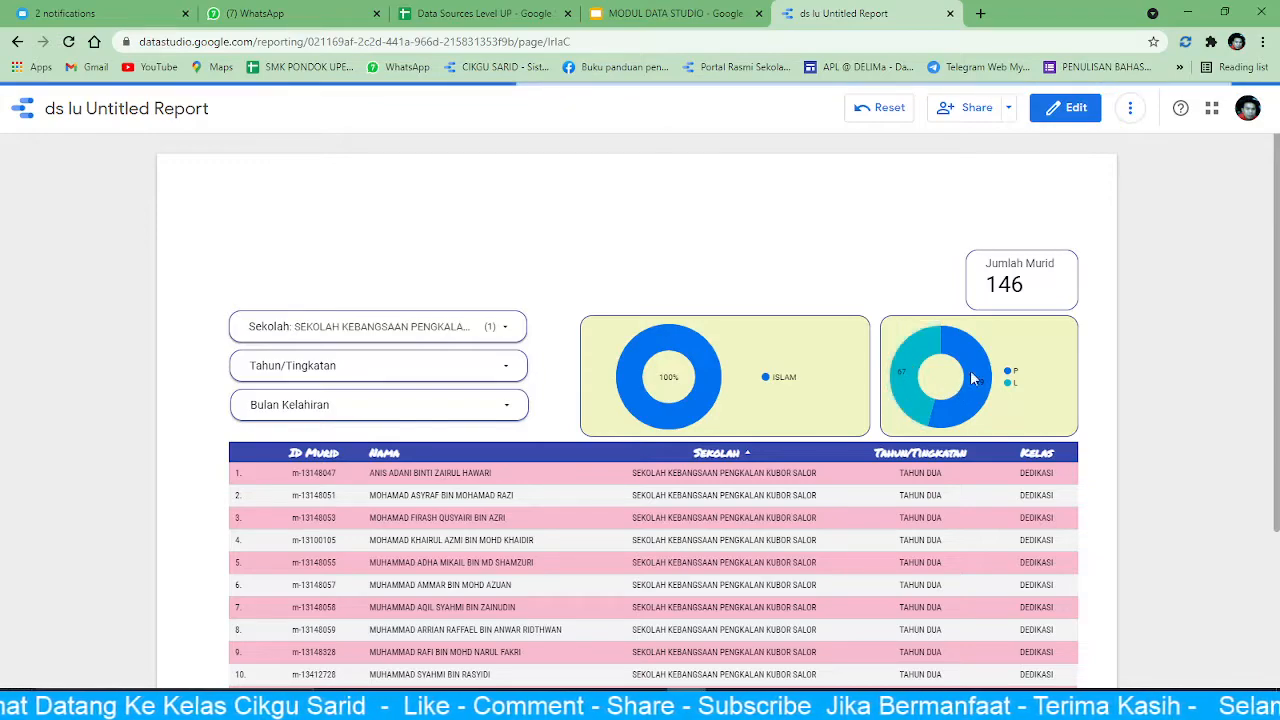
mouse_move(978, 381)
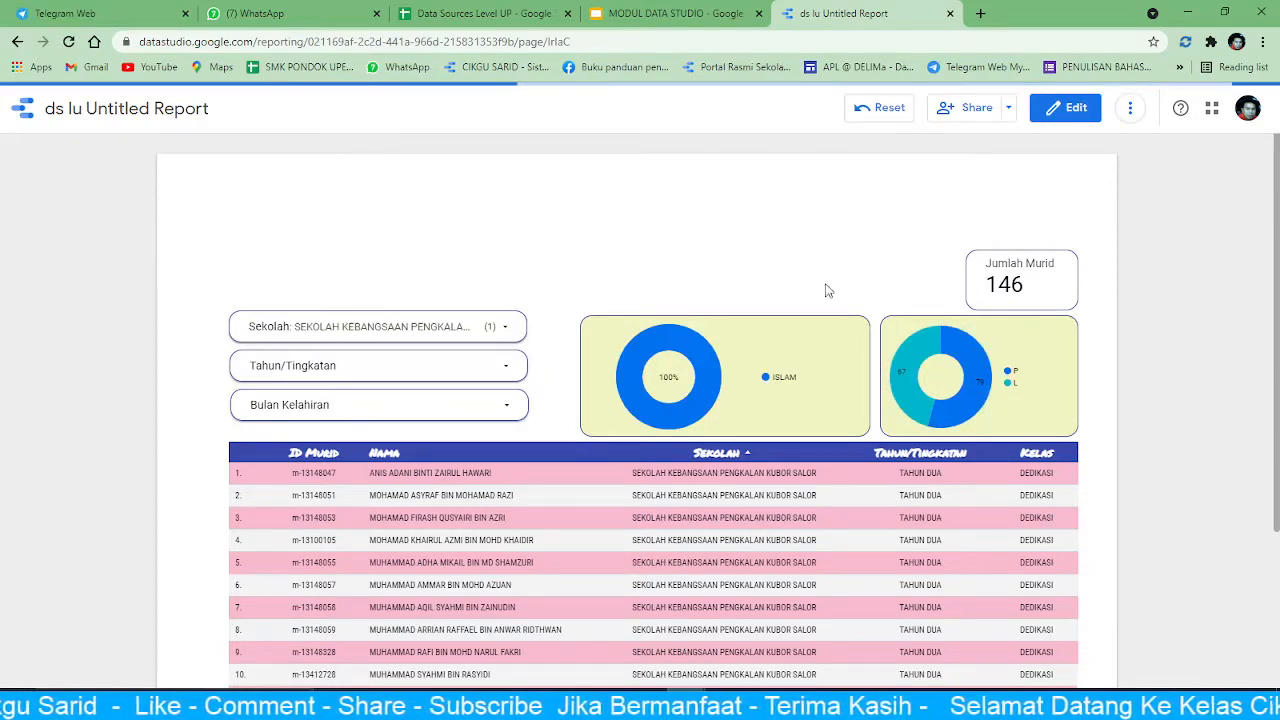
- Filter Tahun/Tingkatan to only TAHUN SATU and check the charts and student total
left_click(502, 368)
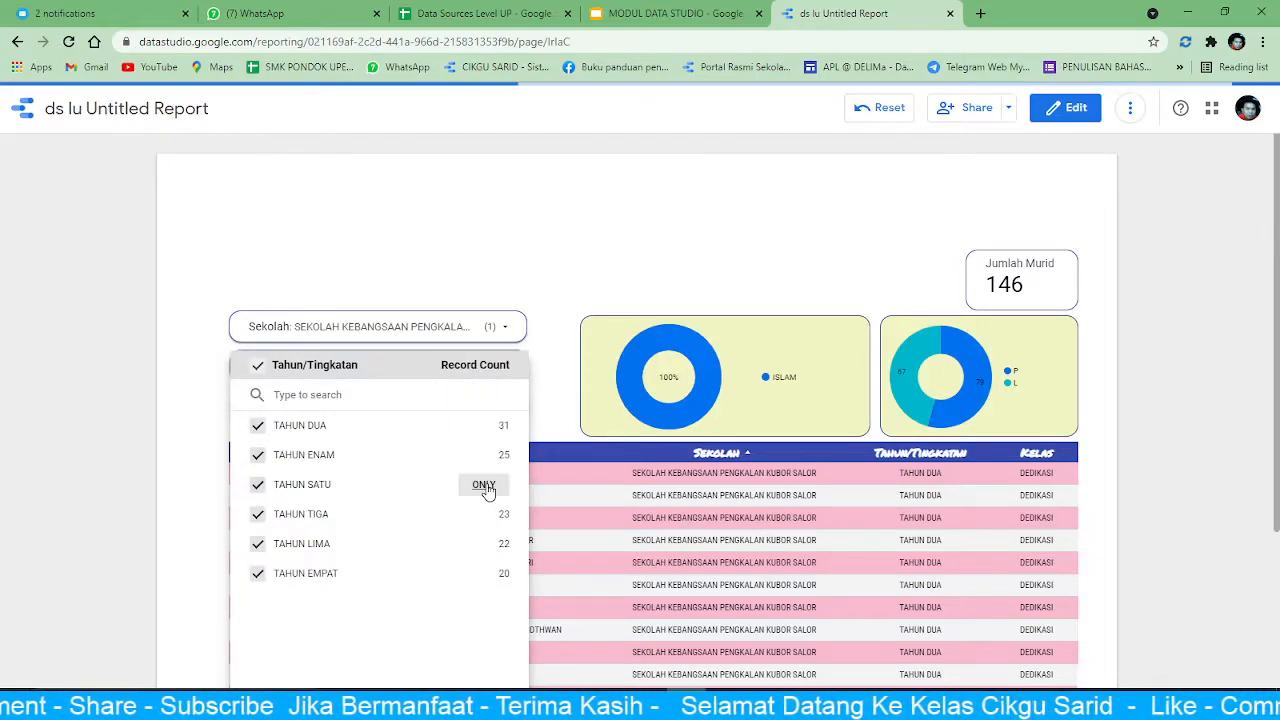
left_click(484, 487)
left_click(638, 275)
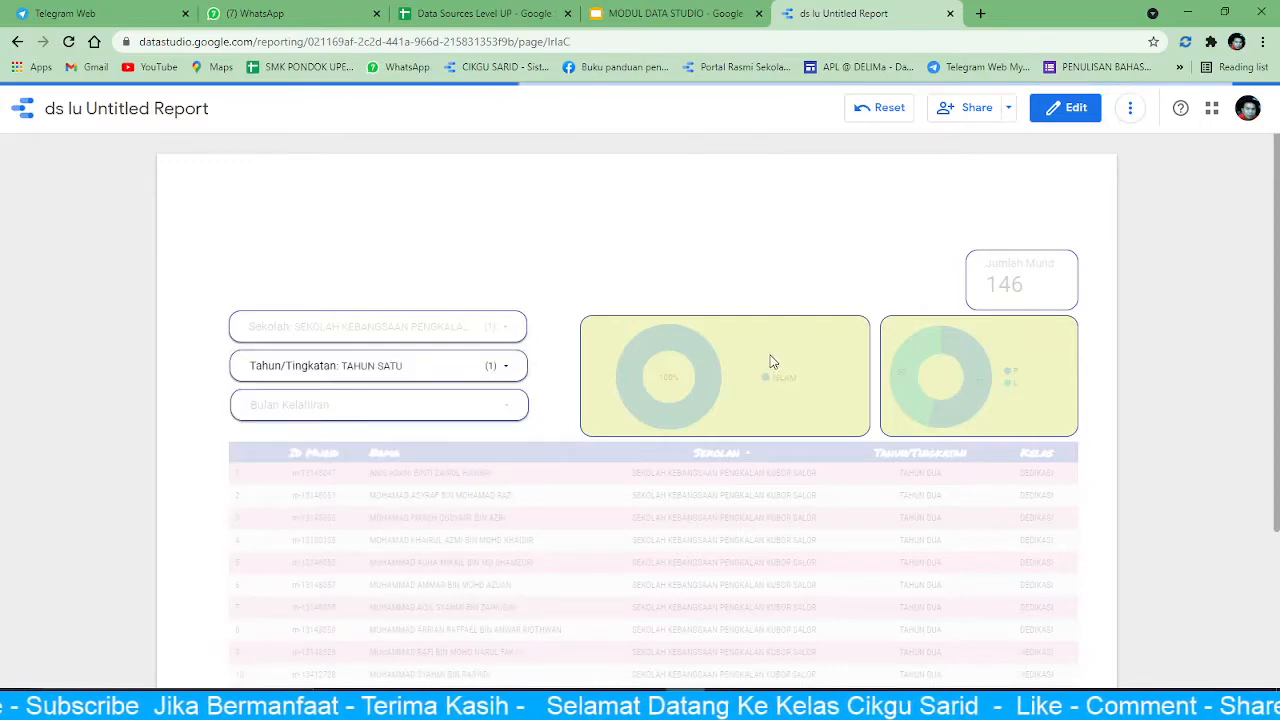
mouse_move(676, 346)
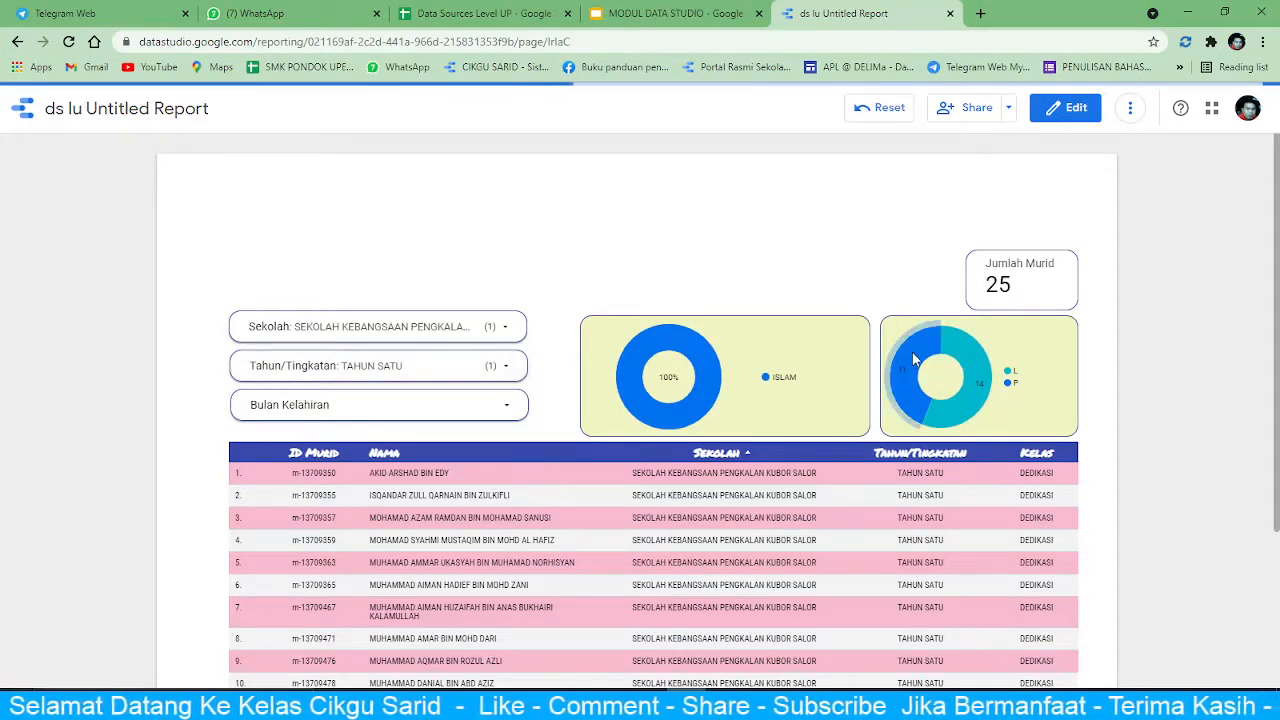
mouse_move(960, 367)
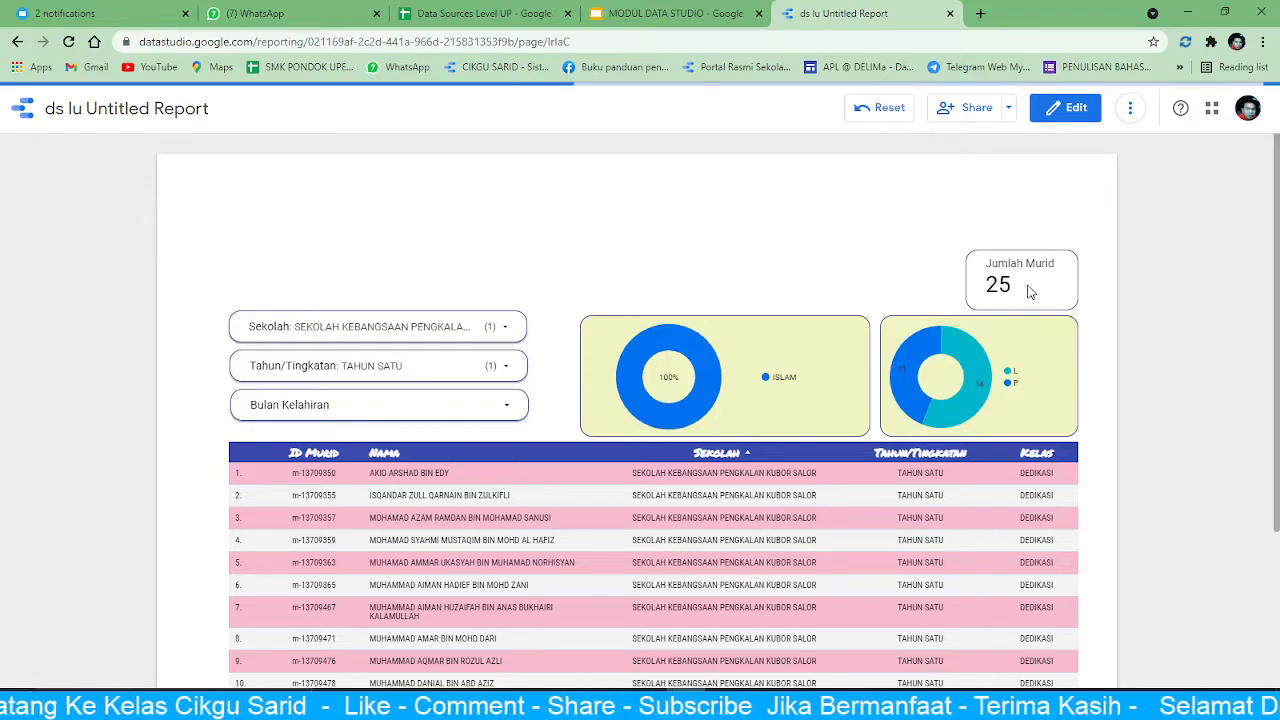
- Filter Bulan Kelahiran to only September
left_click(485, 408)
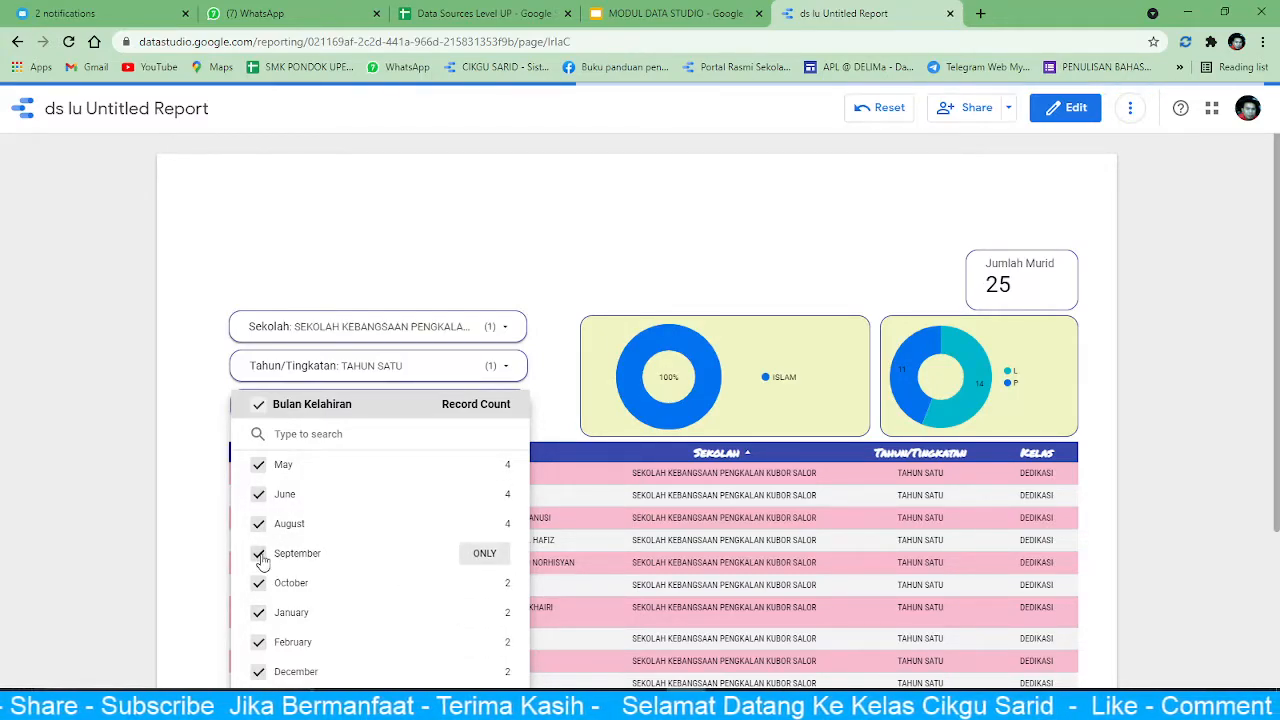
left_click(484, 555)
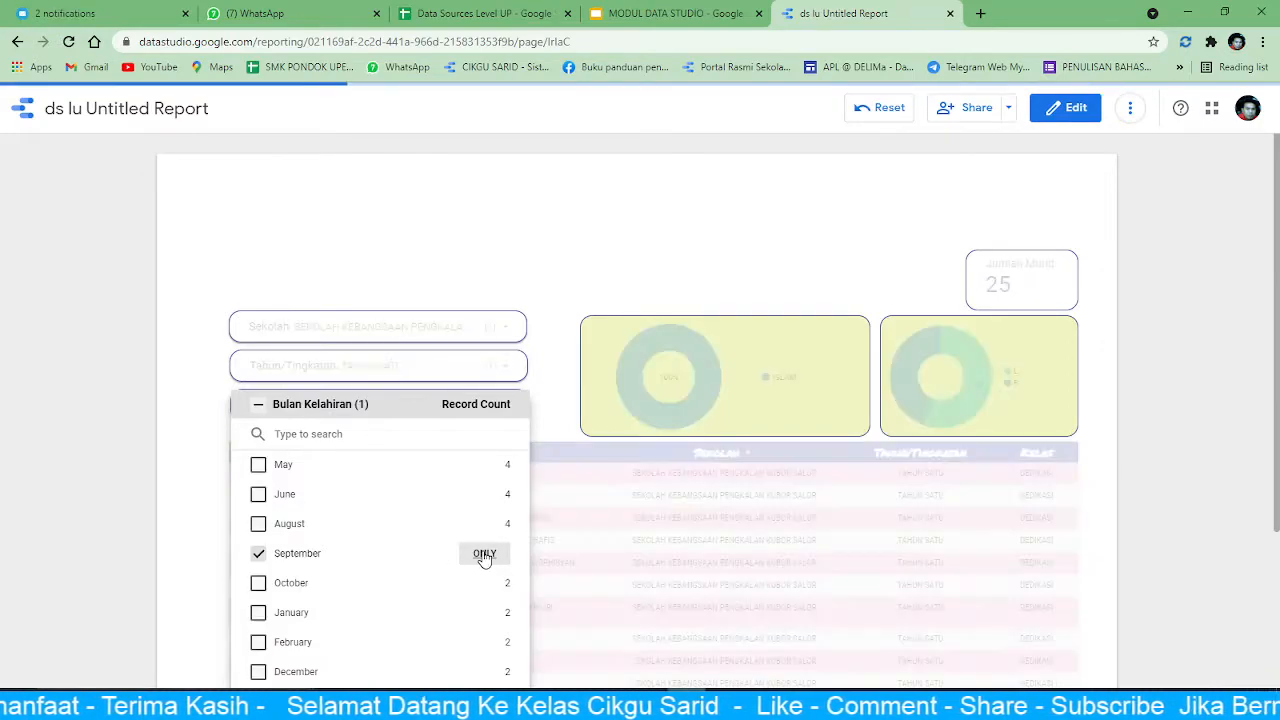
left_click(619, 284)
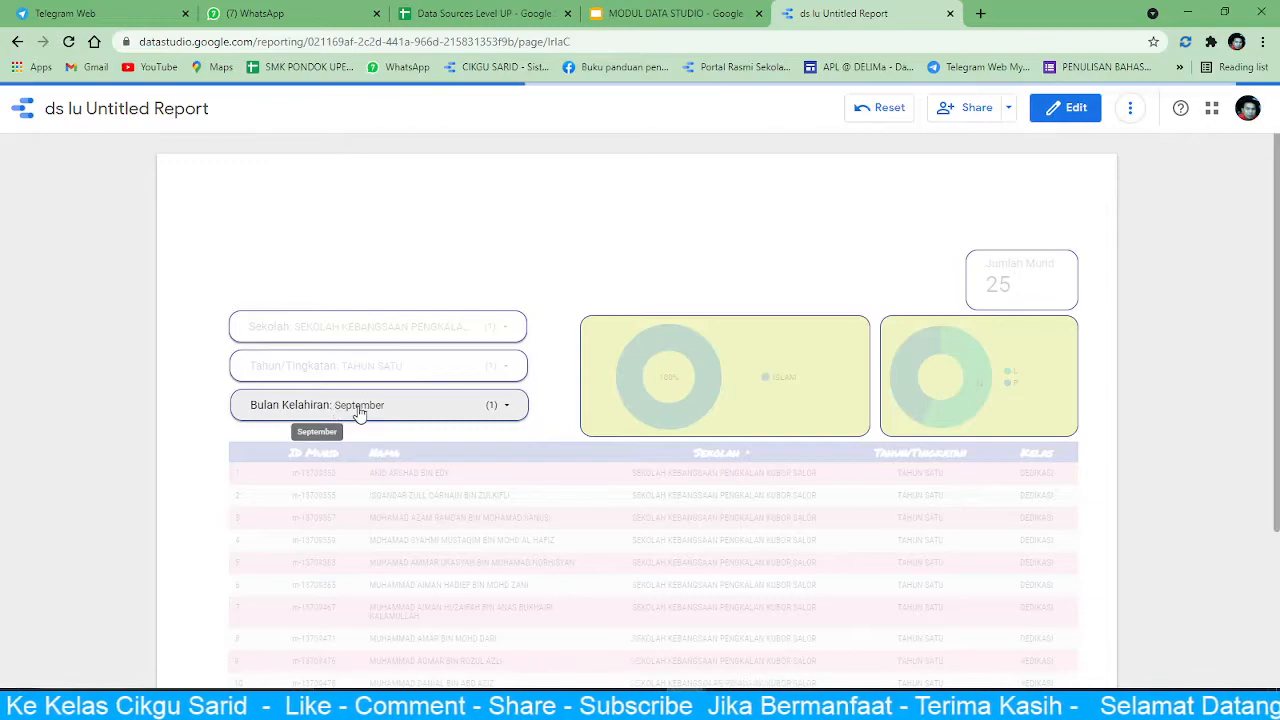
- Reselect all Tahun/Tingkatan values and review the school's September birthdays in the table
left_click(487, 362)
left_click(262, 366)
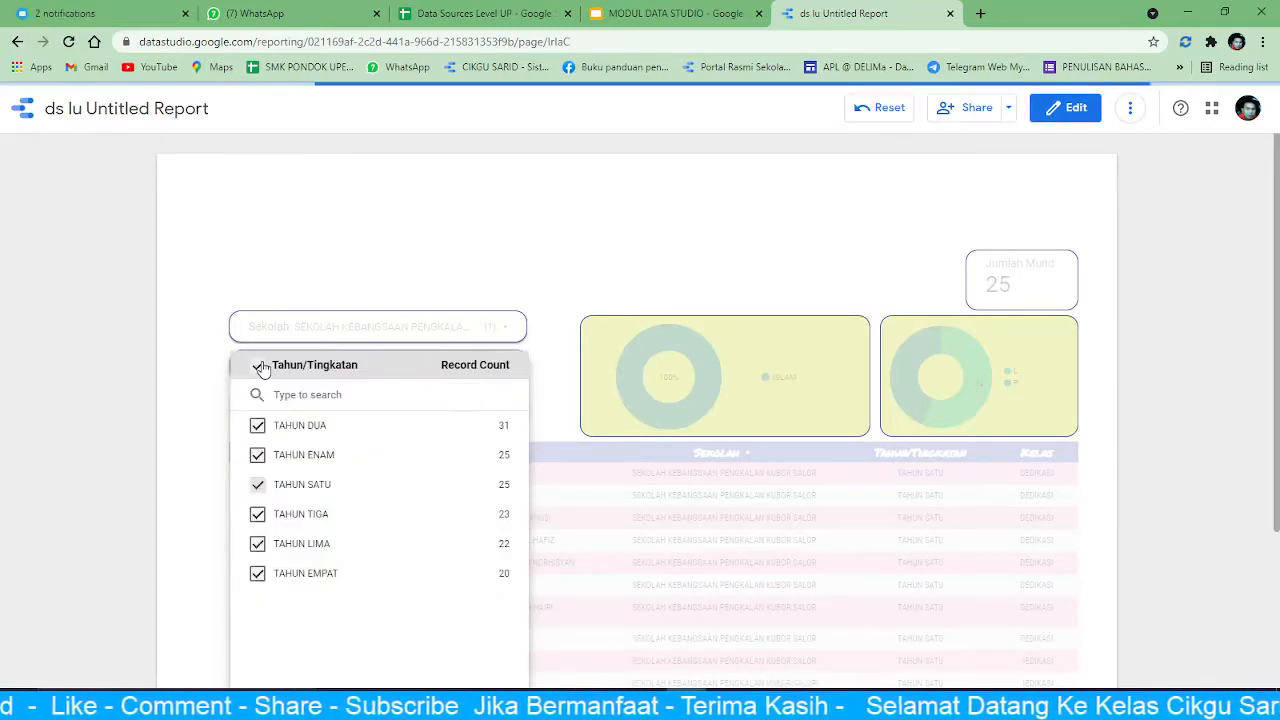
left_click(533, 246)
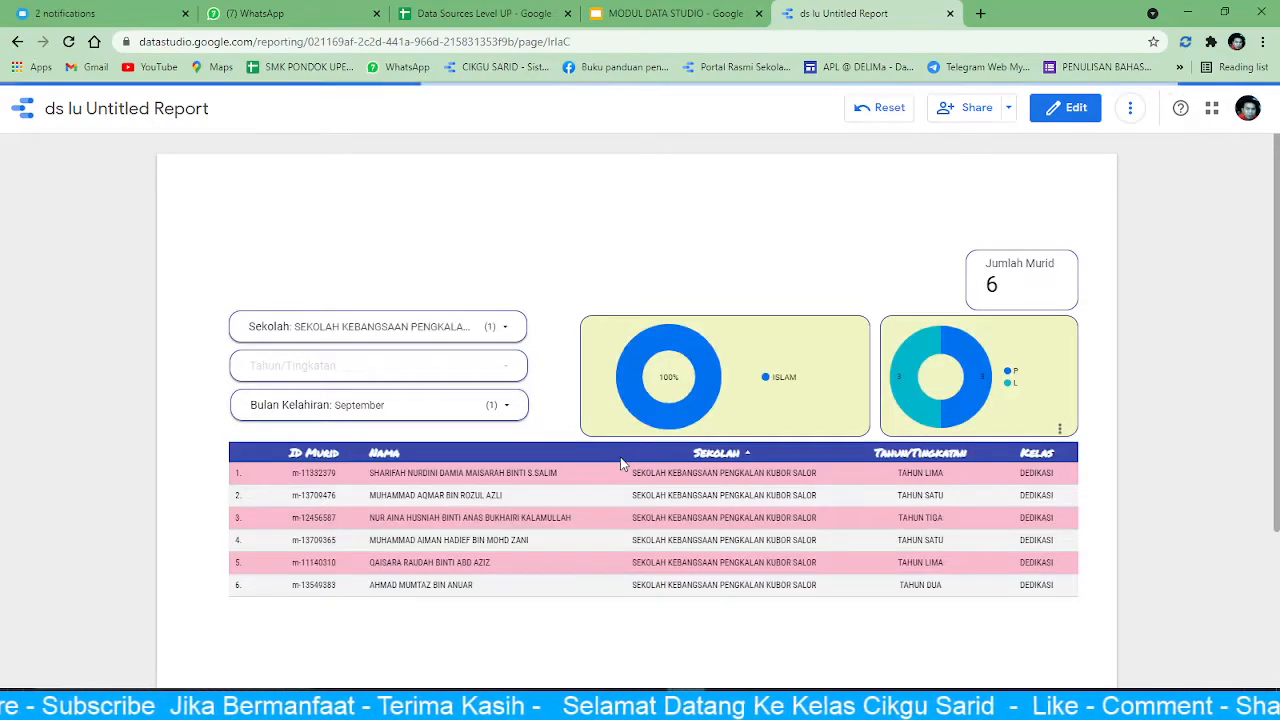
scroll(1131, 478, "down", 1)
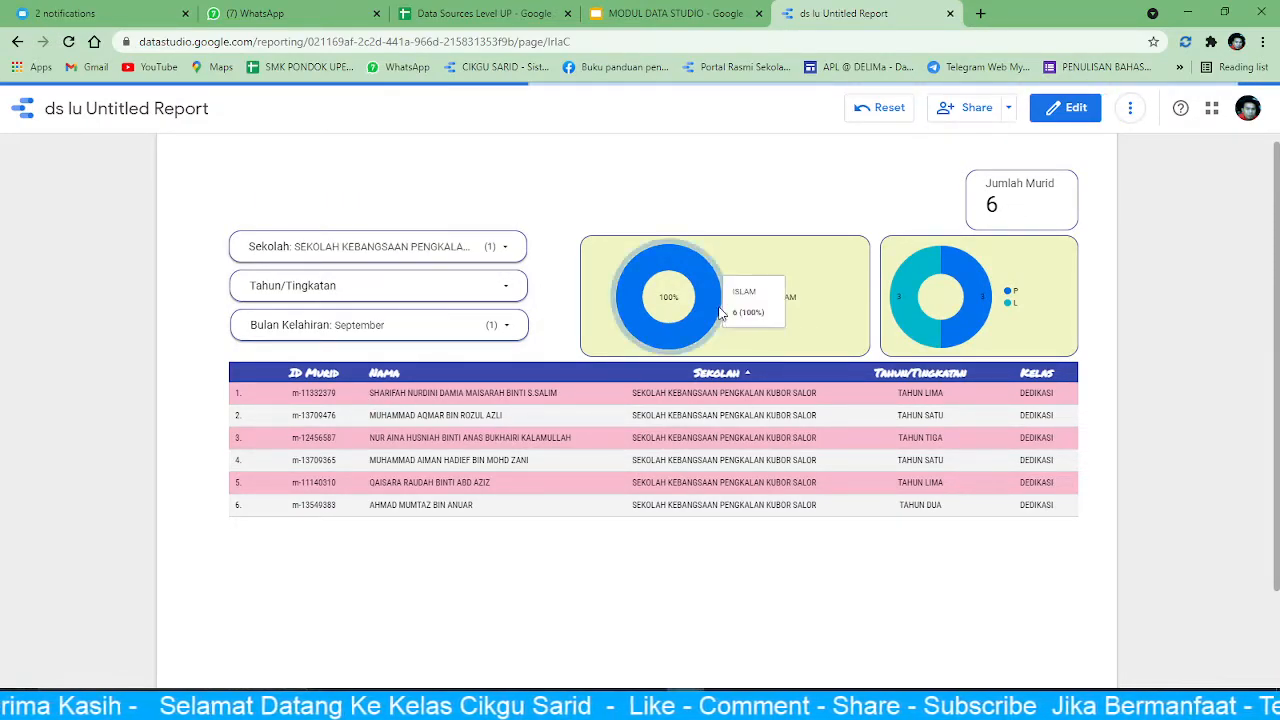
- Examine the gender and religion charts and the students listed as September-born in the table
mouse_move(980, 312)
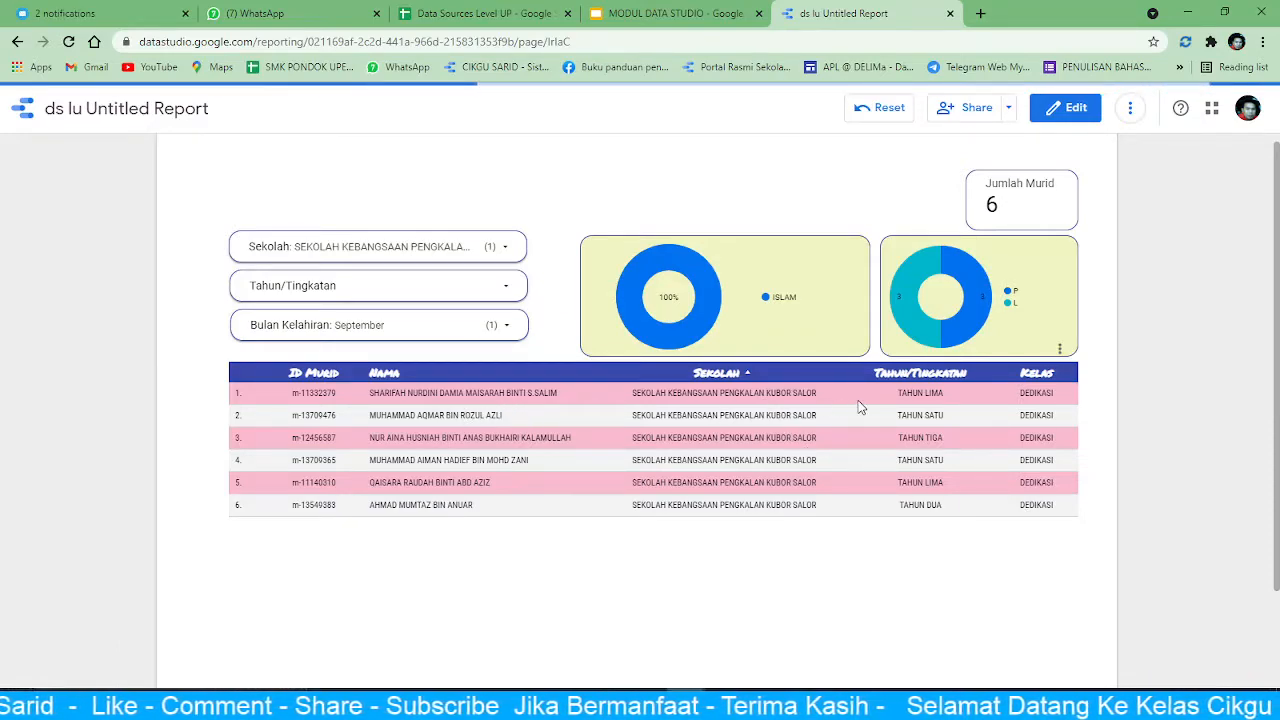
left_click_drag(560, 397, 476, 415)
left_click_drag(575, 438, 537, 443)
left_click(566, 450)
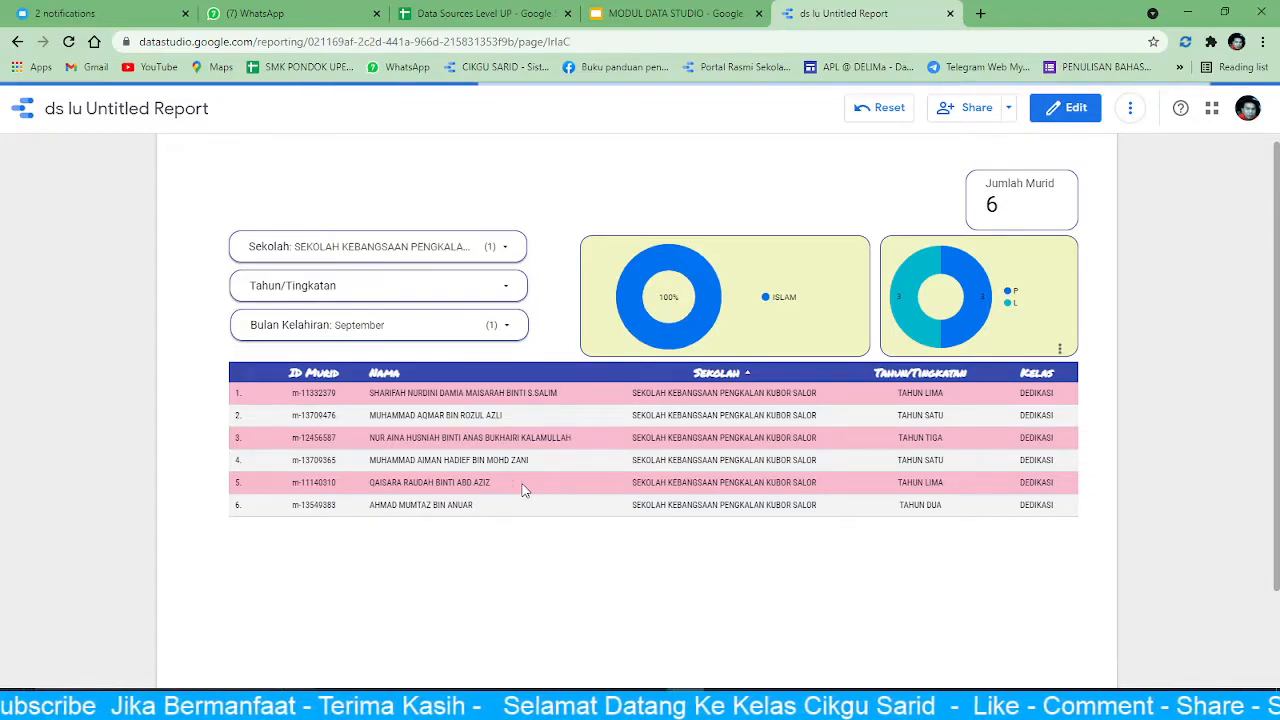
left_click_drag(566, 394, 518, 395)
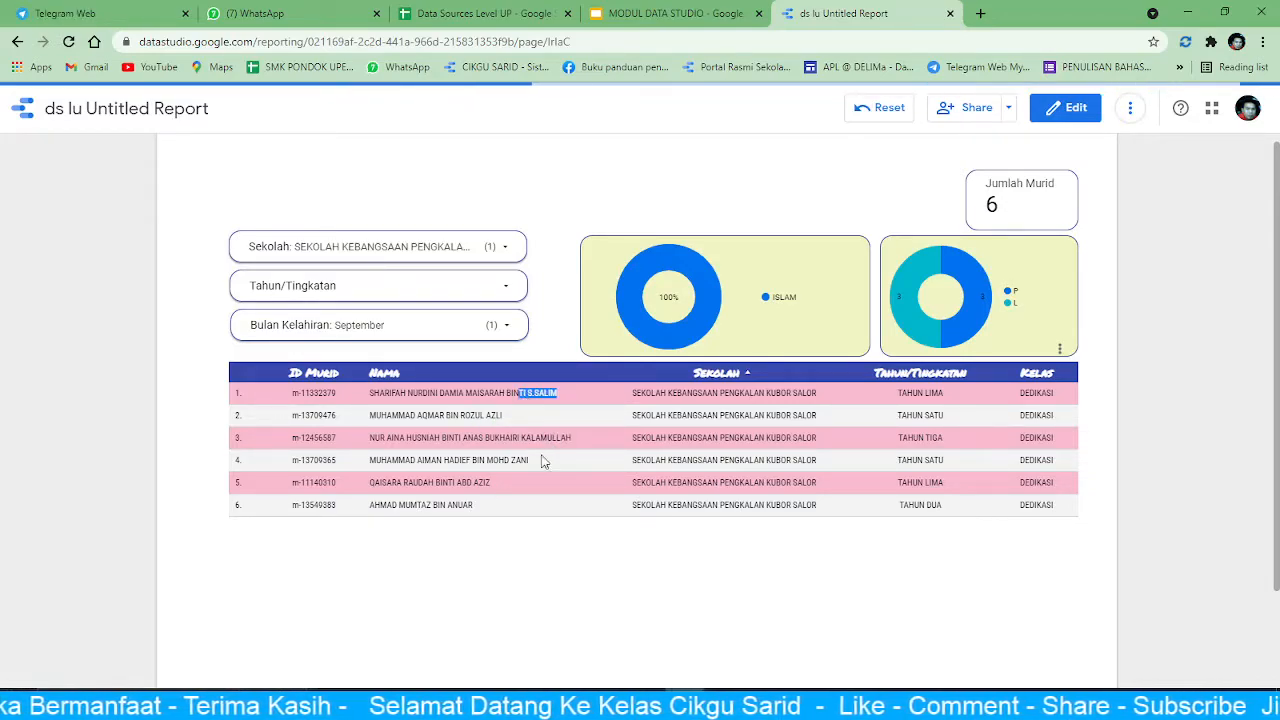
left_click_drag(535, 463, 494, 462)
left_click_drag(503, 415, 480, 416)
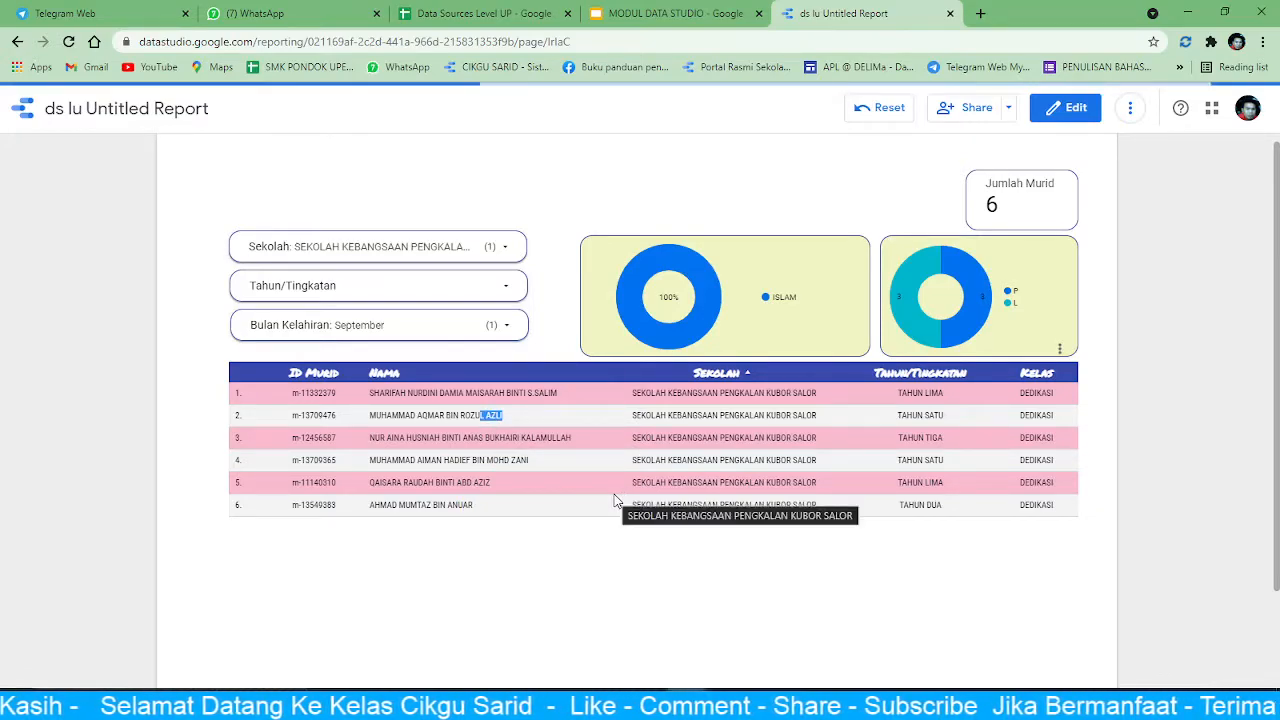
scroll(615, 500, "up", 1)
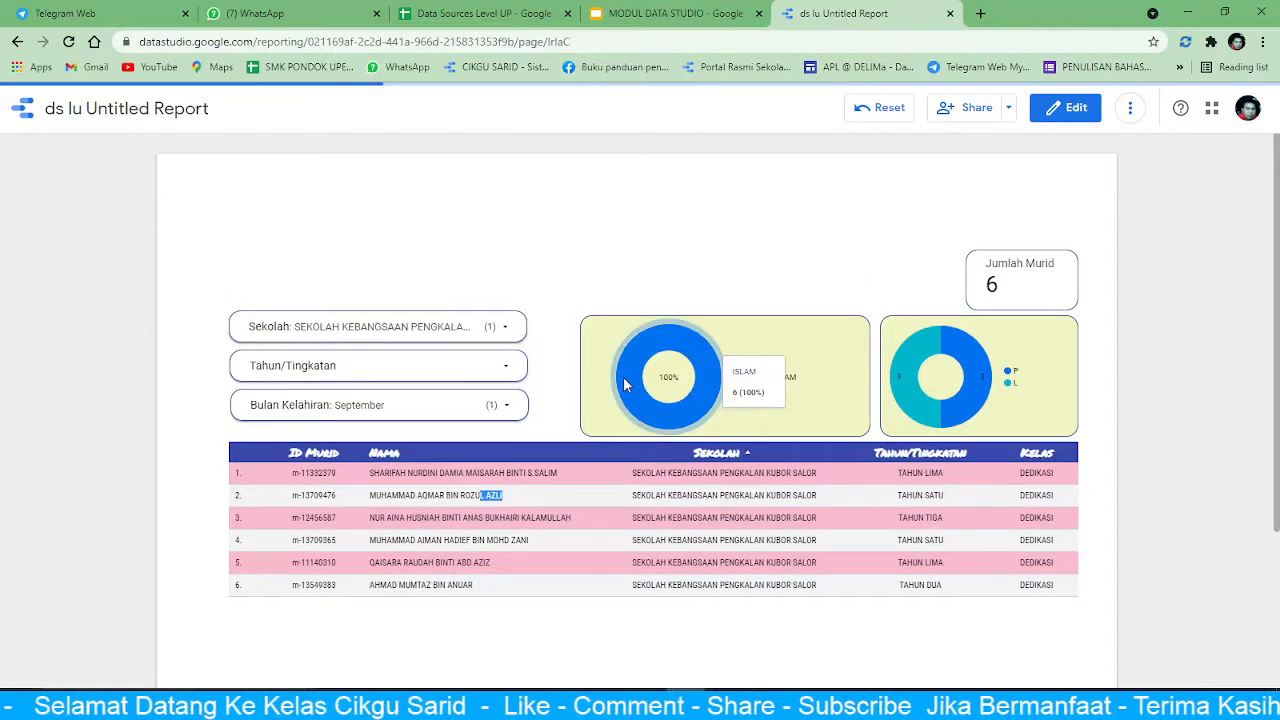
- Switch the report to edit mode and move the Sekolah filter up, leaving a gap above Tahun/Tingkatan
left_click(1066, 107)
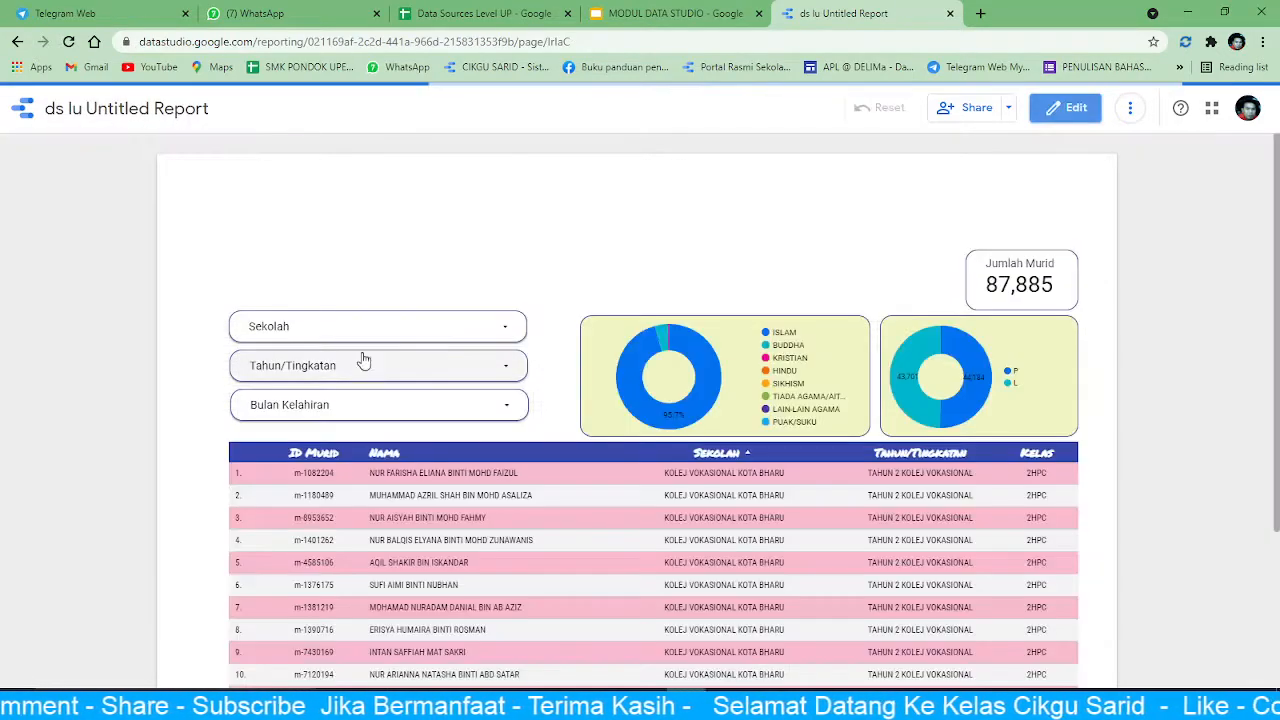
left_click(1050, 117)
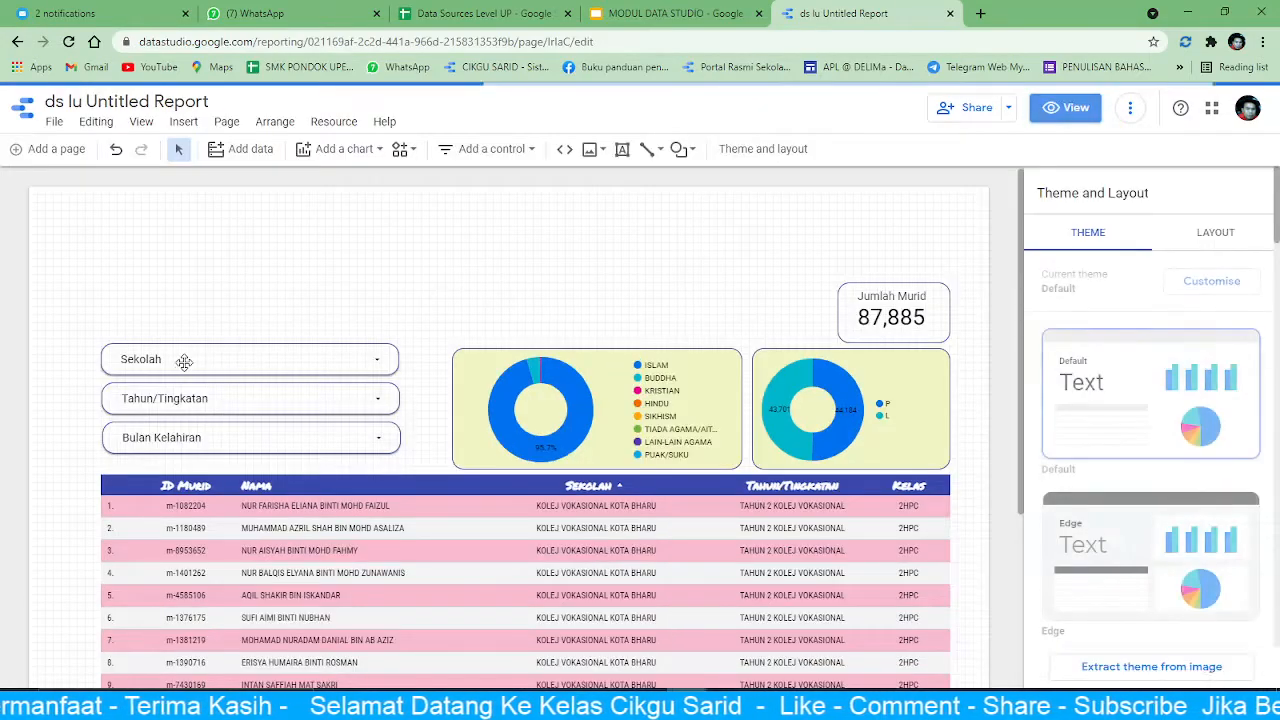
left_click(180, 361)
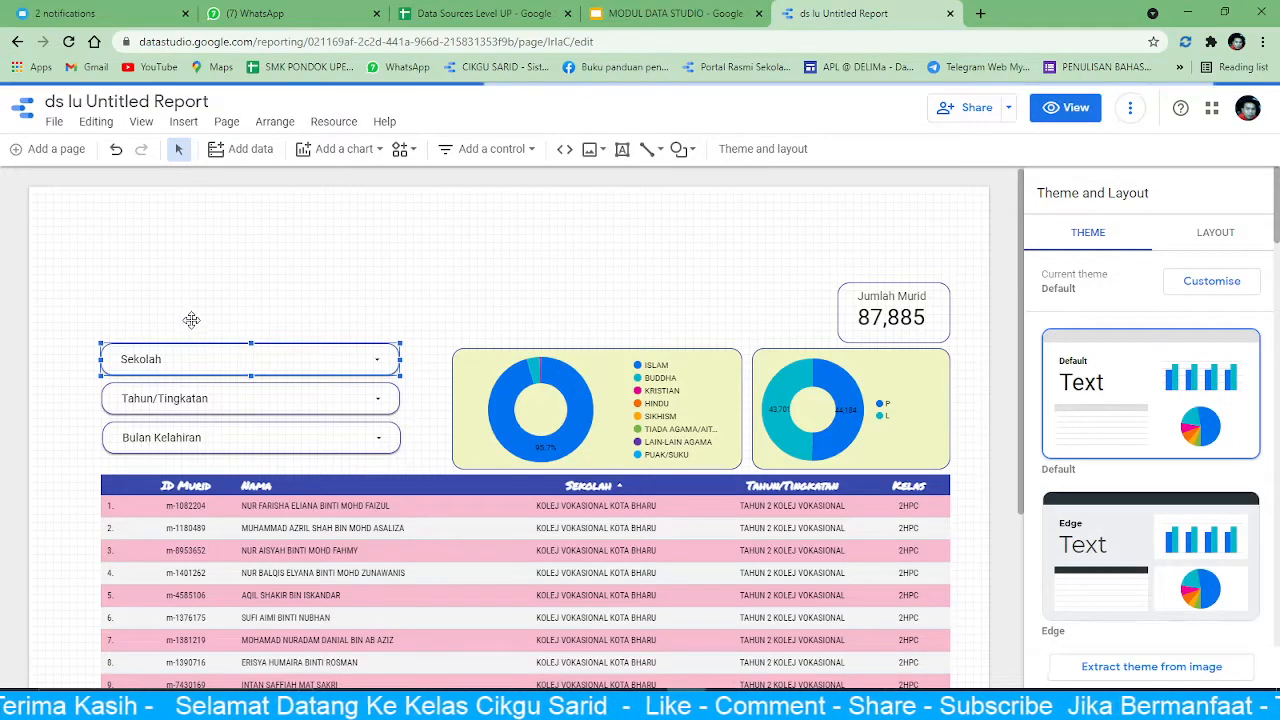
left_click_drag(193, 316, 194, 319)
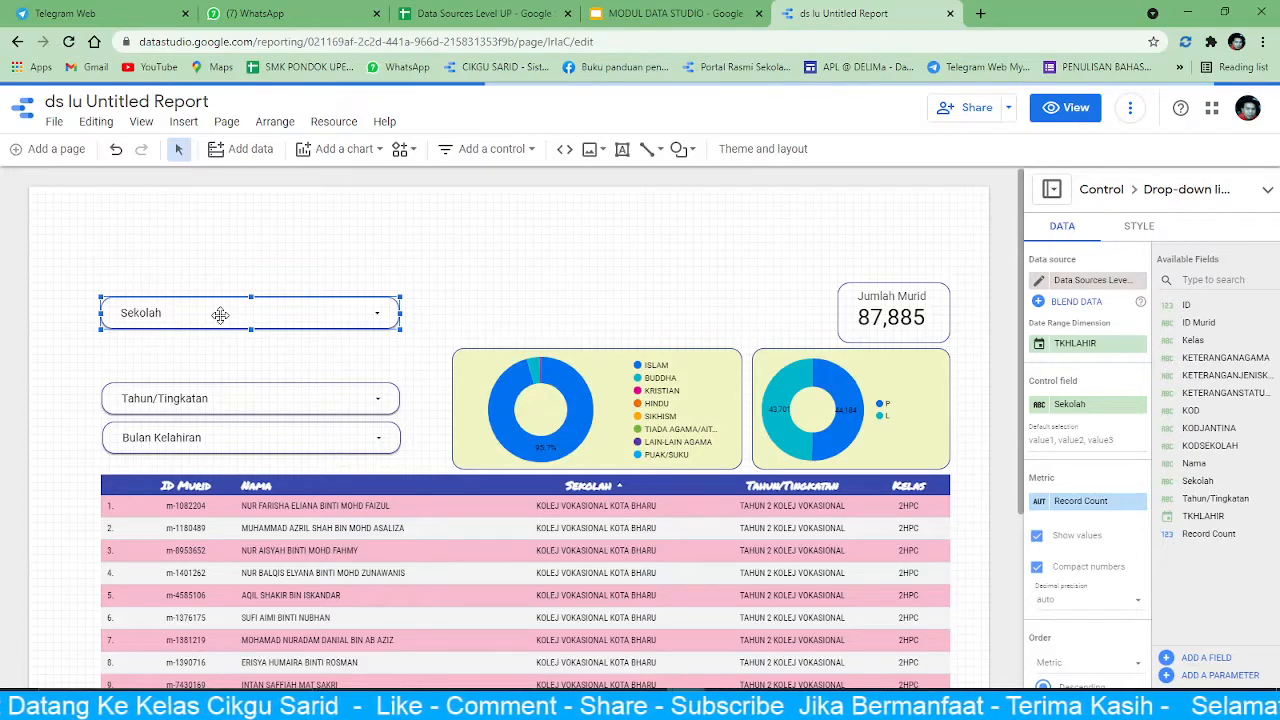
- Duplicate the Sekolah filter into the gap above Tahun/Tingkatan and set the copy's control field to KODJANTINA
key("ctrl+d")
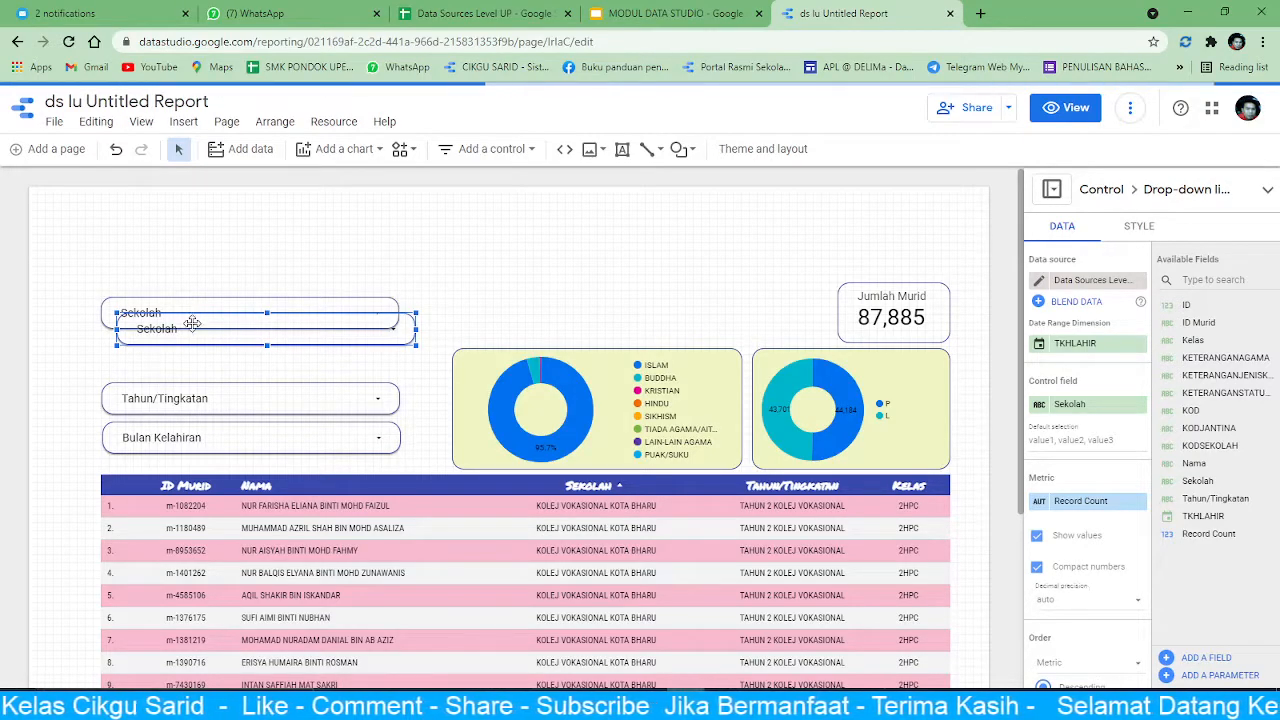
left_click_drag(193, 321, 172, 356)
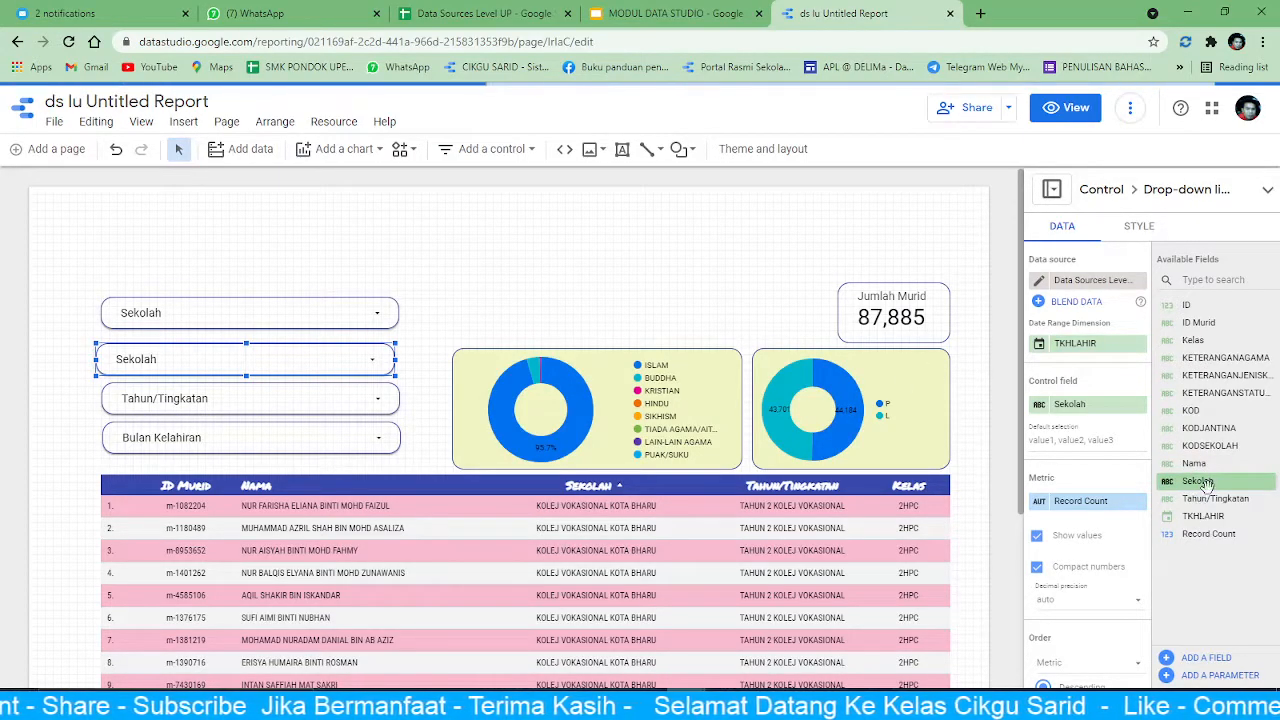
left_click_drag(1220, 429, 1087, 413)
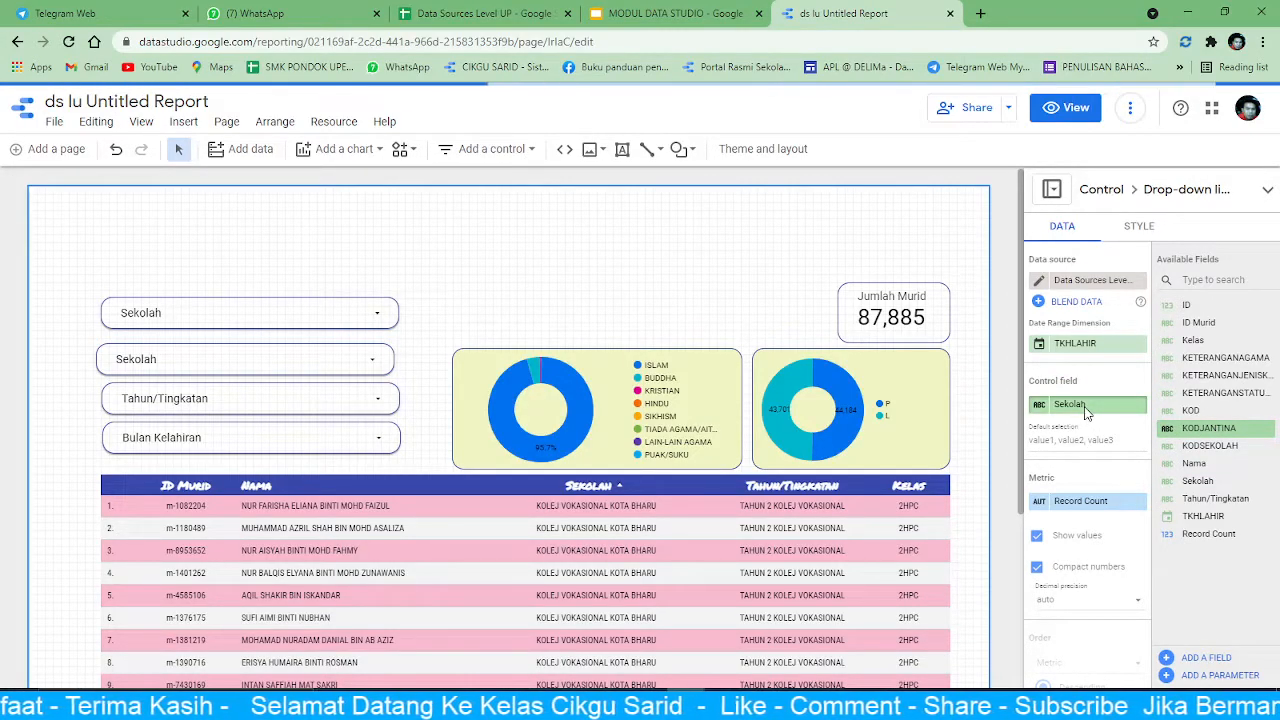
left_click(190, 362)
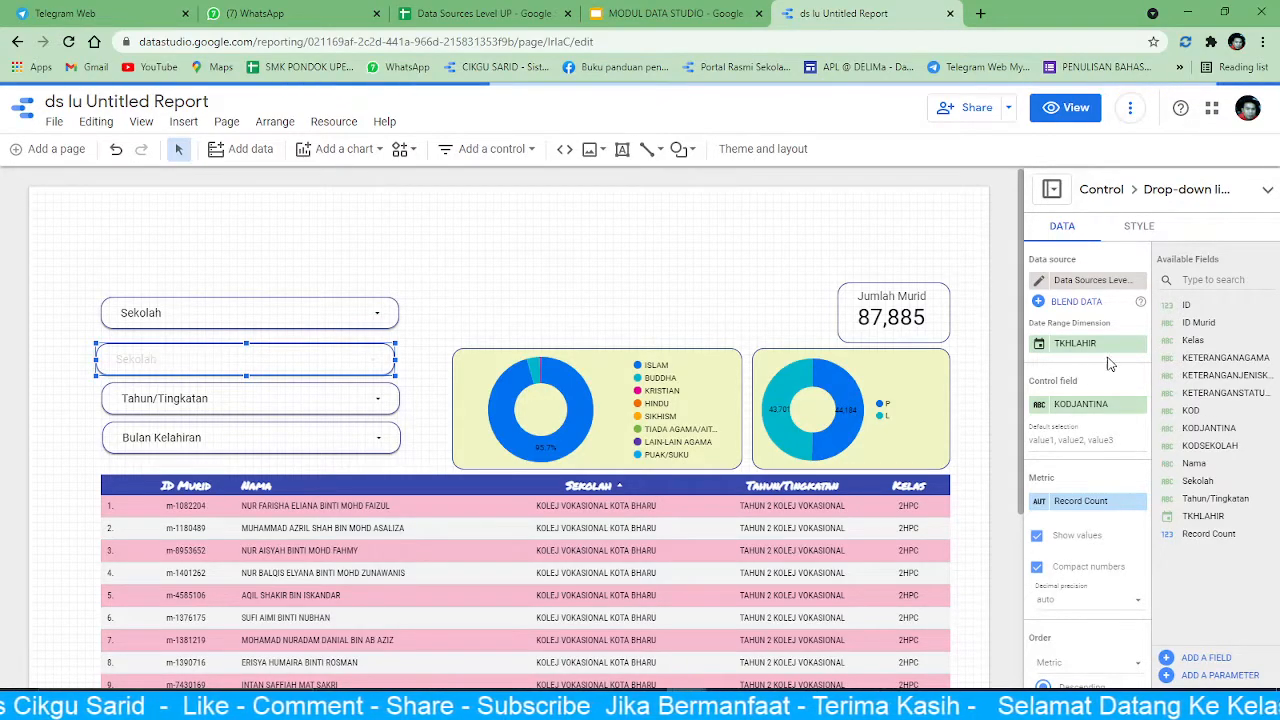
- Rename the new filter's KODJANTINA control field as Jantina
left_click(1041, 409)
left_click(880, 446)
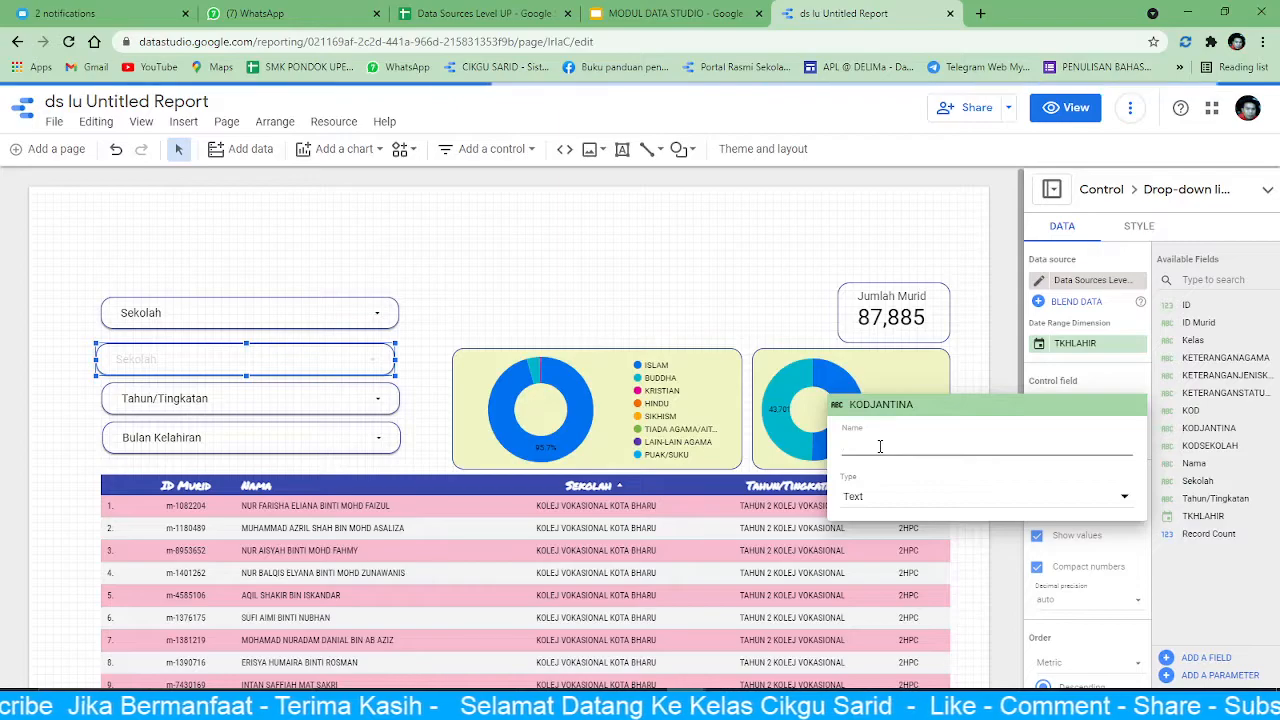
type("Jantina")
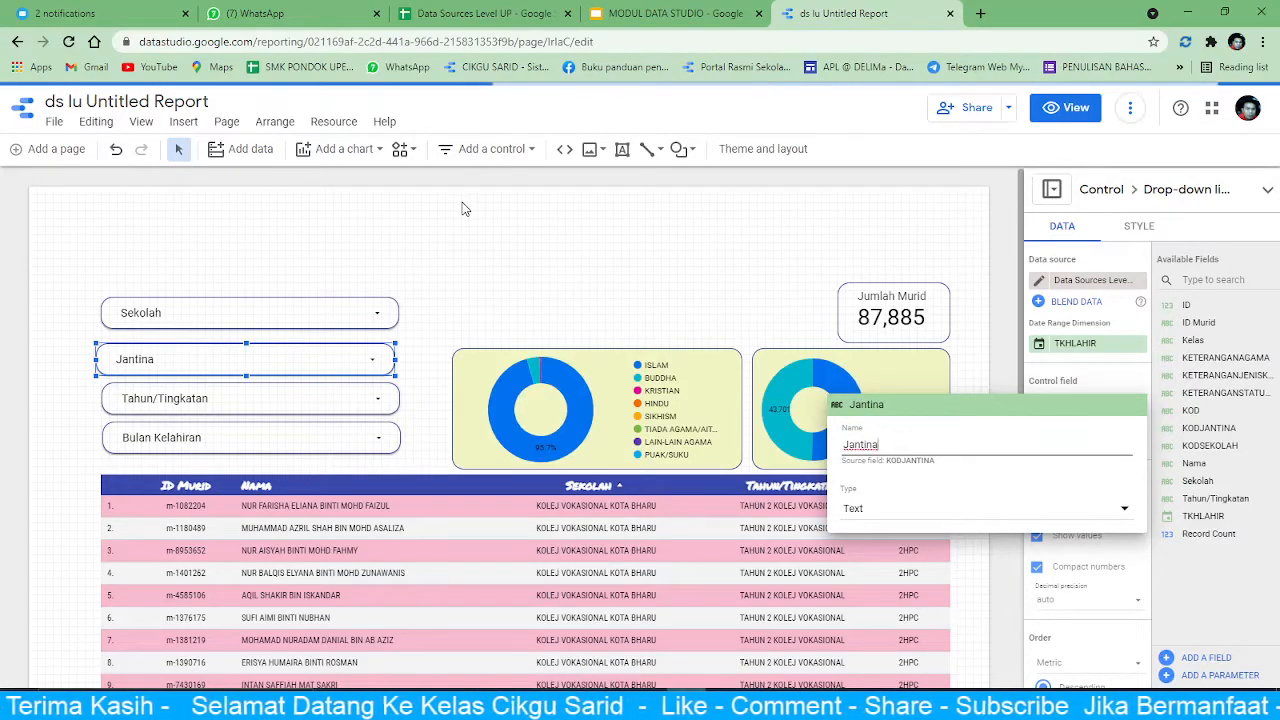
left_click(457, 277)
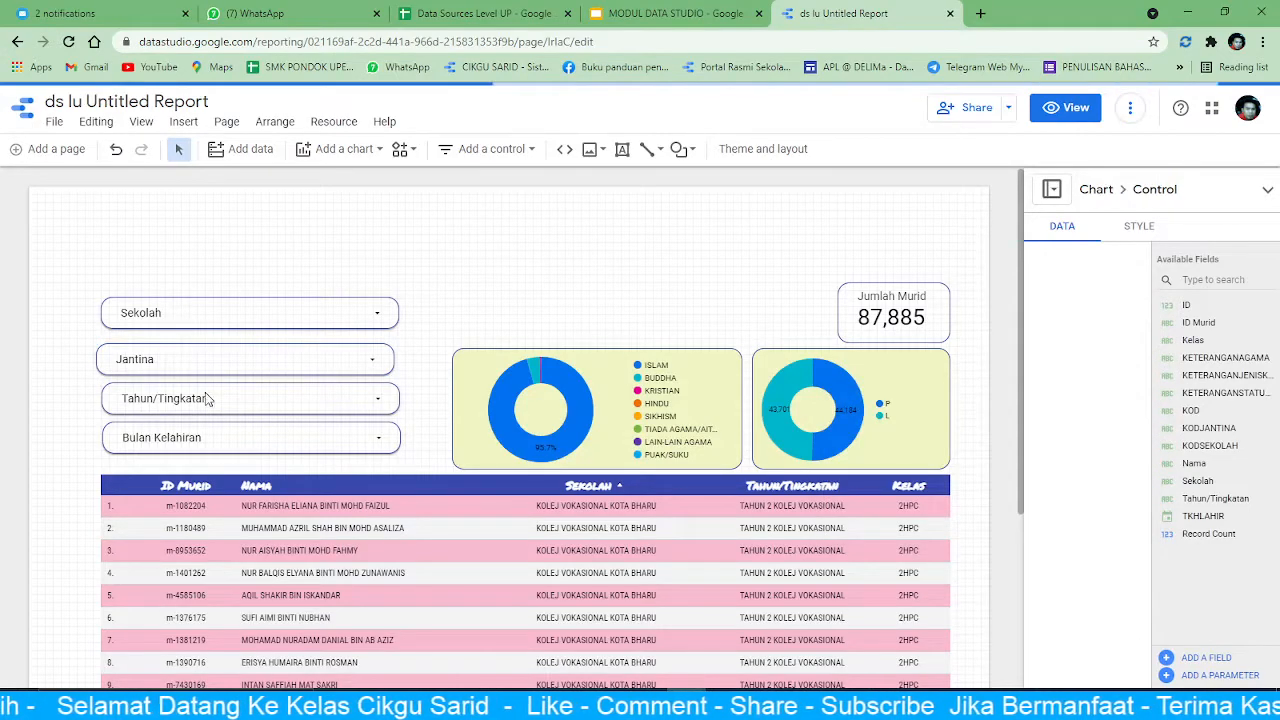
- Select the Sekolah, Jantina, Tahun/Tingkatan and Bulan Kelahiran filters together
left_click(60, 305)
left_click_drag(71, 277, 233, 444)
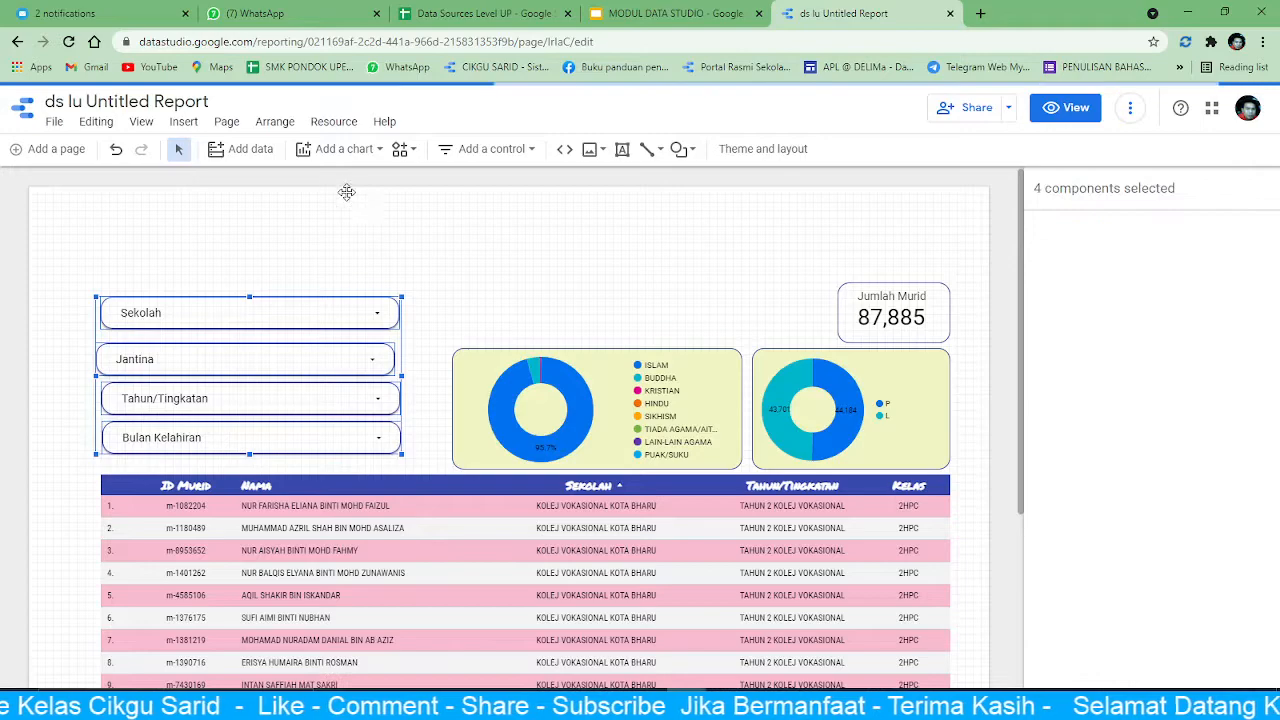
- Try aligning the four selected filters vertically to the middle, and undo that alignment
left_click(274, 122)
mouse_move(320, 205)
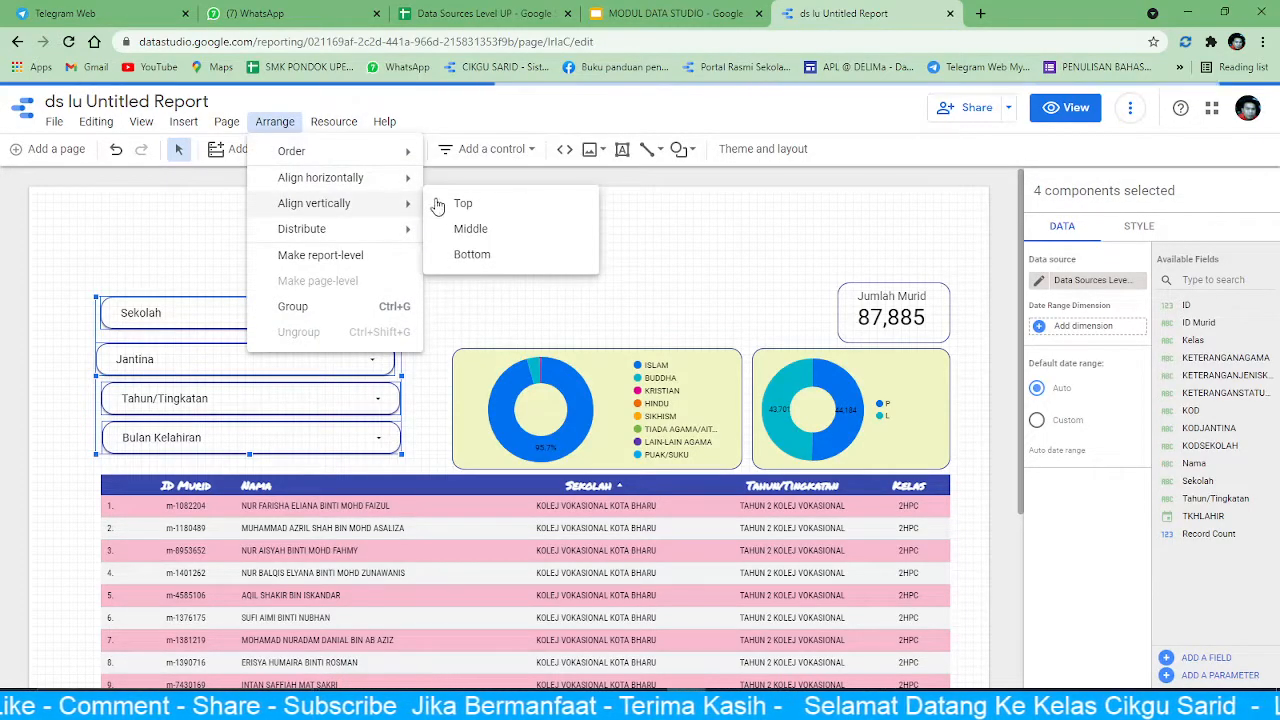
left_click(467, 230)
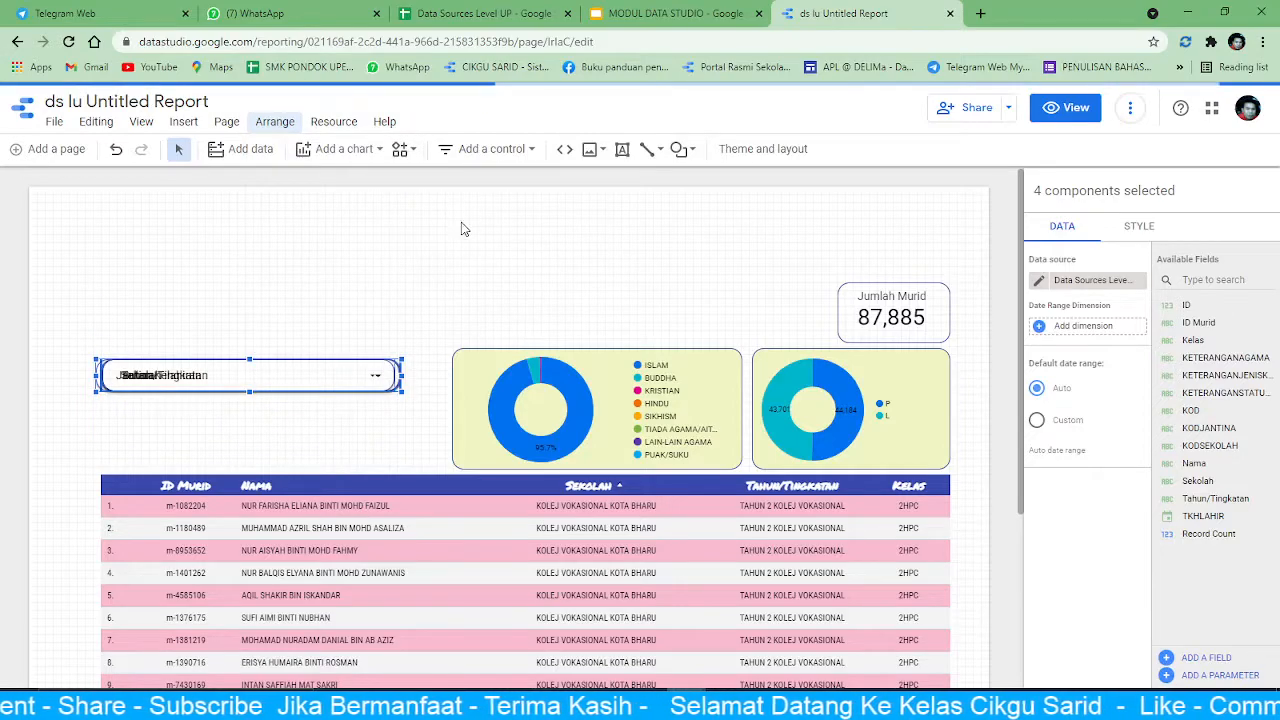
left_click(116, 149)
- Align the four selected filters horizontally to the centre
left_click(274, 122)
mouse_move(334, 177)
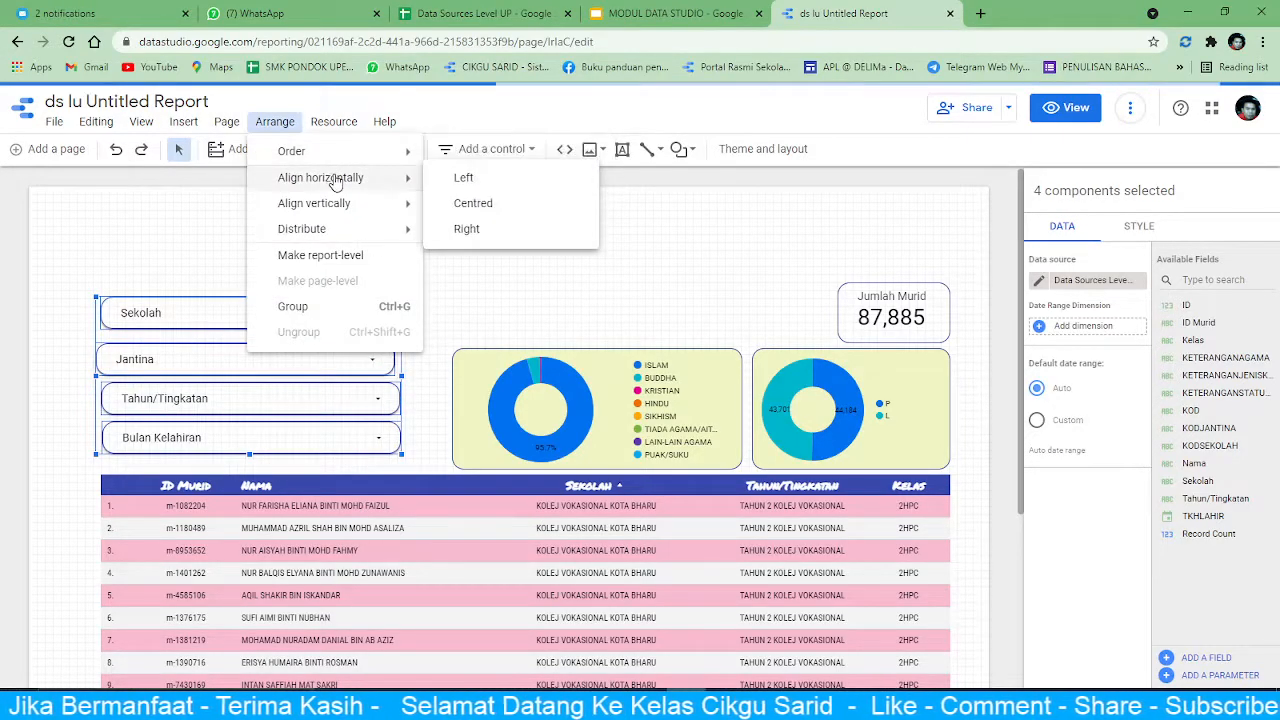
left_click(490, 205)
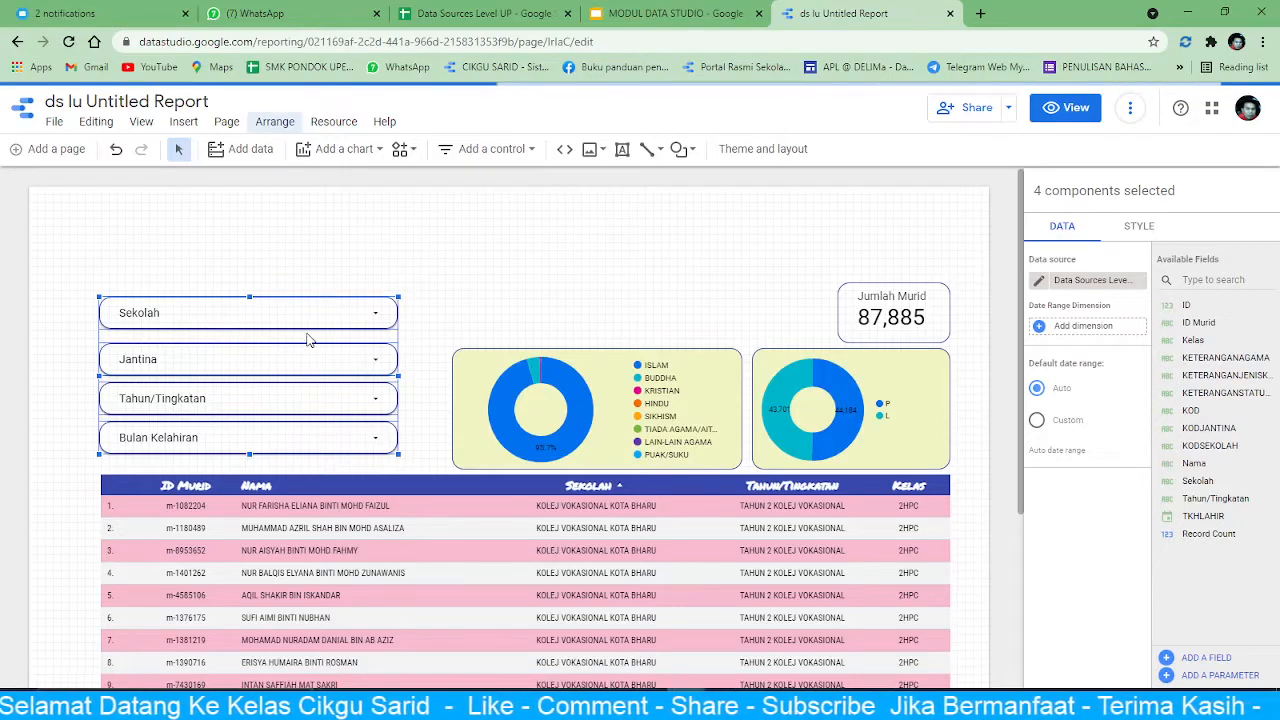
- Try distributing the four selected filters horizontally
left_click(282, 124)
mouse_move(308, 205)
mouse_move(340, 230)
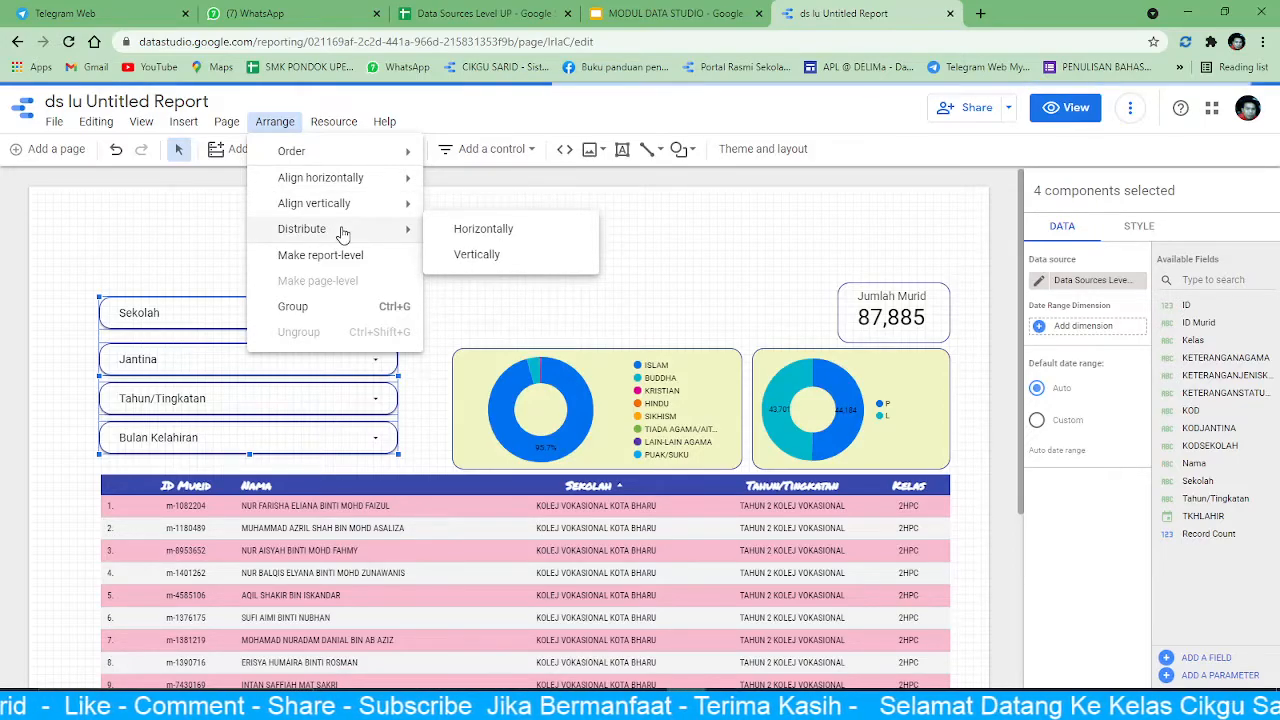
left_click(503, 236)
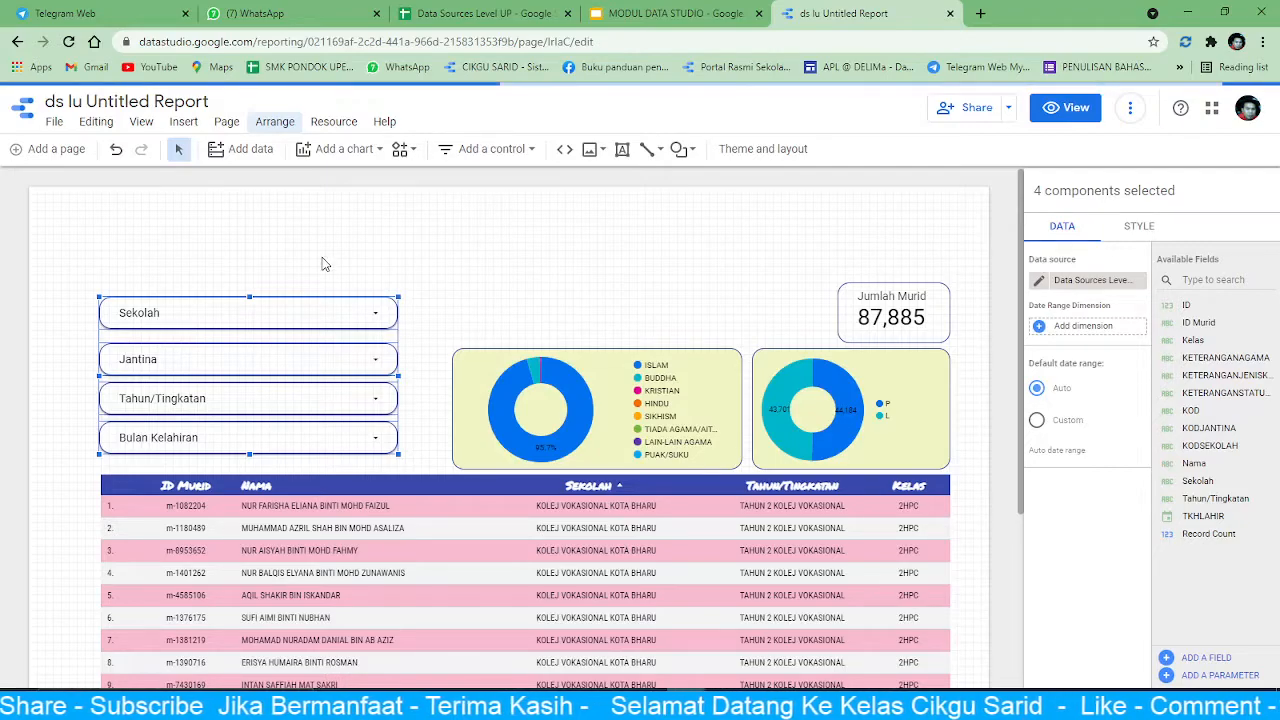
- Distribute the four selected filters vertically so their spacing is even, and clear the selection
left_click(275, 123)
mouse_move(350, 229)
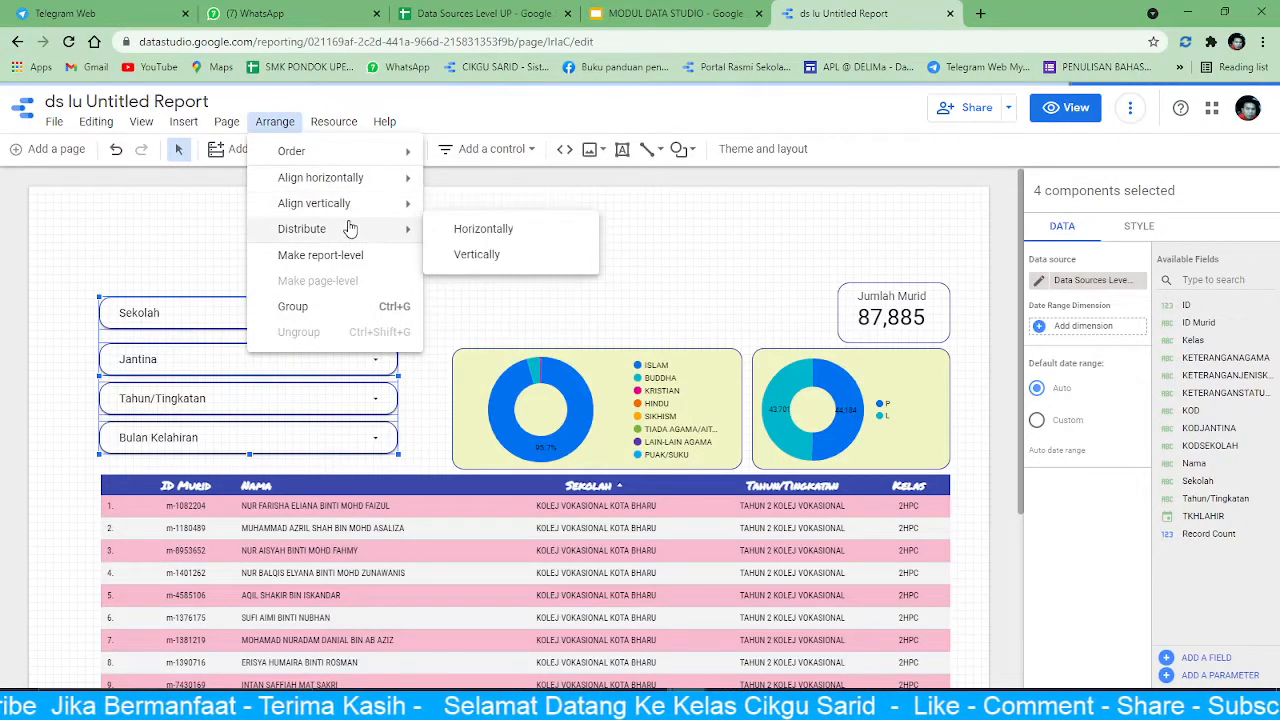
left_click(486, 255)
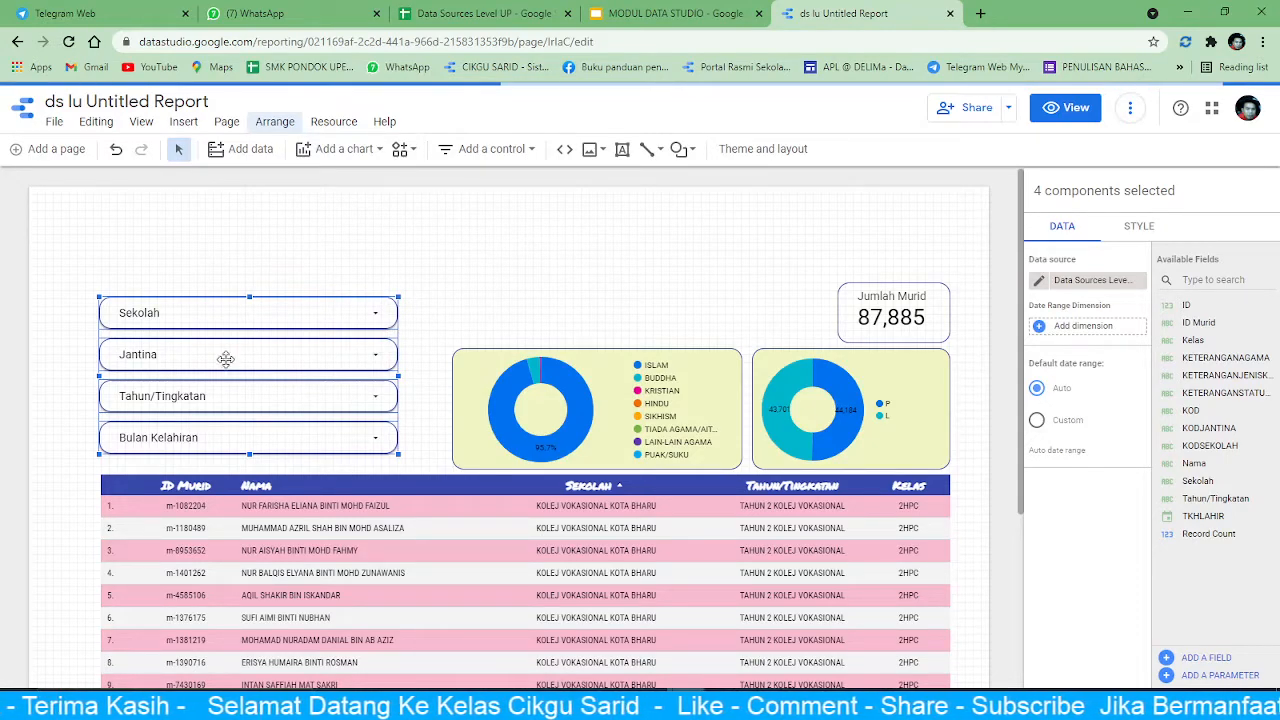
left_click(429, 285)
- Switch the report to view mode, search the Sekolah filter for "kota" and keep only SEKOLAH MENENGAH KEBANGSAAN KOTA
scroll(415, 322, "down", 1)
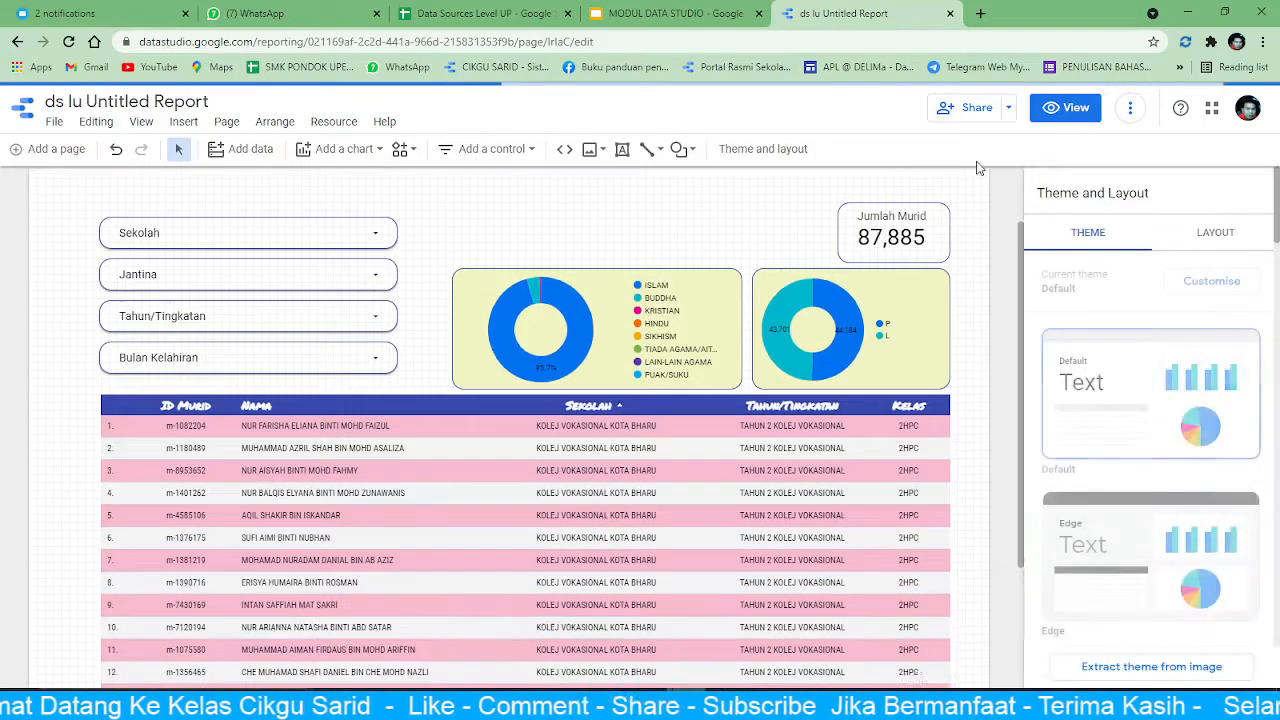
left_click(1068, 108)
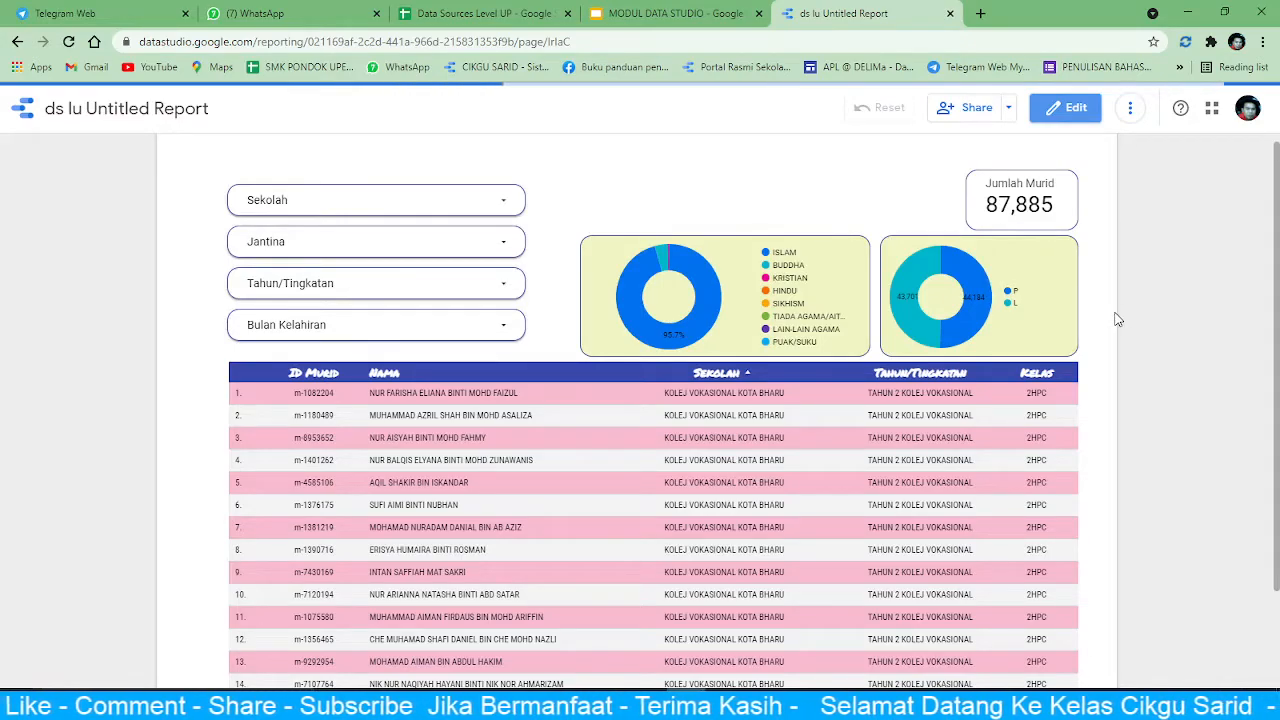
scroll(1117, 319, "up", 1)
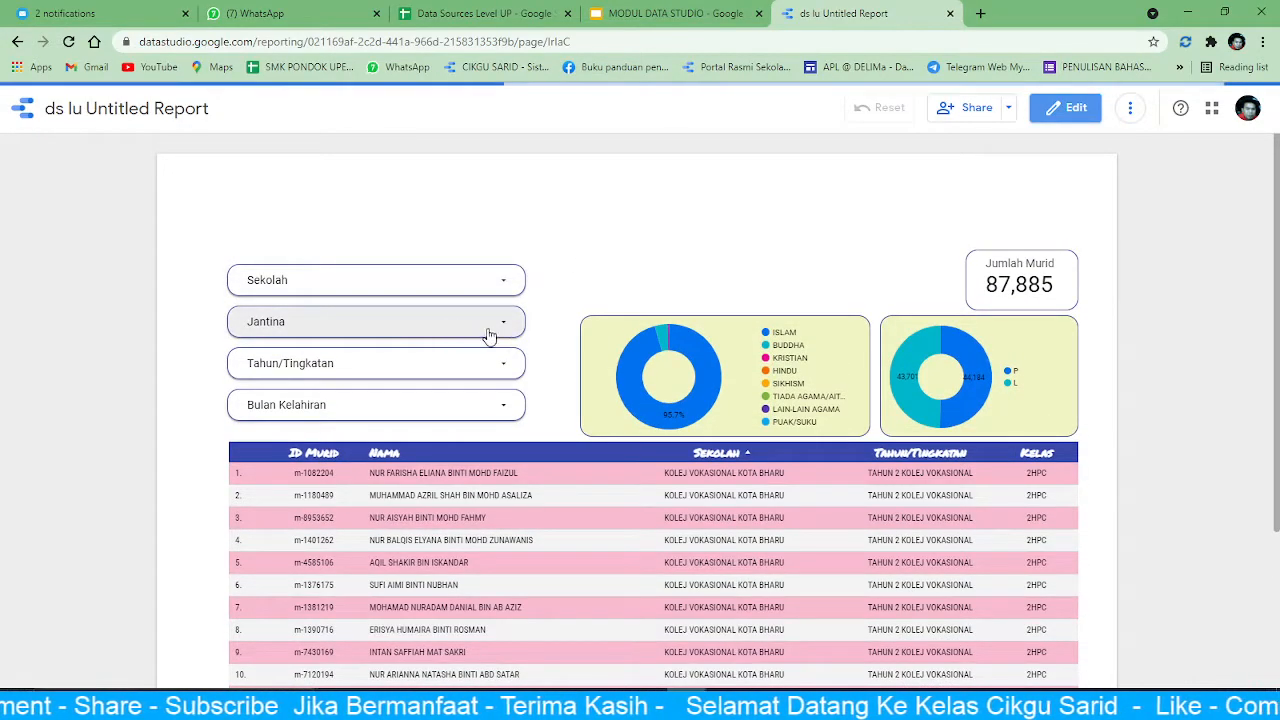
left_click(453, 291)
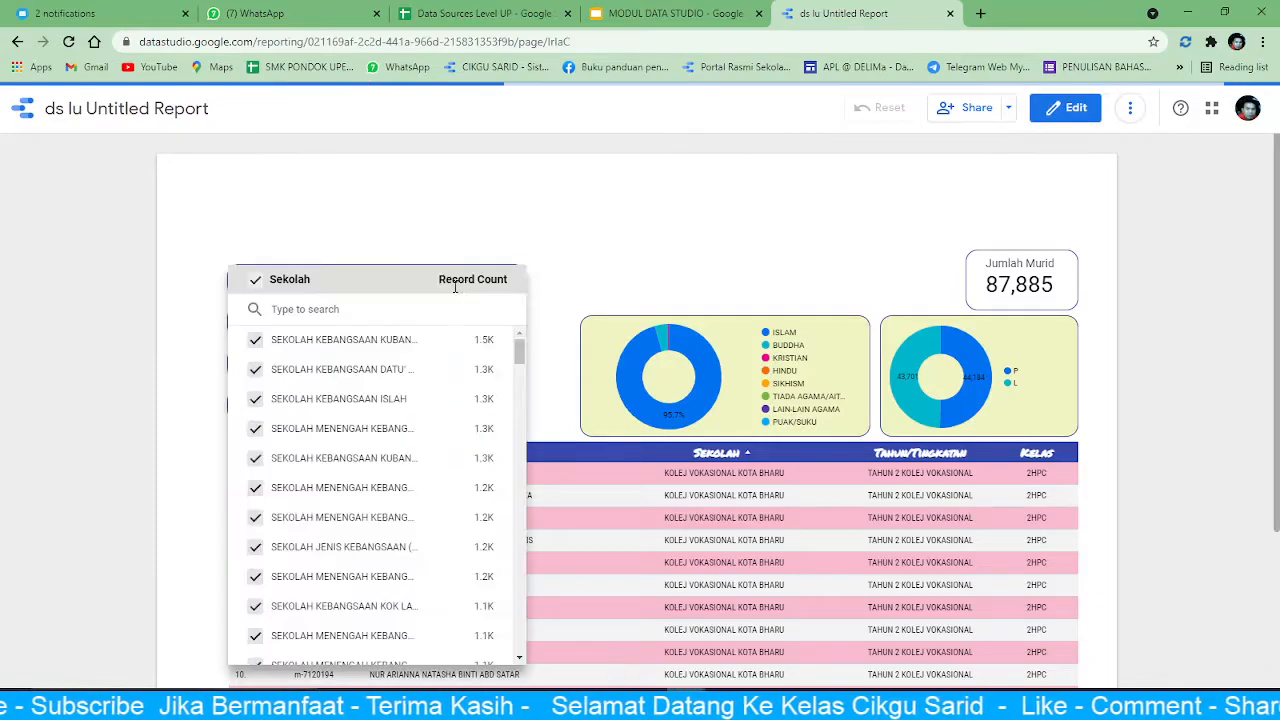
type("kota")
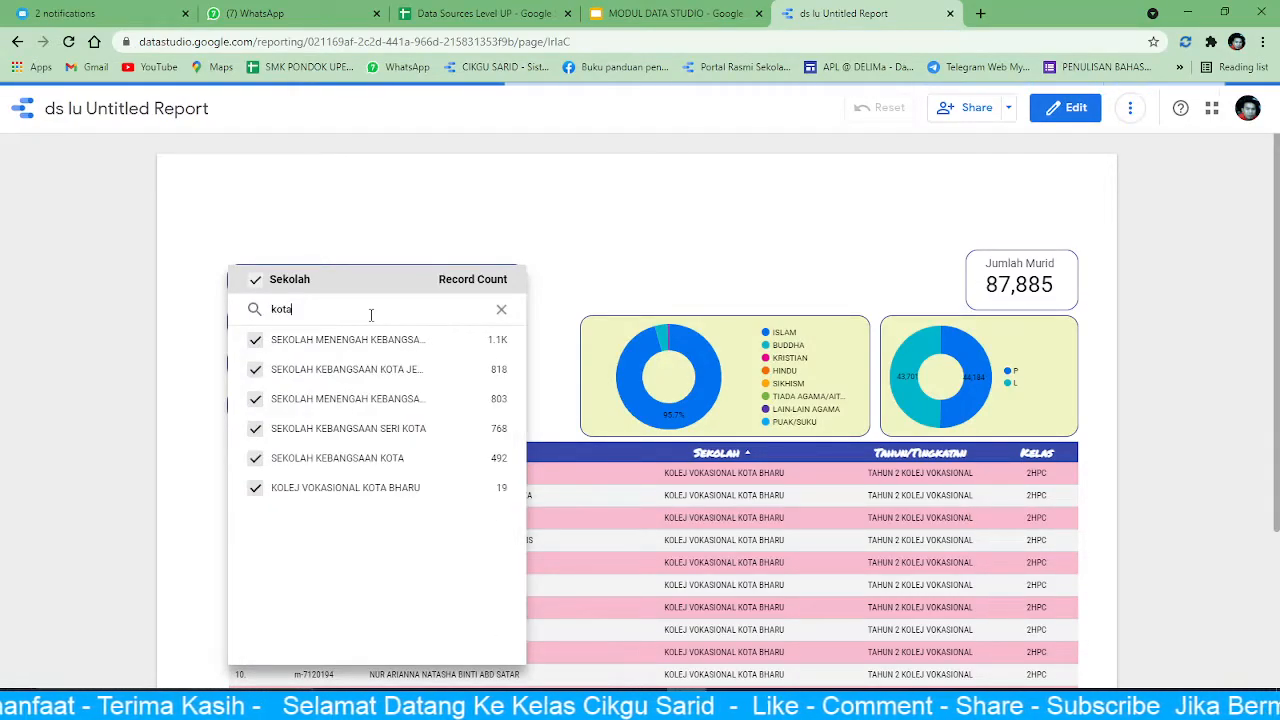
left_click(481, 339)
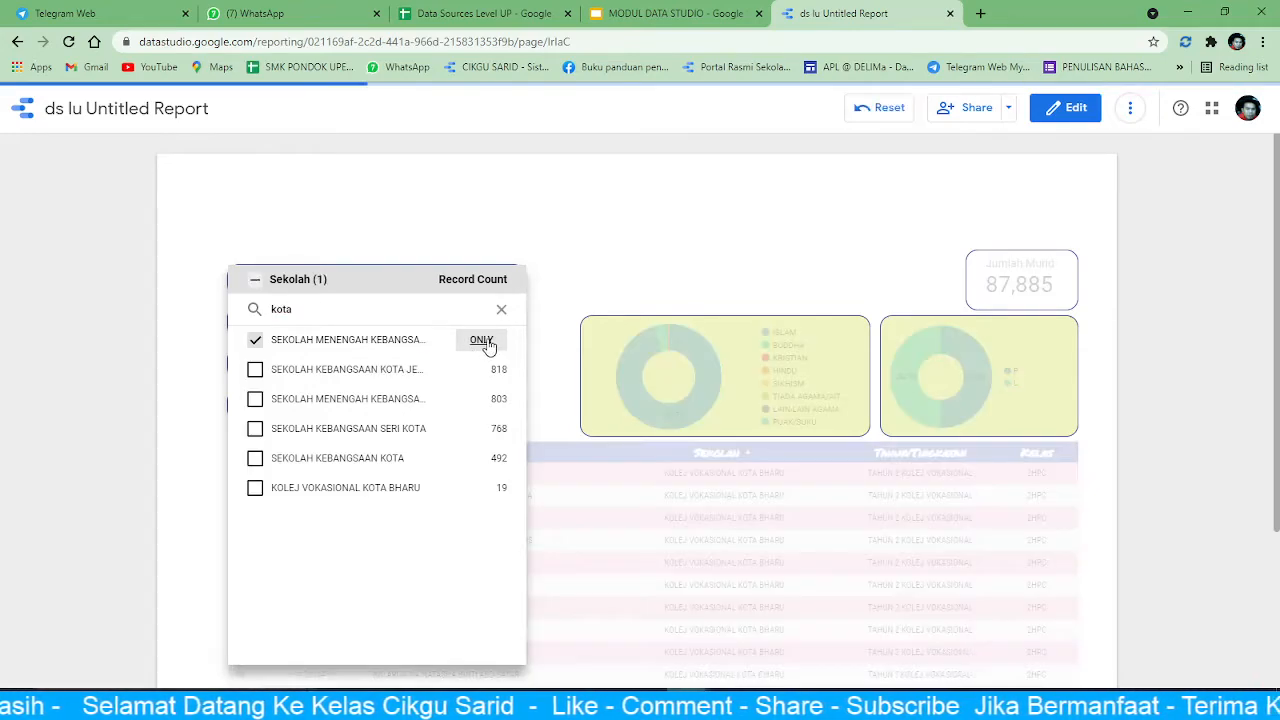
left_click(612, 262)
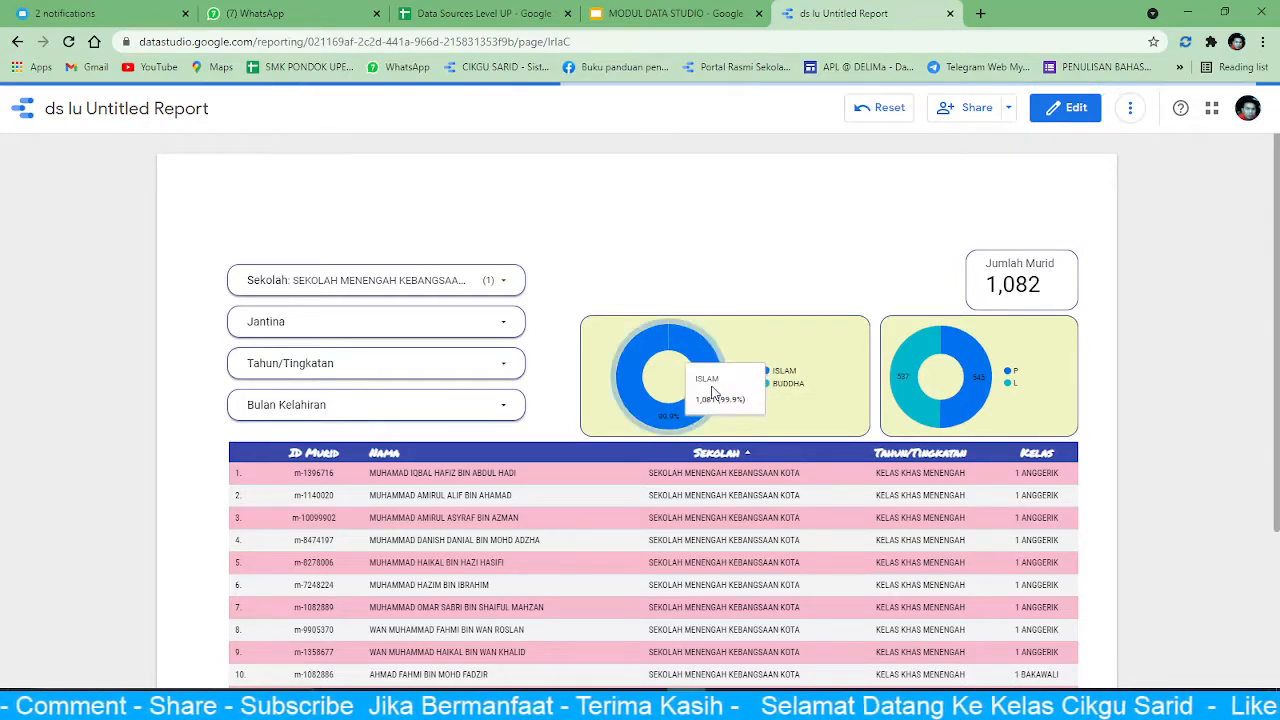
- Check the religion chart for the chosen school and filter Jantina to only P
mouse_move(670, 344)
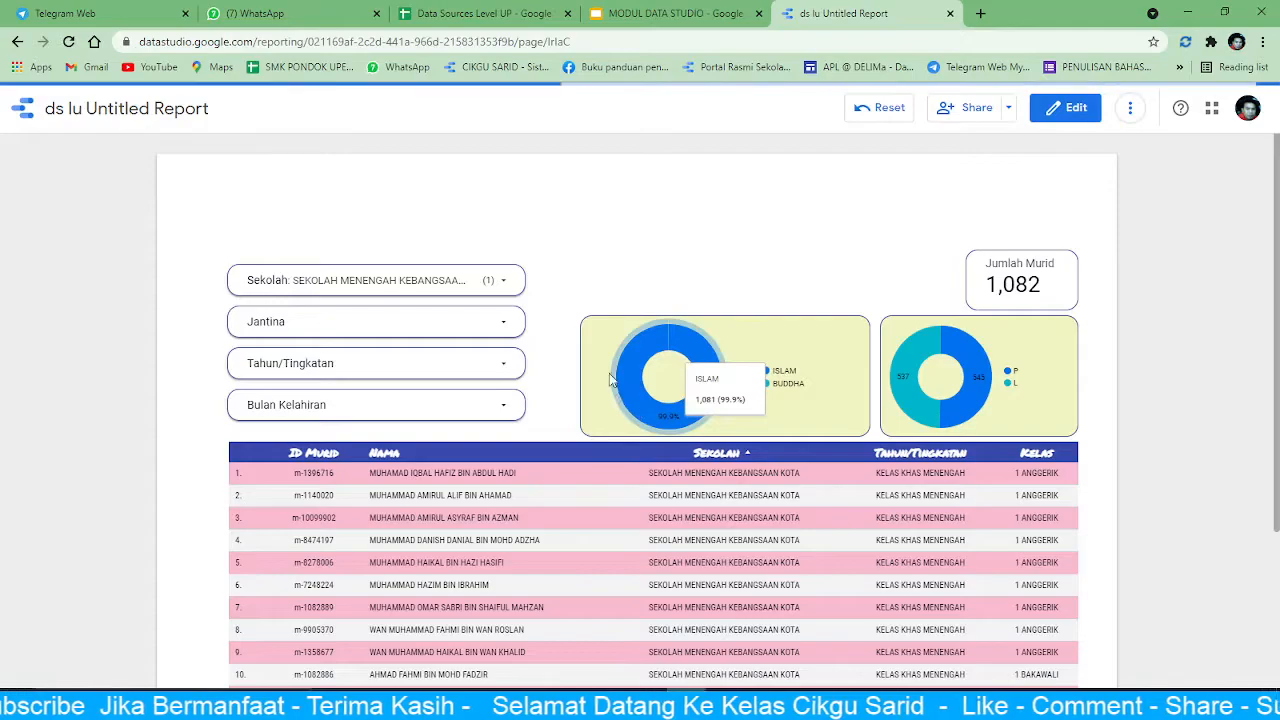
left_click(428, 332)
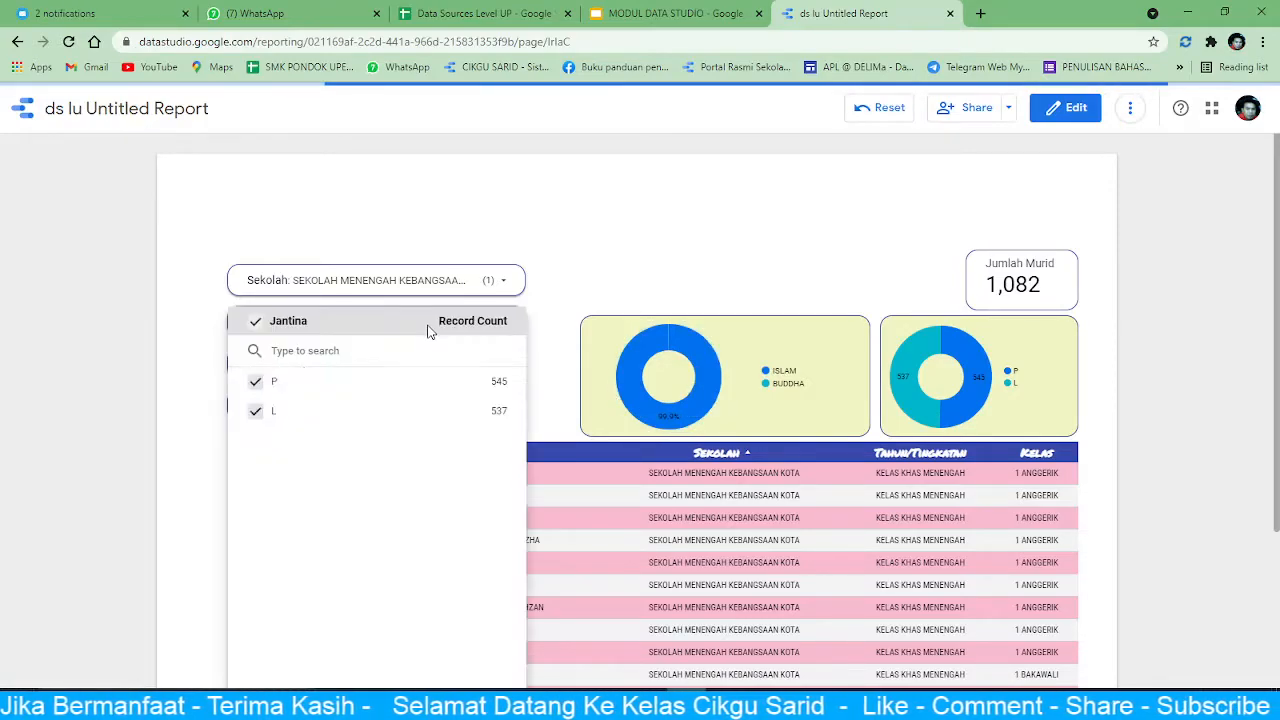
left_click(482, 384)
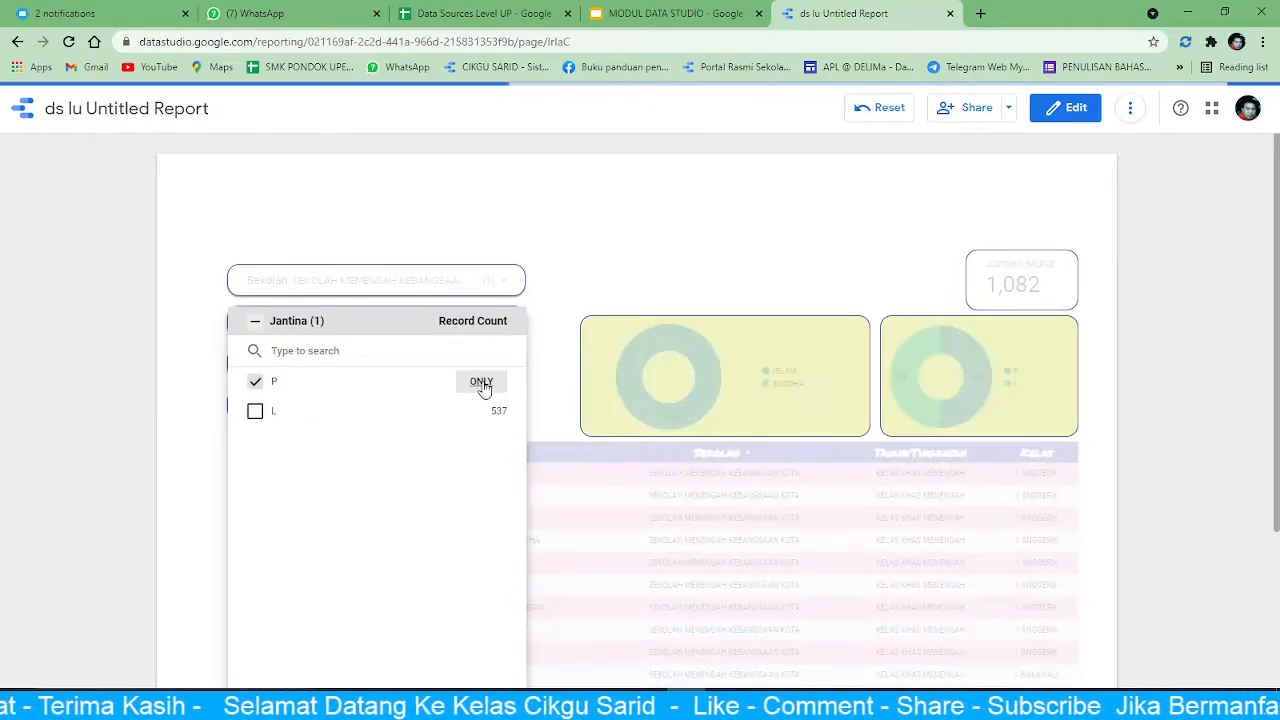
- Close the Jantina filter list and filter Tahun/Tingkatan to only TINGKATAN SATU
left_click(697, 250)
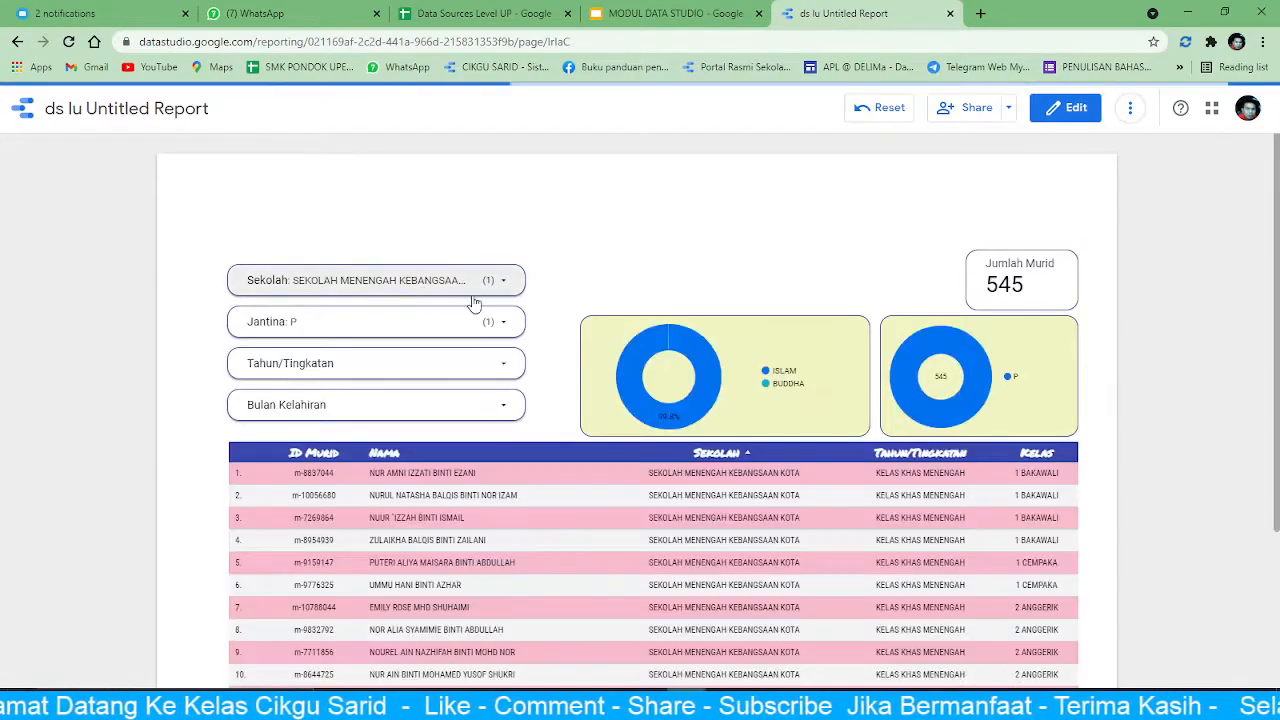
left_click(500, 364)
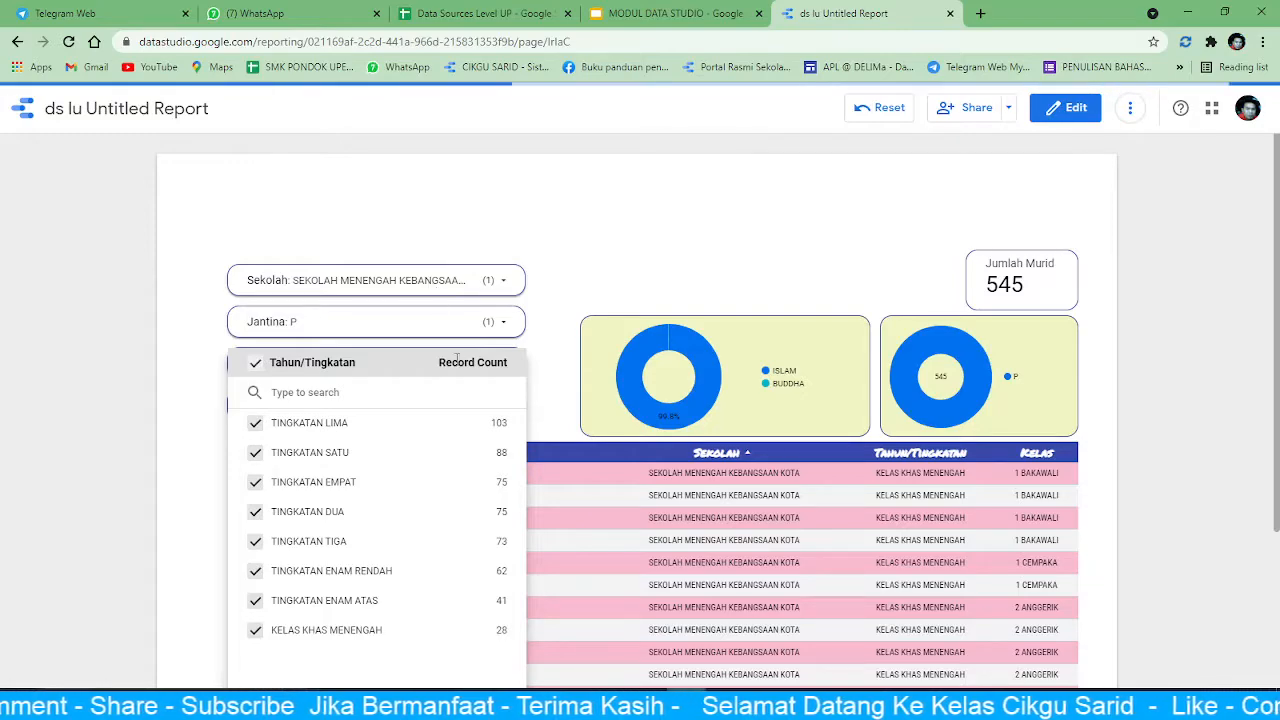
left_click(481, 452)
left_click(637, 268)
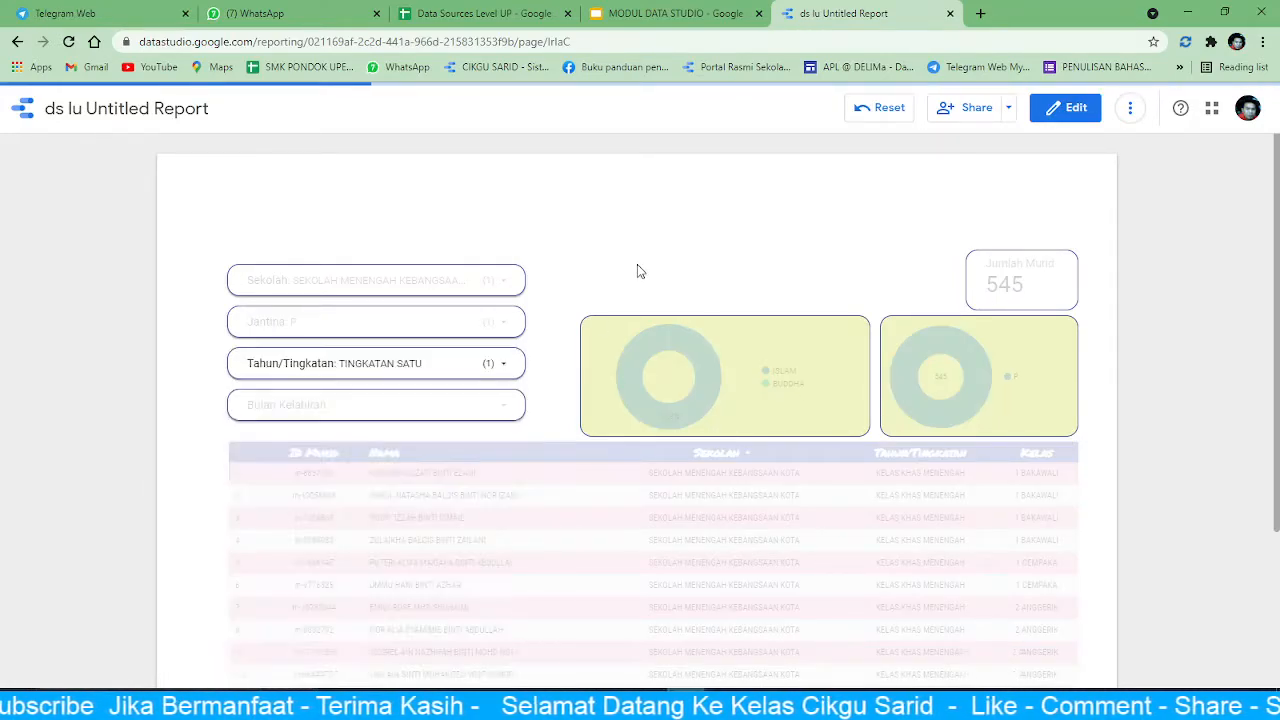
- Filter Bulan Kelahiran to only September and check the resulting student table
left_click(476, 413)
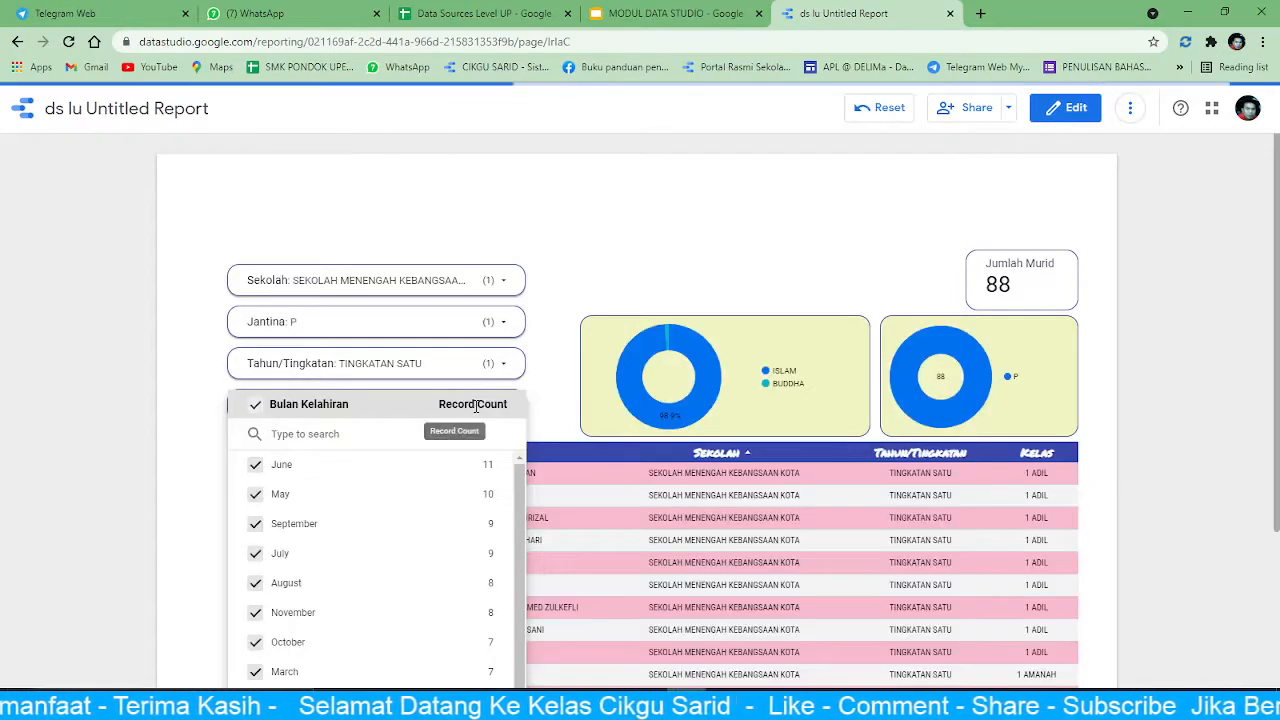
left_click(470, 509)
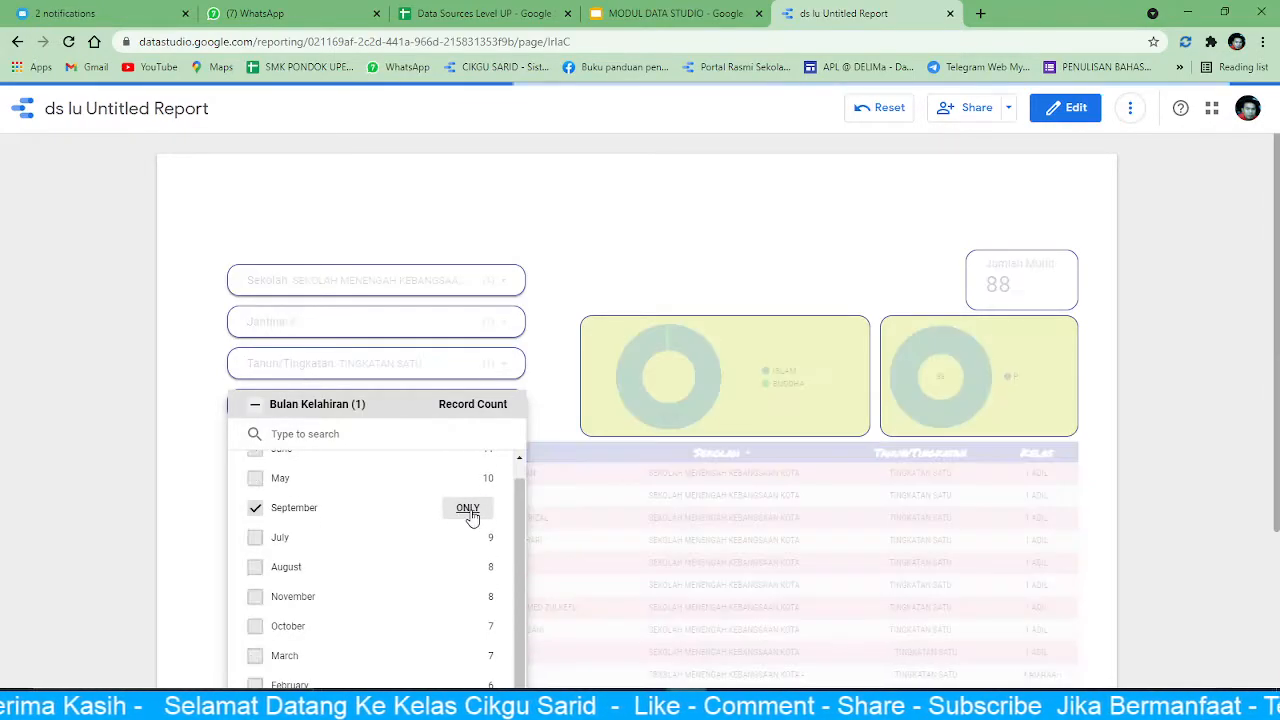
left_click(673, 279)
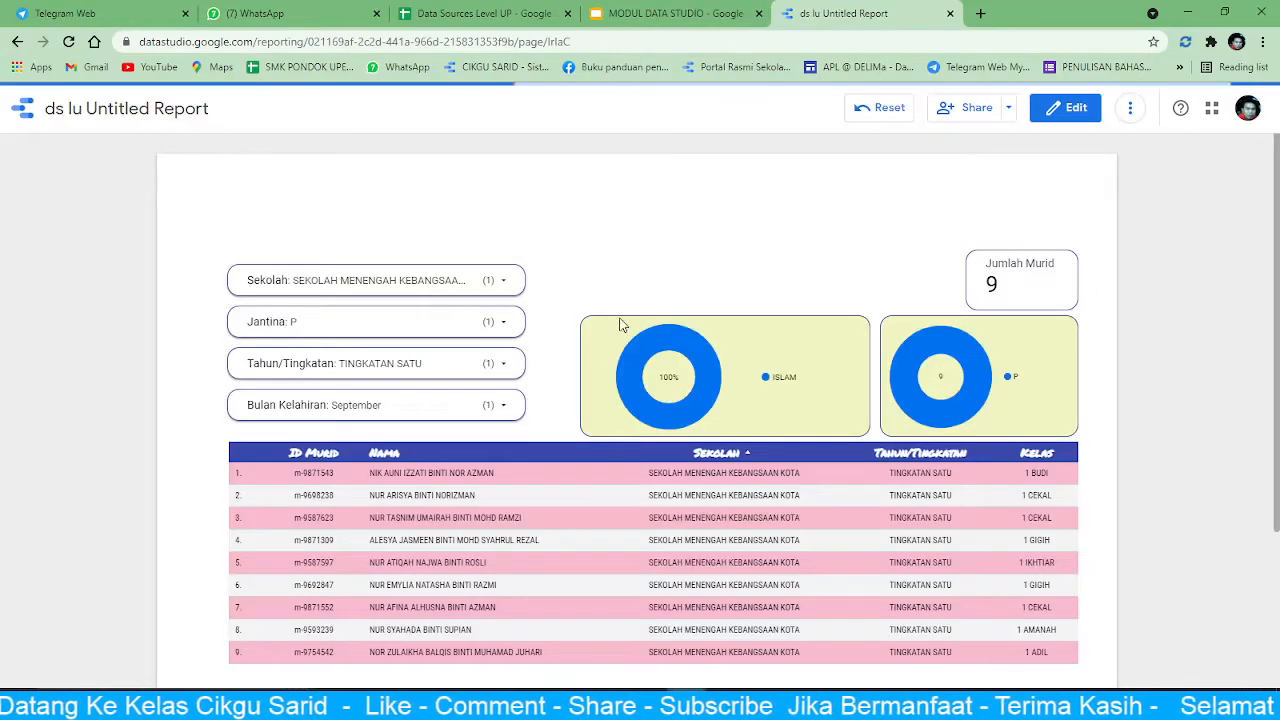
scroll(1079, 373, "down", 1)
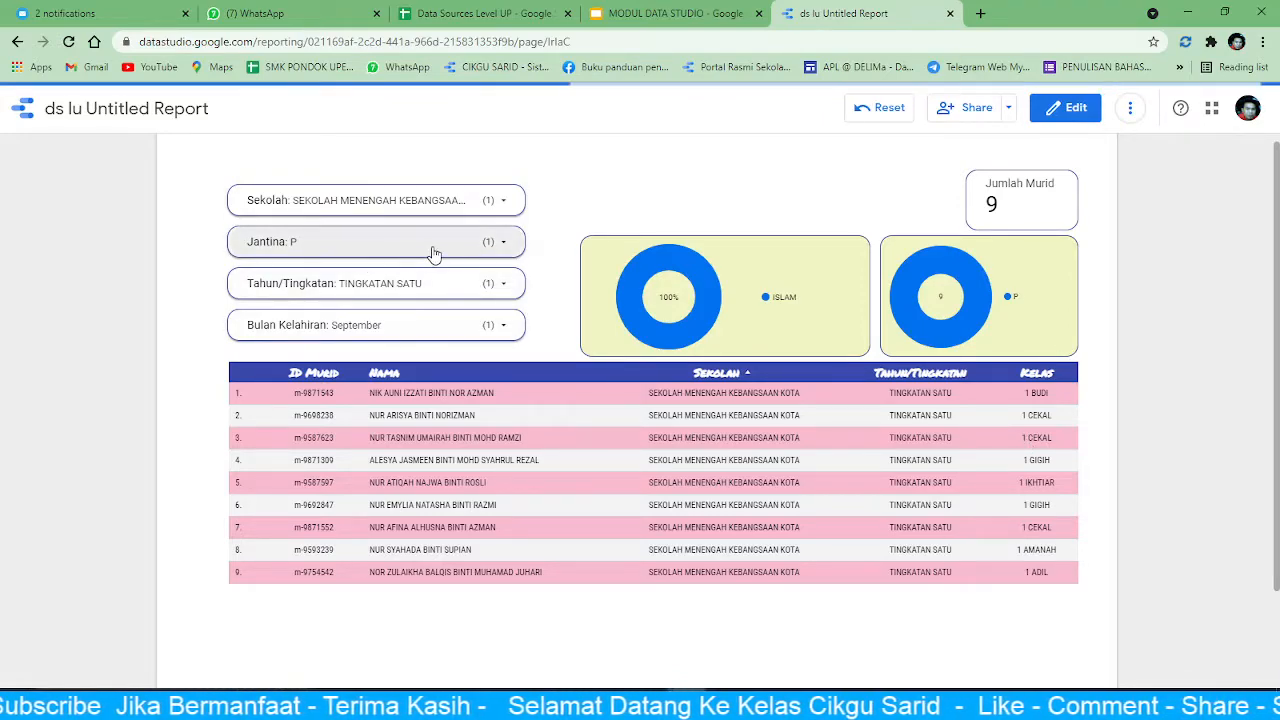
- Clear the Tahun/Tingkatan and Jantina filters so that all their values are included again
left_click(432, 284)
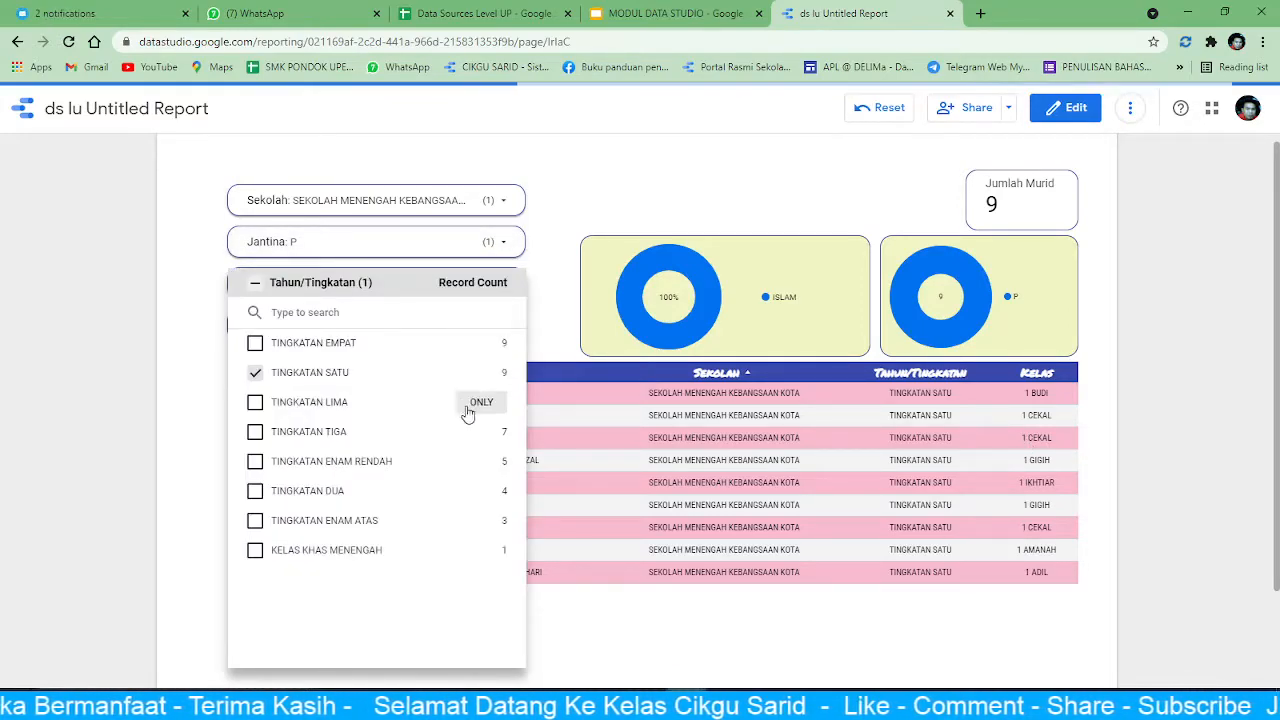
left_click(255, 285)
left_click(591, 167)
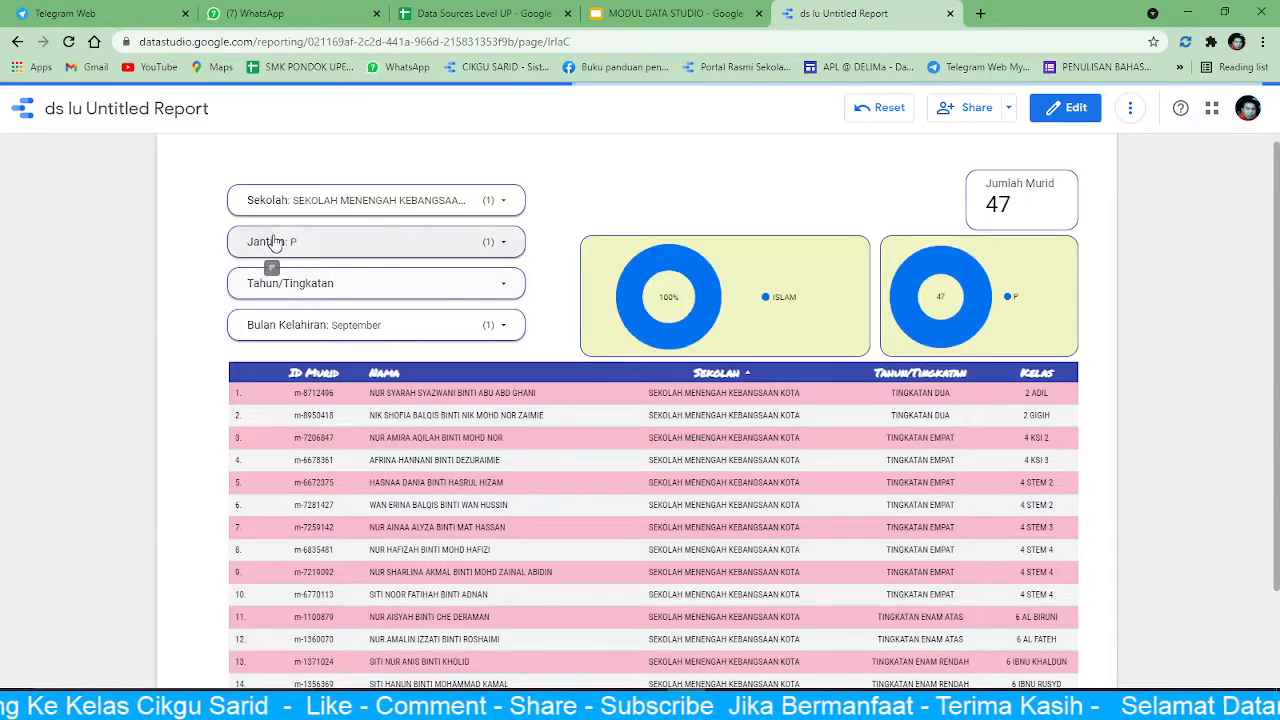
mouse_move(642, 303)
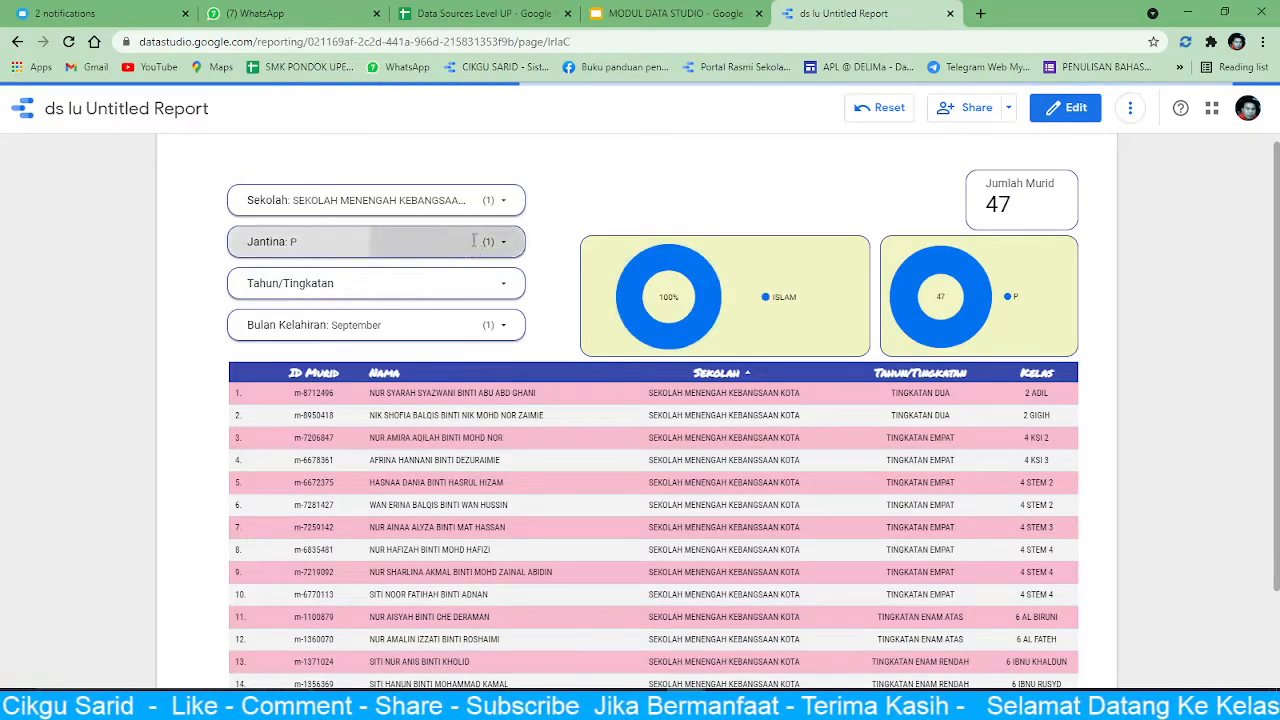
left_click(272, 242)
left_click(257, 247)
left_click(598, 167)
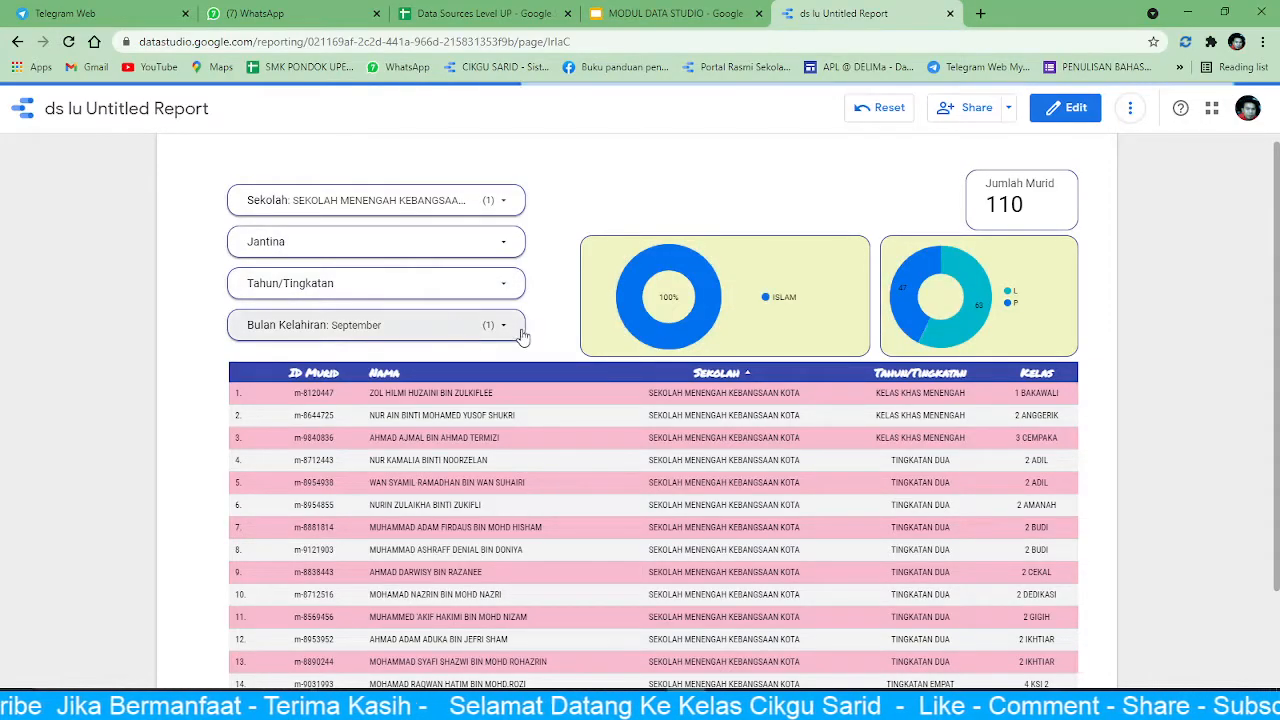
- Examine the table rows, the Jumlah Murid scorecard and both donut charts for the school's students born in September
scroll(1057, 400, "down", 8)
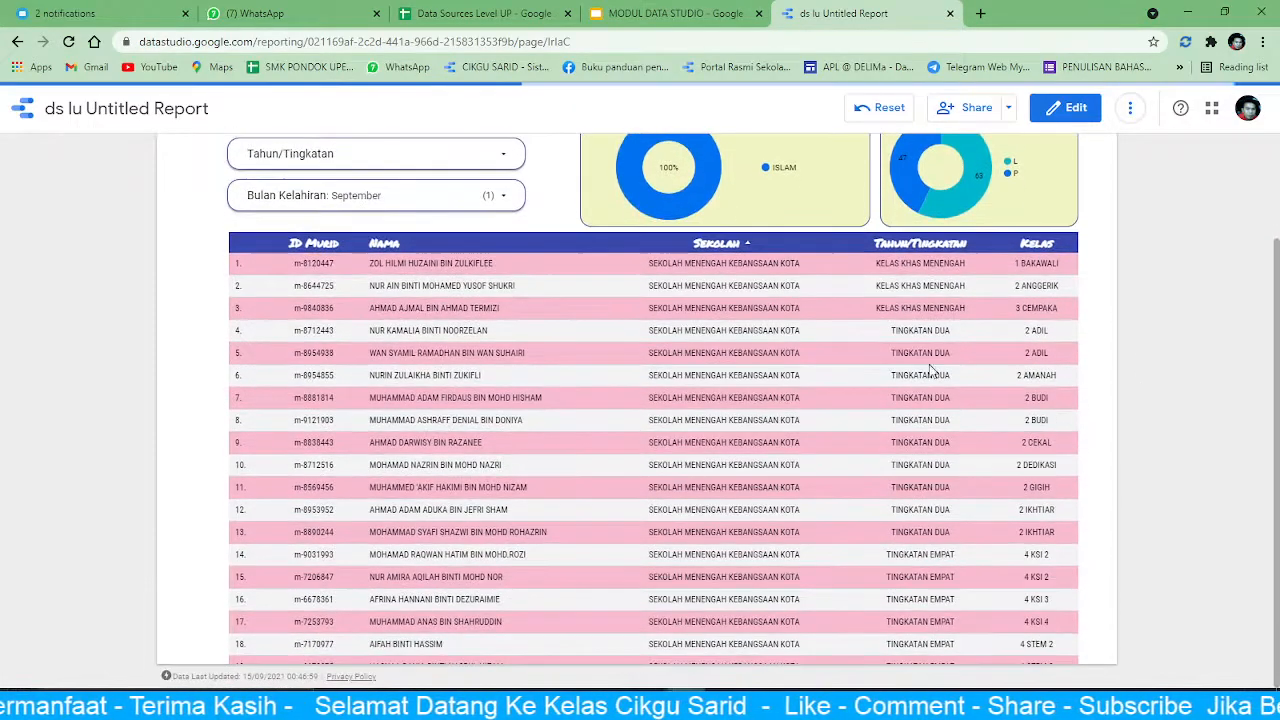
scroll(900, 397, "down", 20)
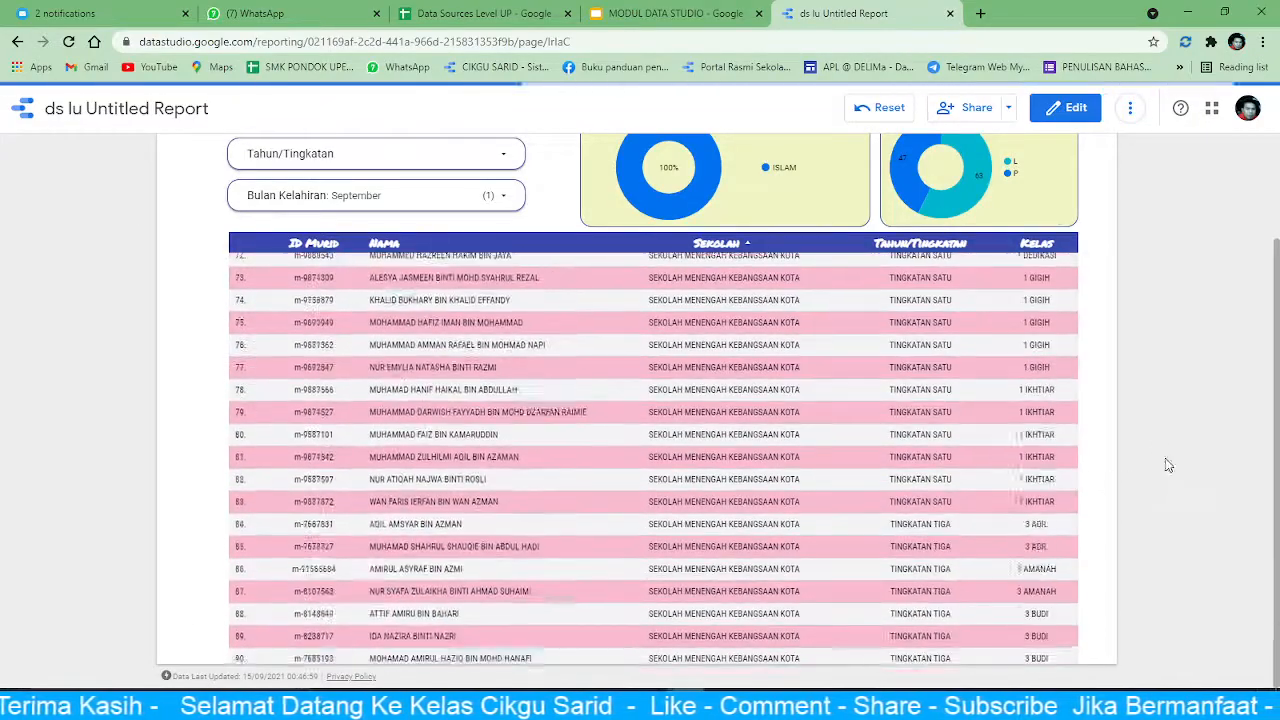
scroll(1155, 440, "up", 3)
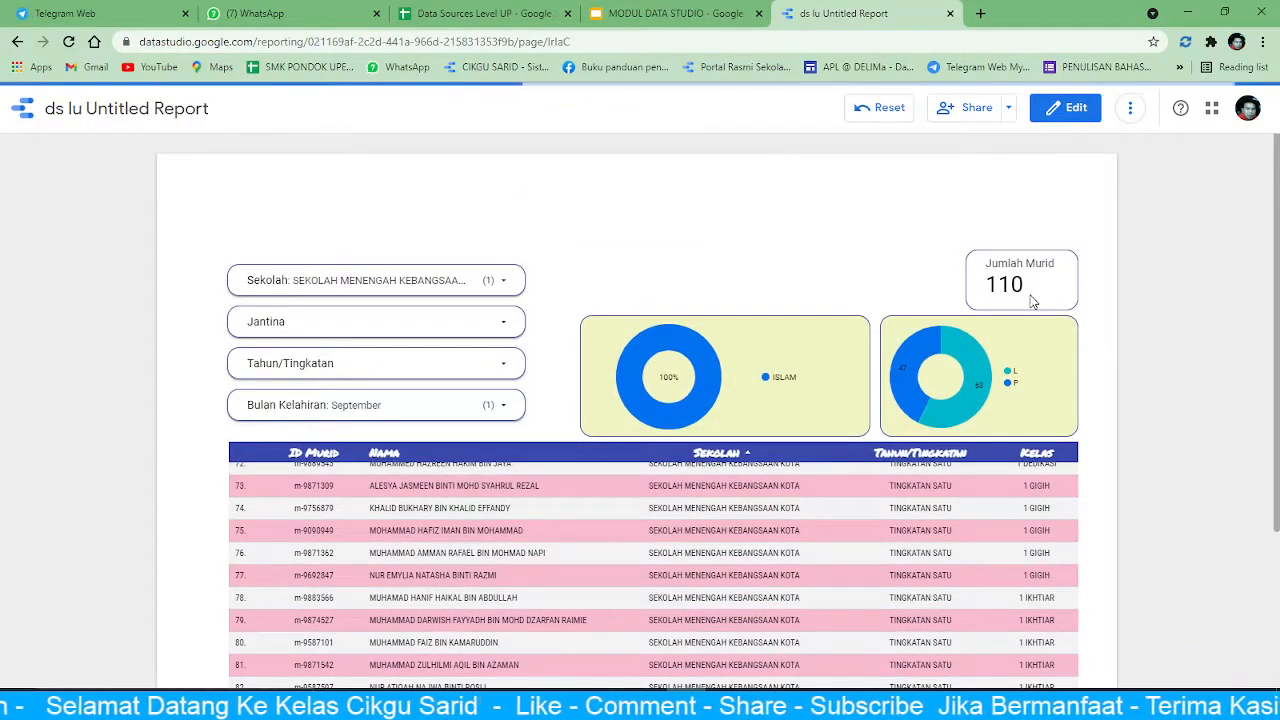
mouse_move(980, 398)
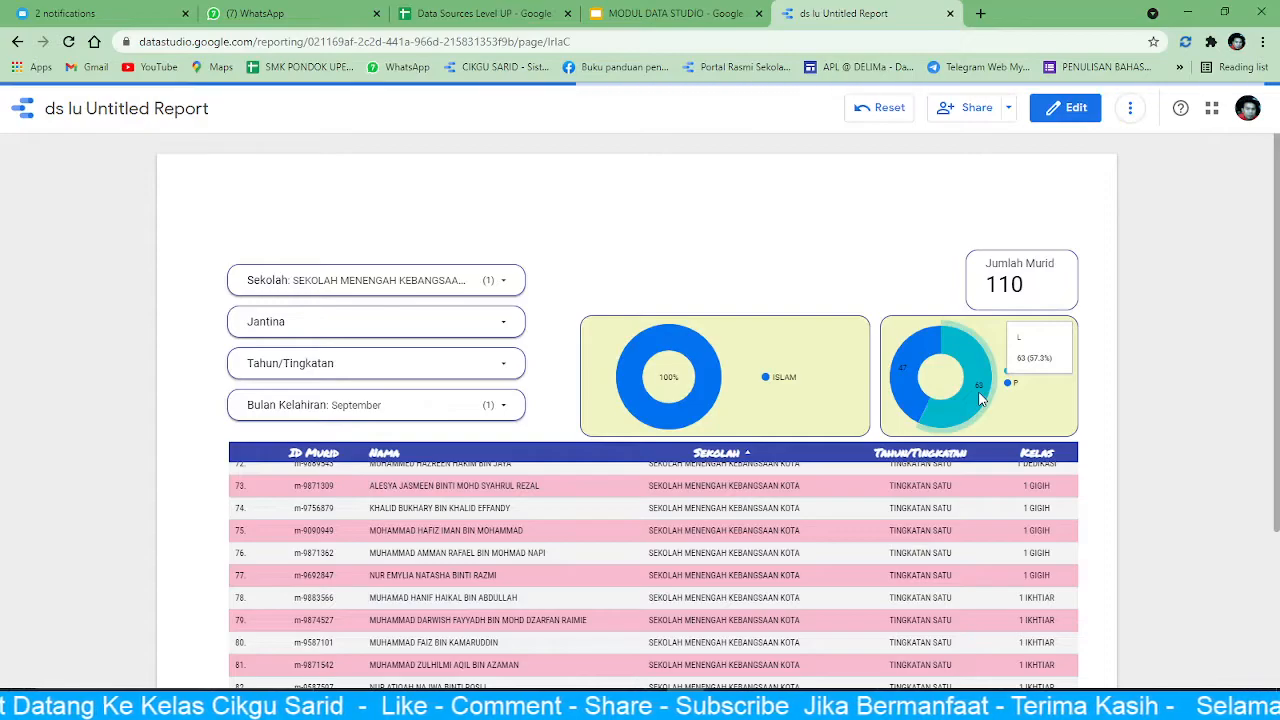
mouse_move(915, 382)
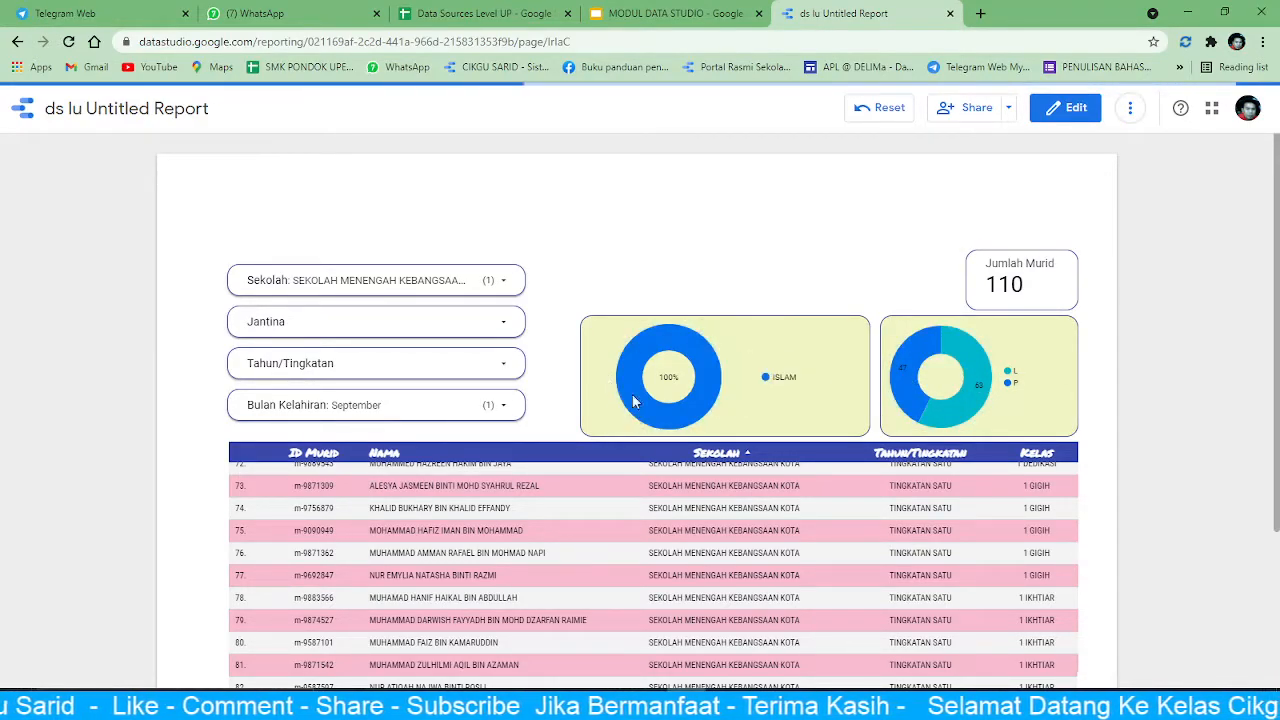
scroll(1154, 360, "down", 2)
scroll(371, 330, "up", 3)
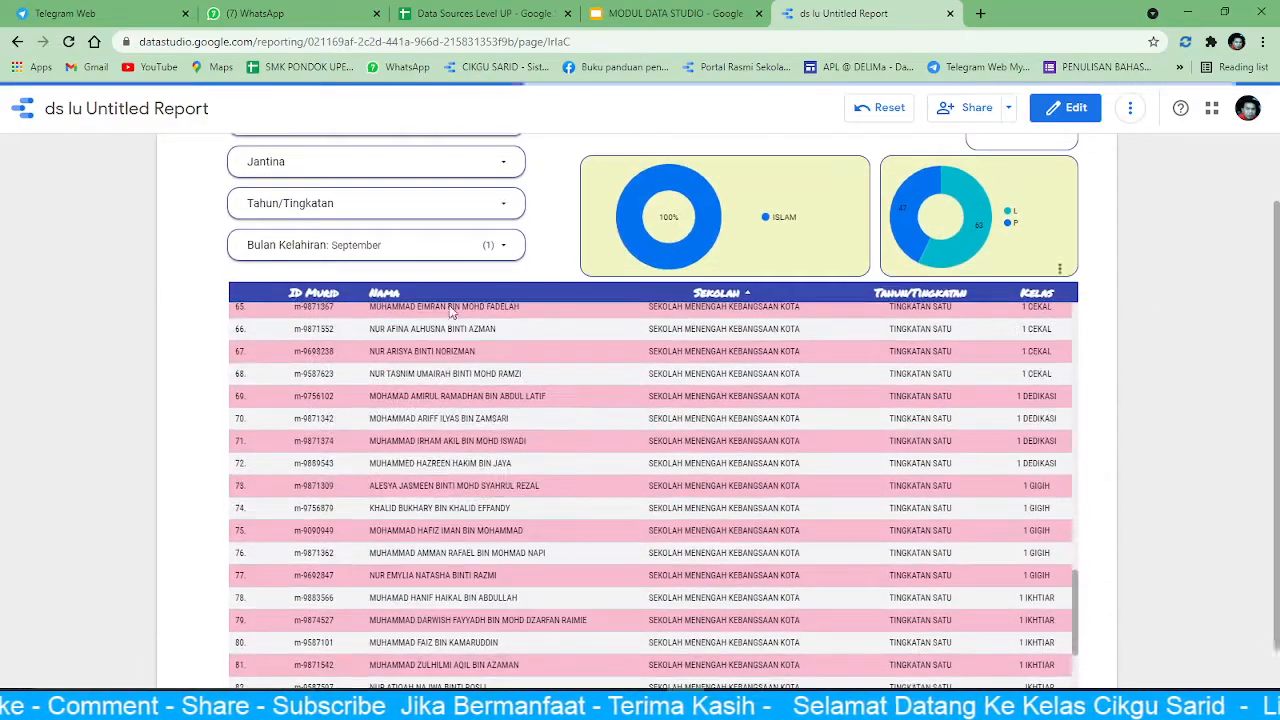
scroll(463, 250, "up", 3)
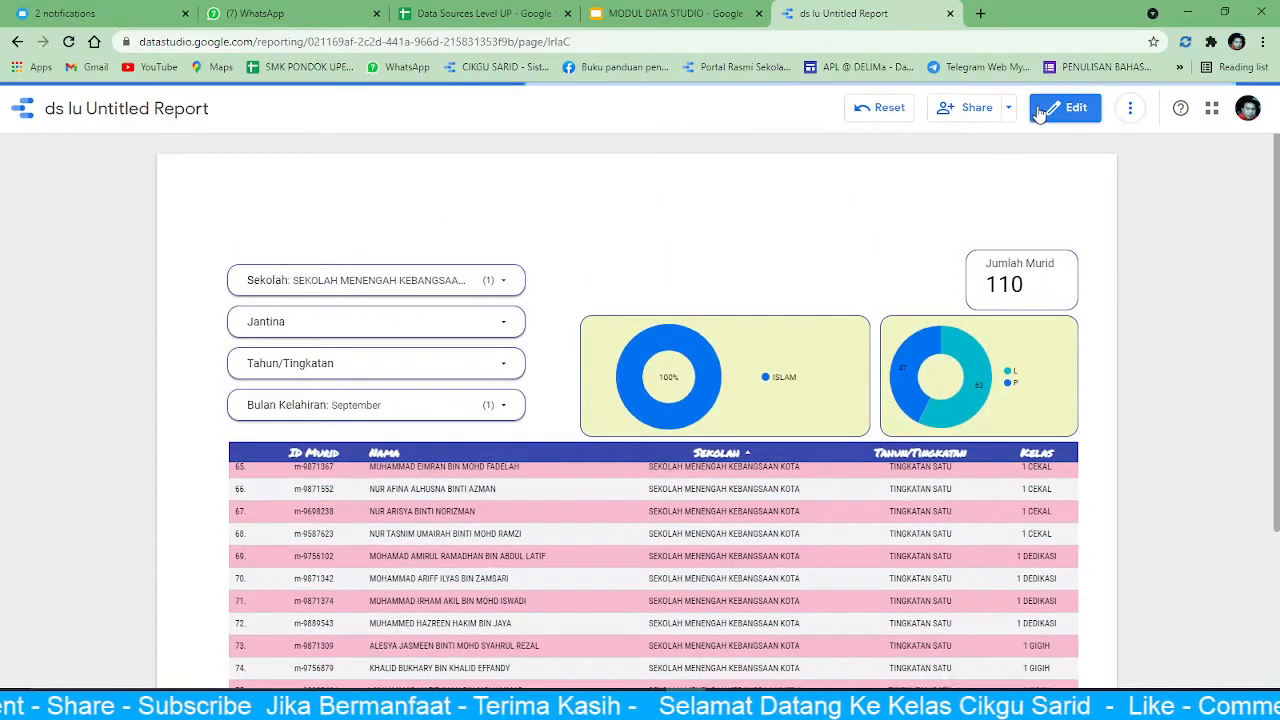
- Return the report to edit mode and look over the student table
left_click(1065, 107)
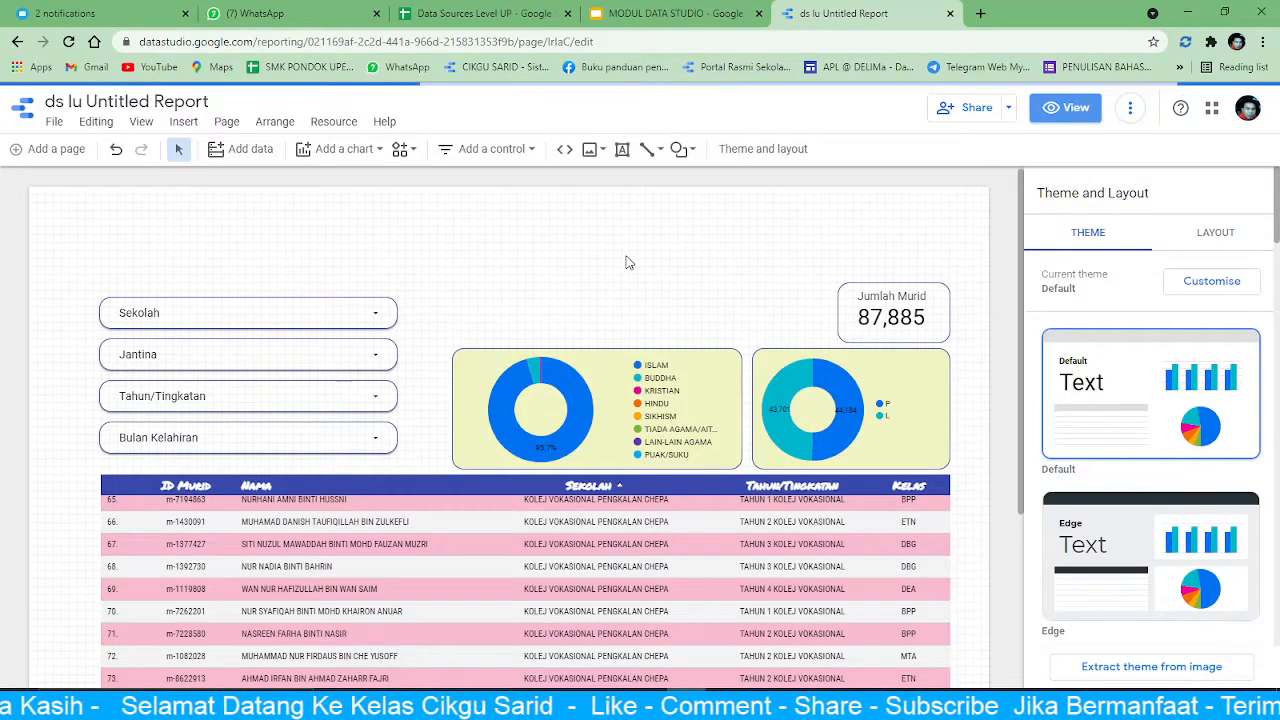
scroll(600, 320, "down", 2)
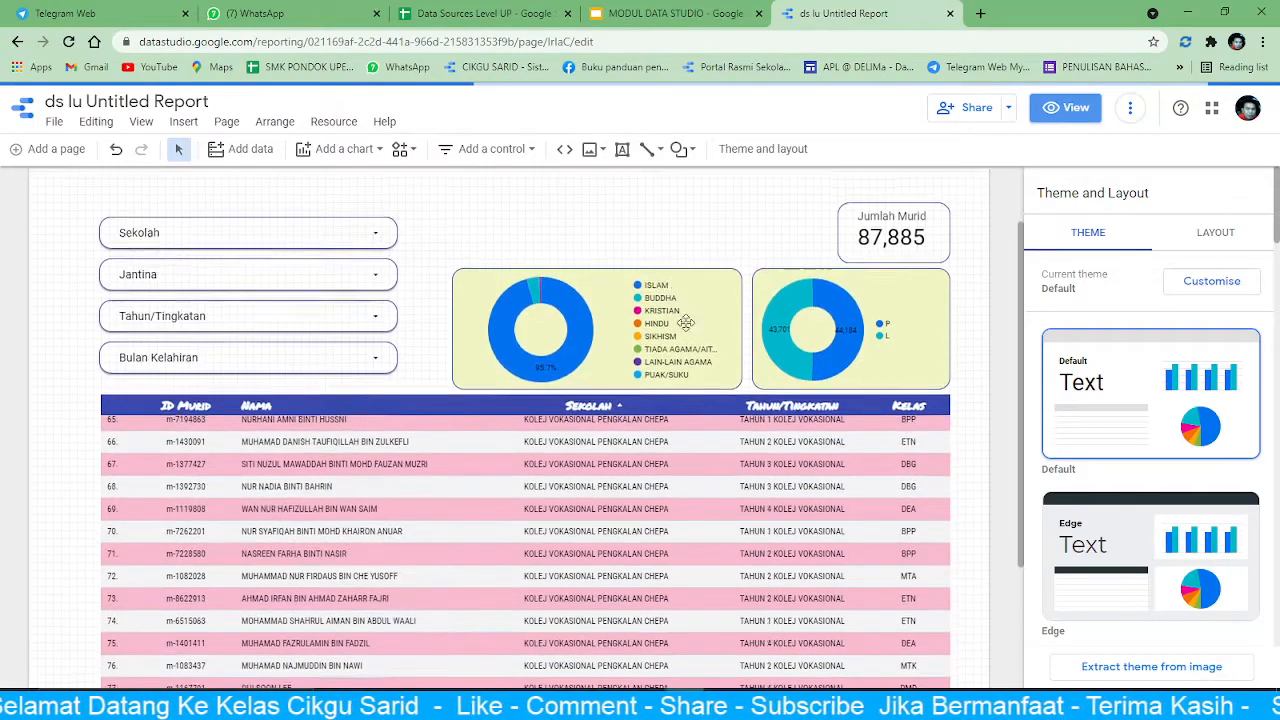
left_click(522, 386)
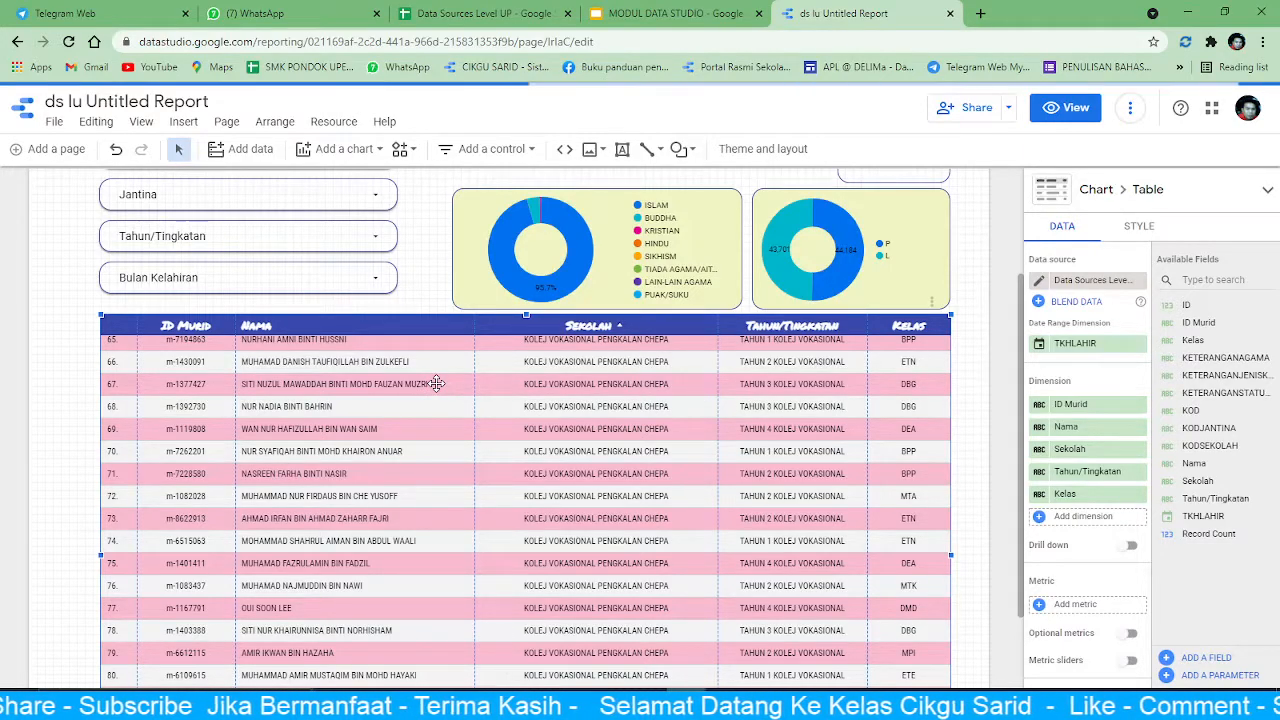
scroll(821, 376, "up", 2)
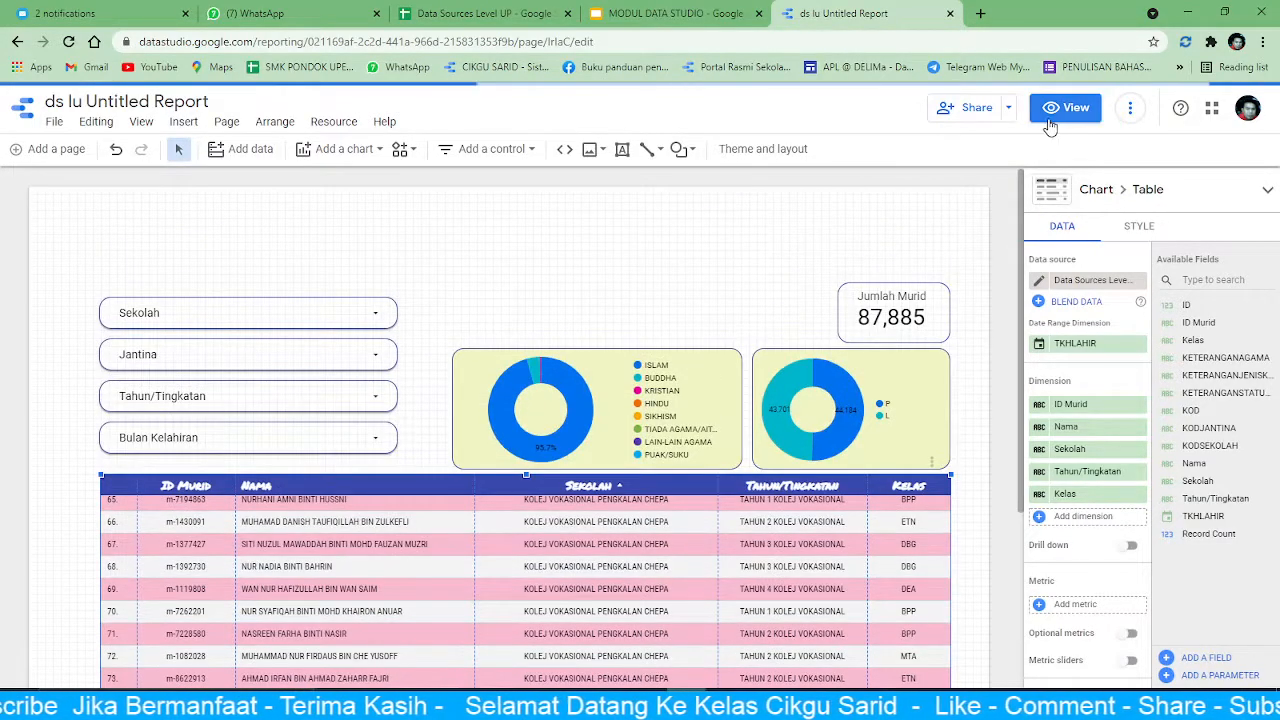
- Duplicate the Jumlah Murid scorecard and place the copy directly to the left of the original, aligned above the charts
left_click(873, 308)
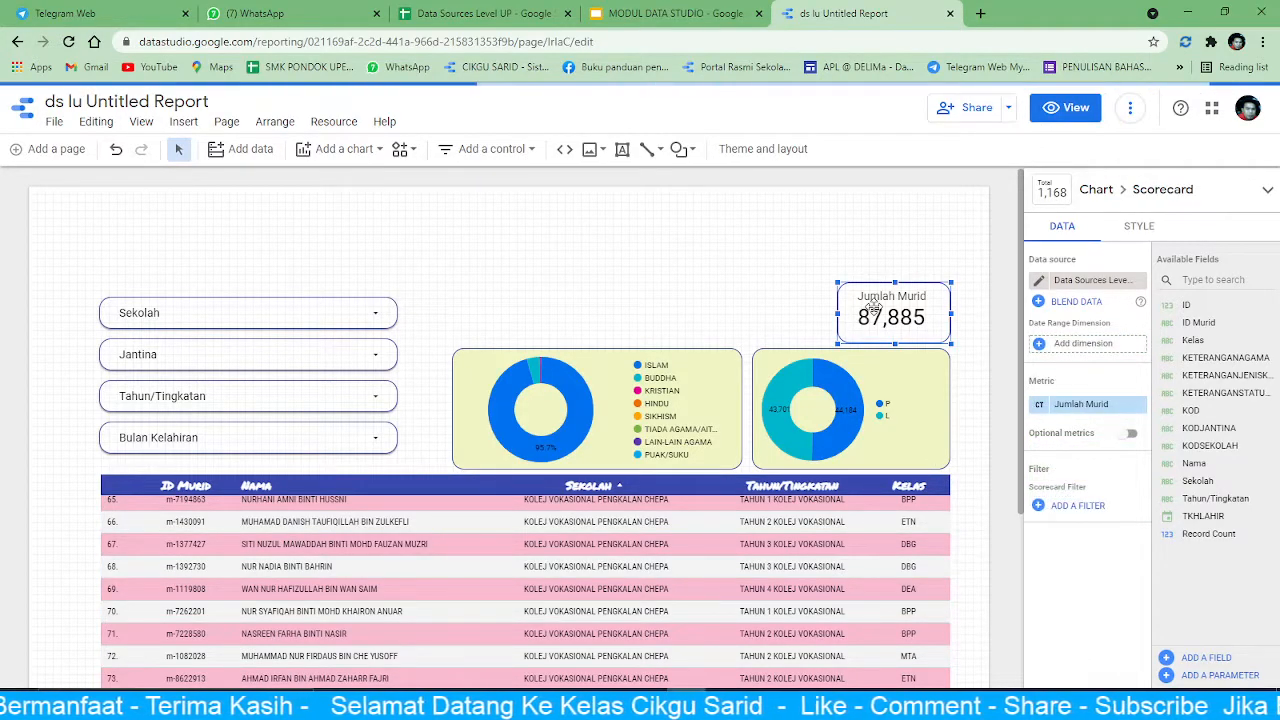
key("ctrl+d")
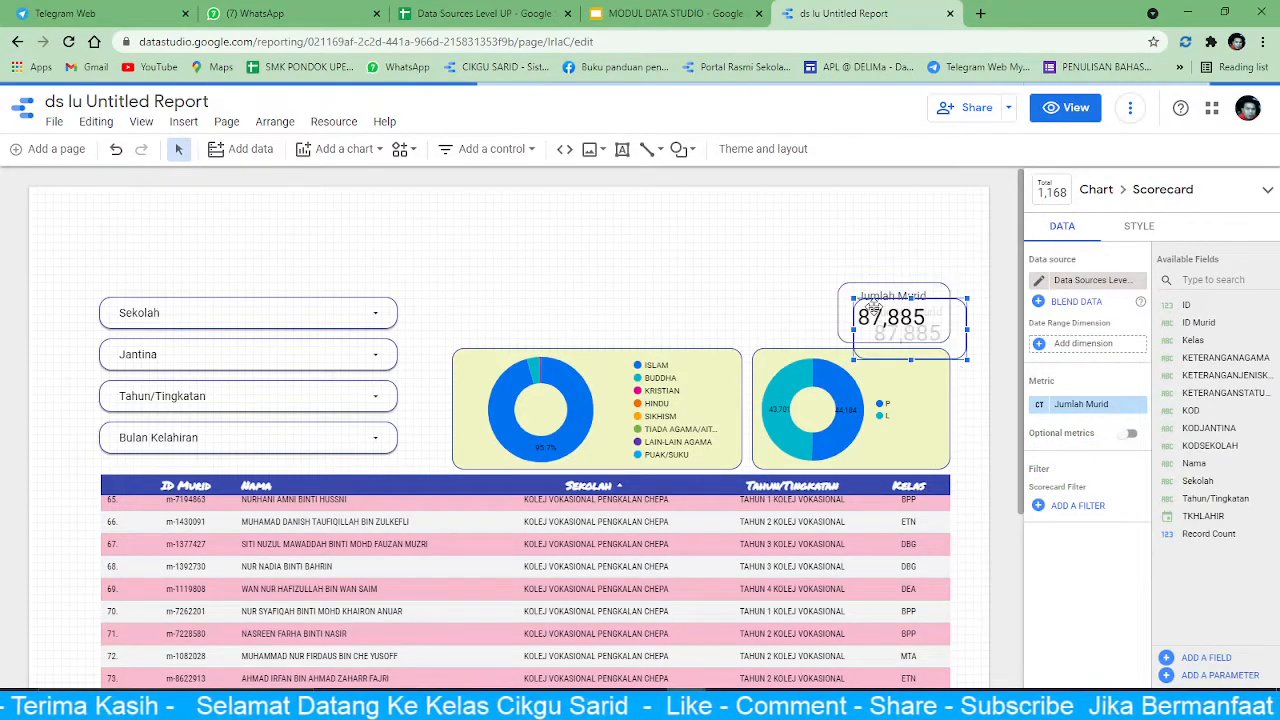
left_click_drag(893, 318, 757, 298)
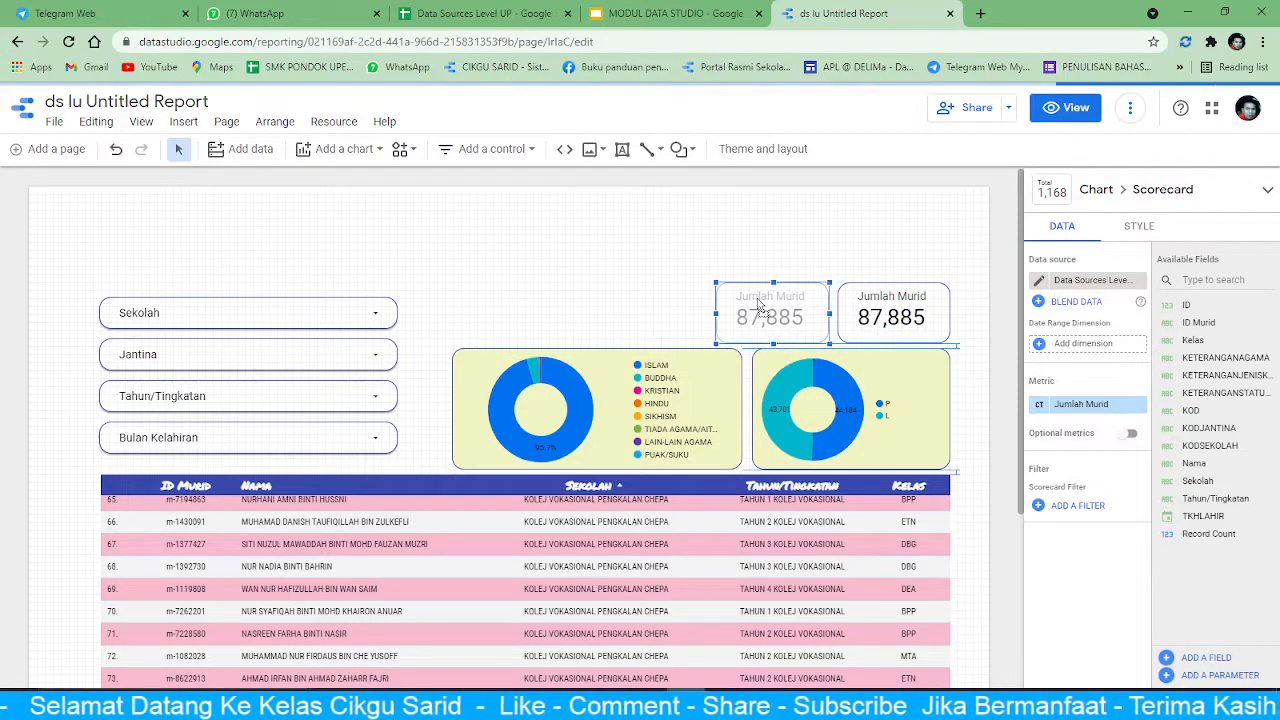
- Replace the copied scorecard's metric with the Sekolah field, keeping its data source
left_click(1088, 280)
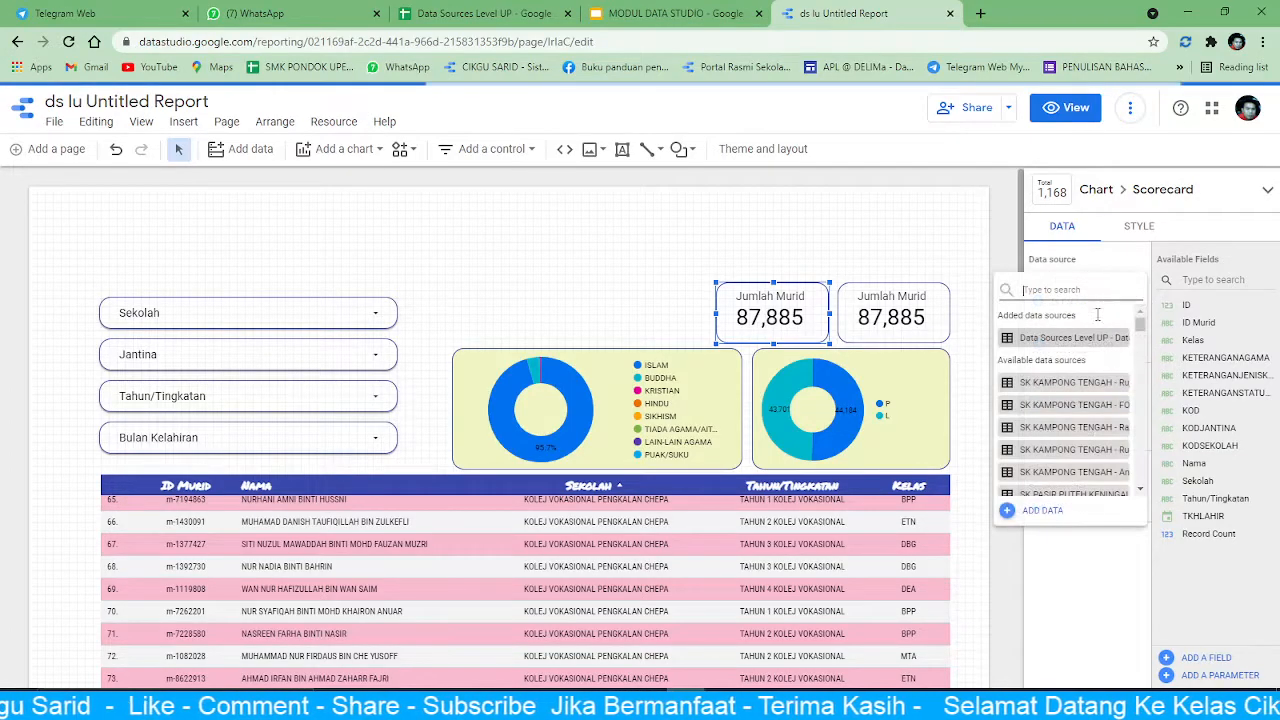
left_click(1033, 262)
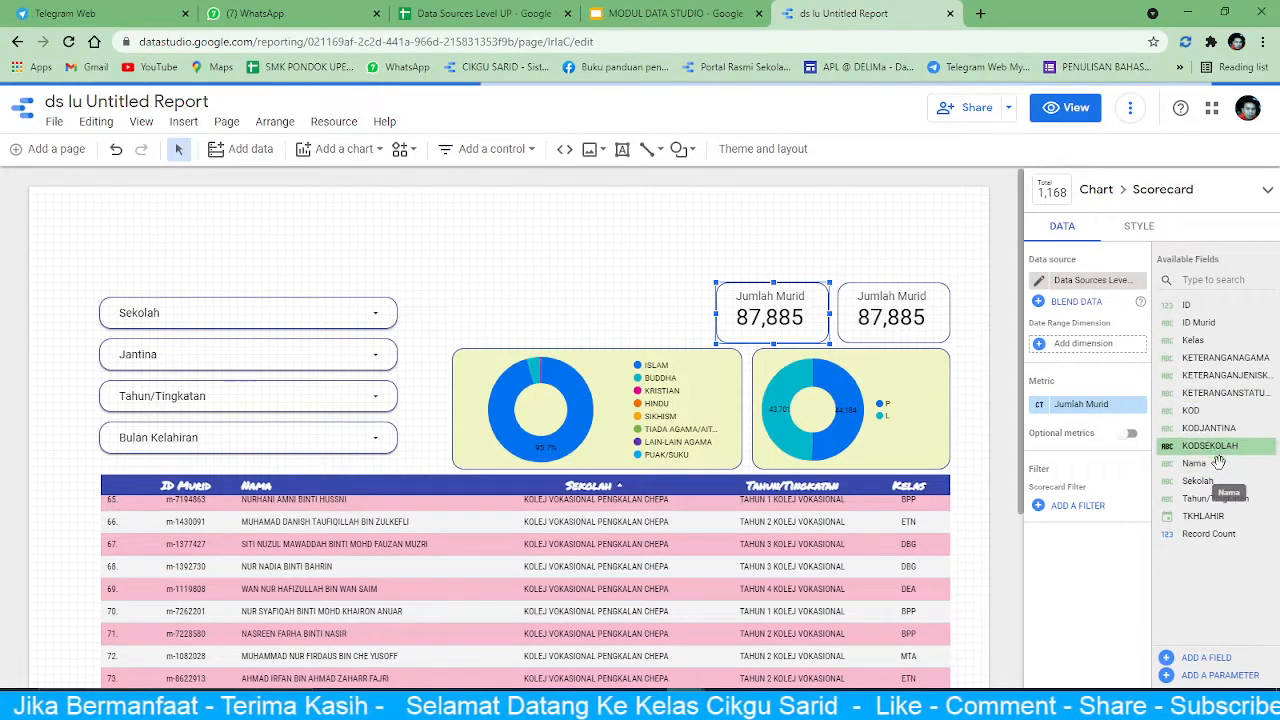
left_click_drag(1205, 481, 1081, 414)
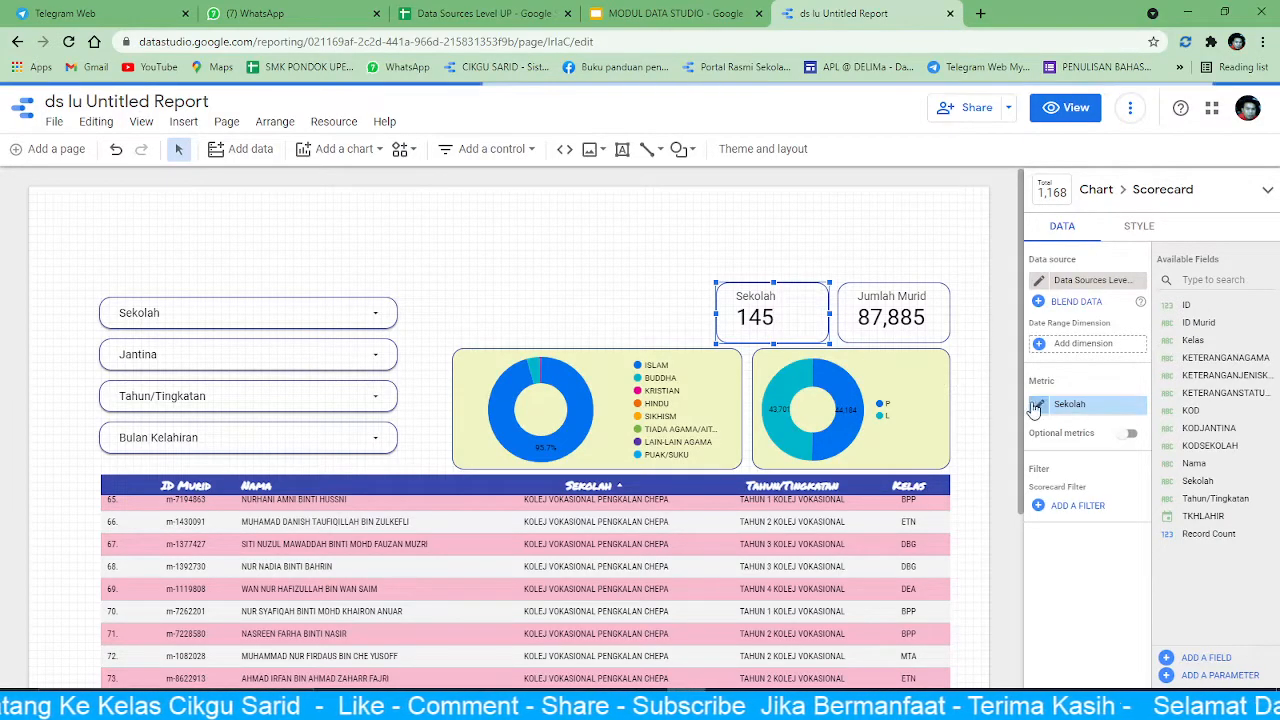
- Try Count as the aggregation of the Sekolah scorecard metric
left_click(1040, 405)
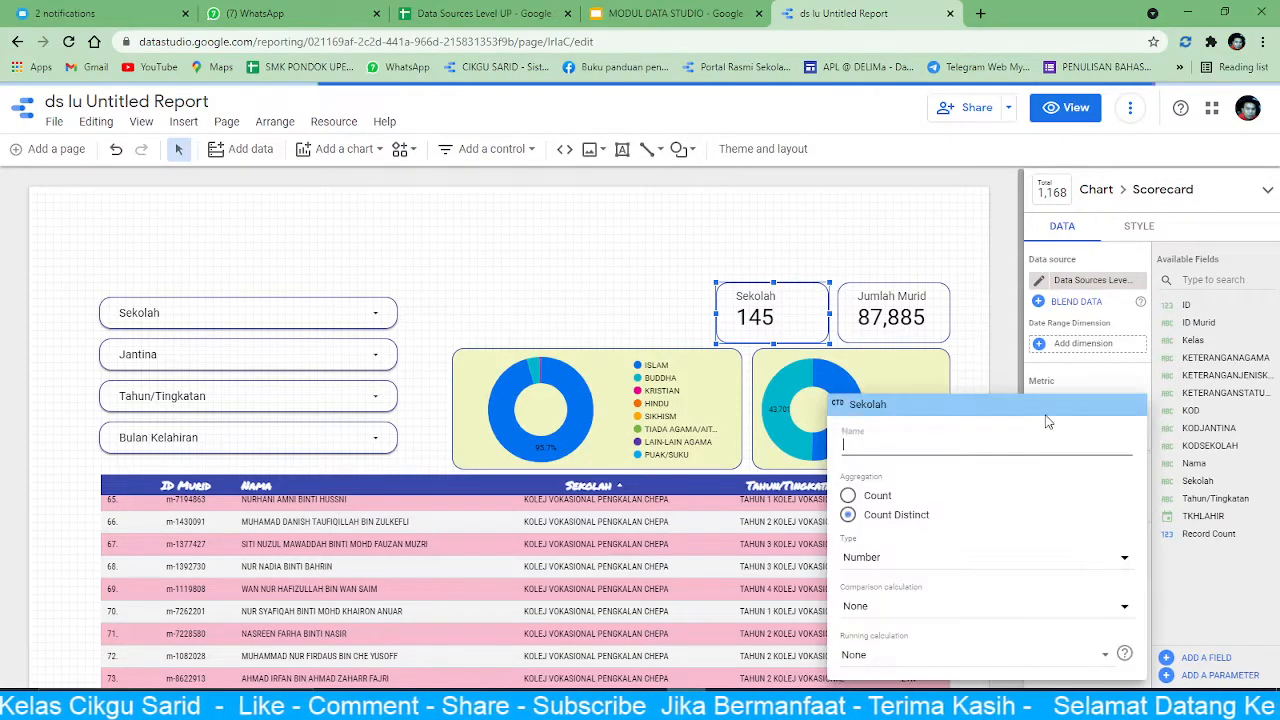
left_click(848, 496)
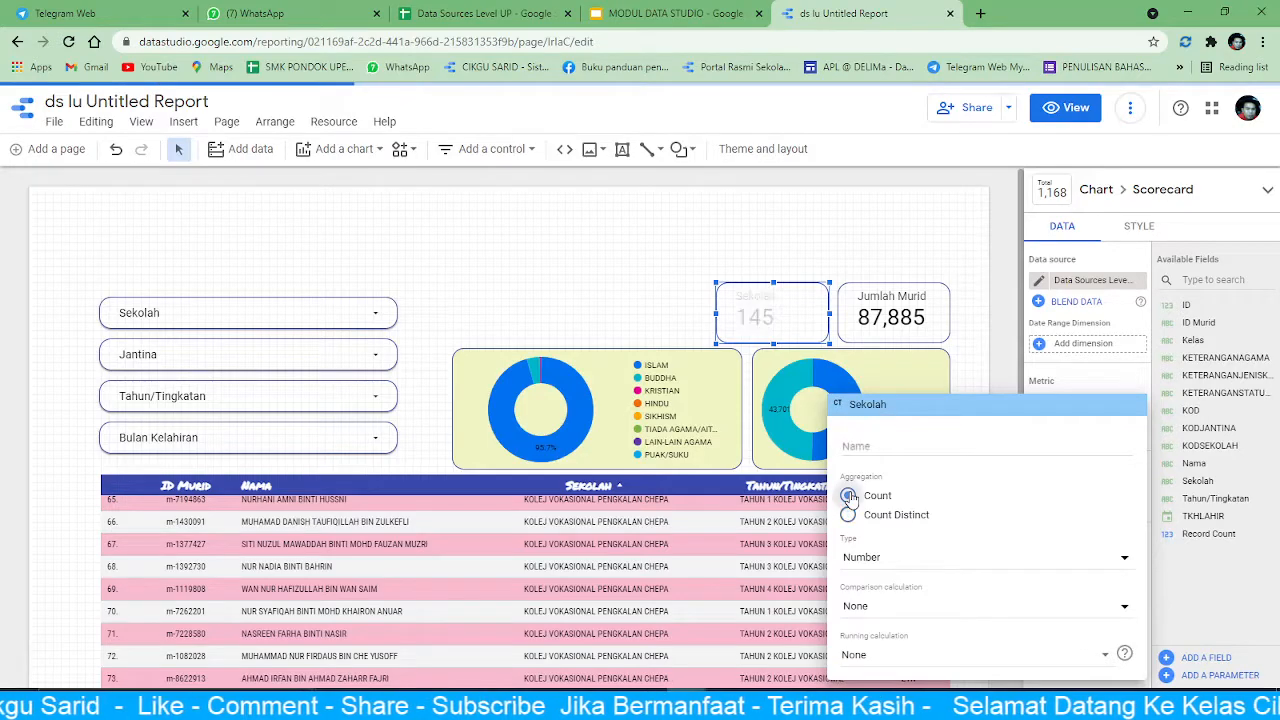
left_click(986, 318)
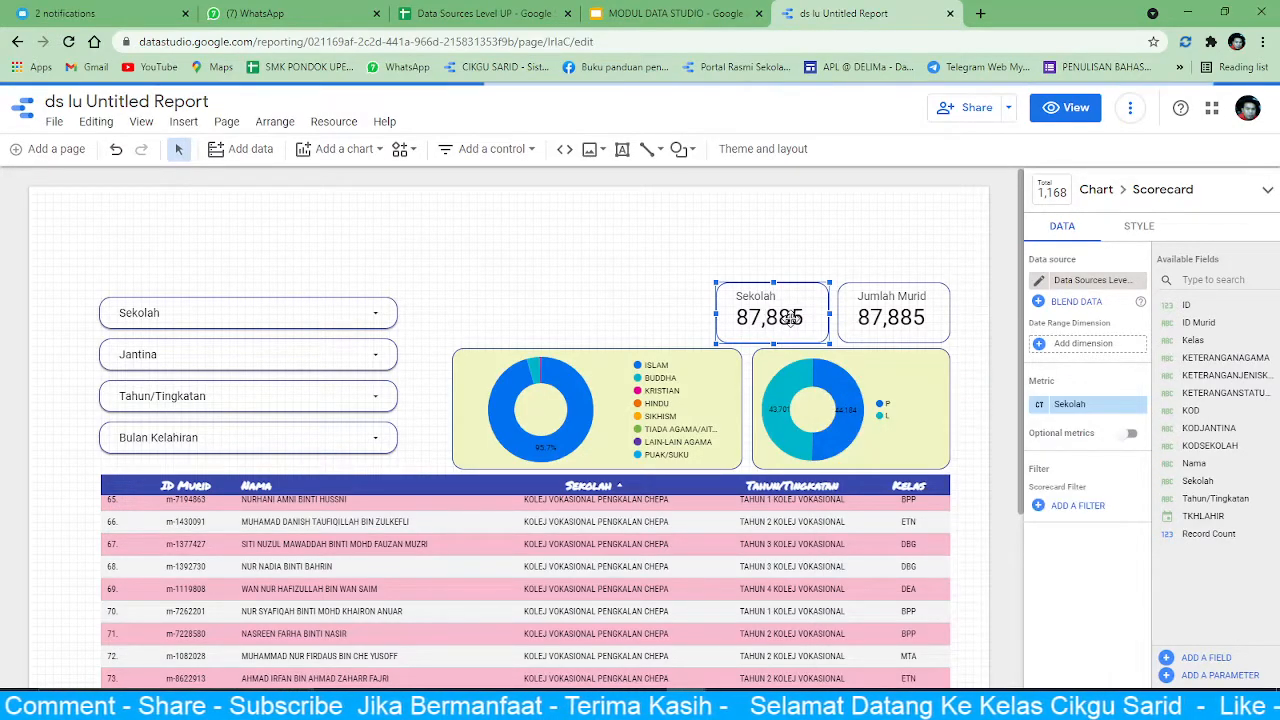
- Set the Sekolah scorecard metric's aggregation back to Count Distinct and switch the report to view mode
left_click(1039, 405)
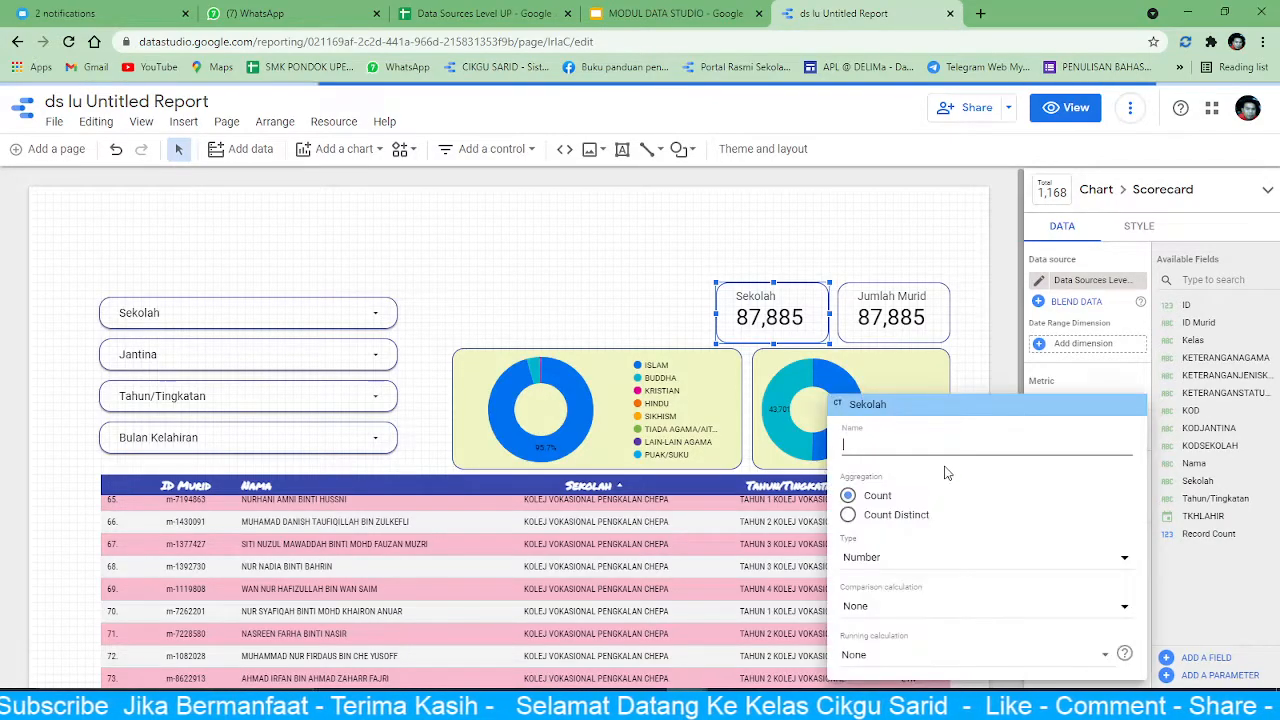
left_click(848, 515)
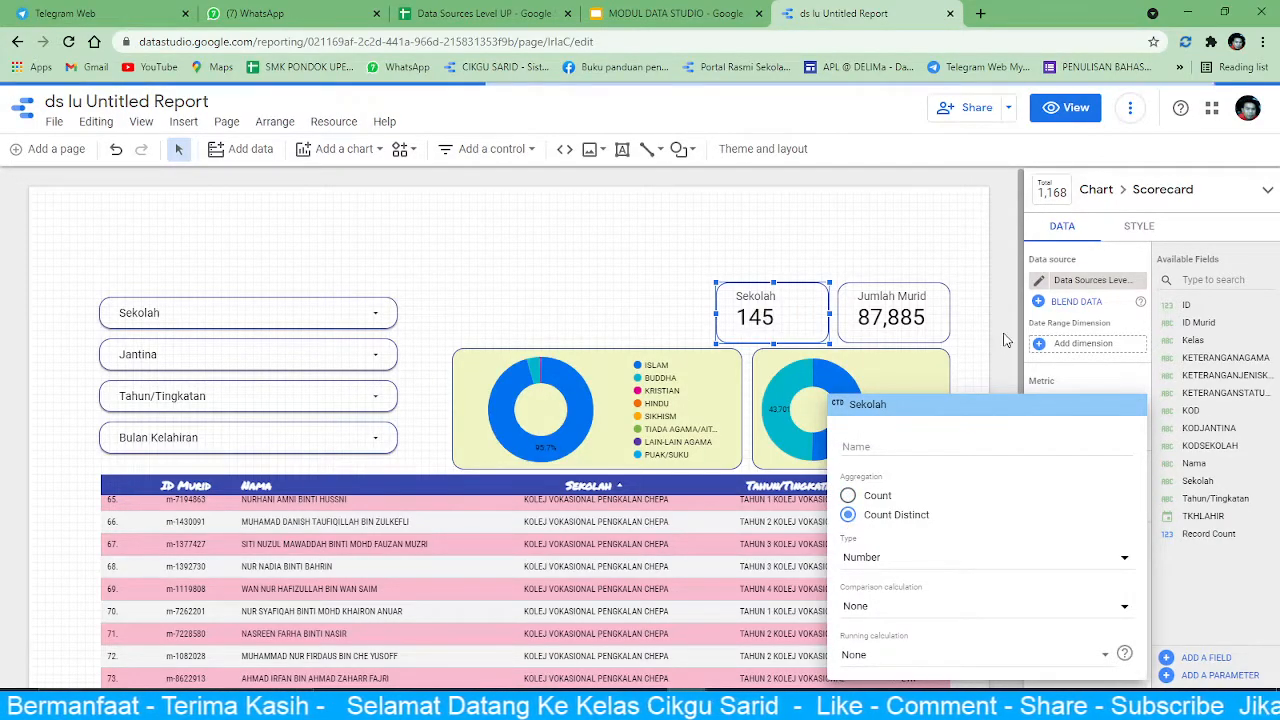
left_click(784, 309)
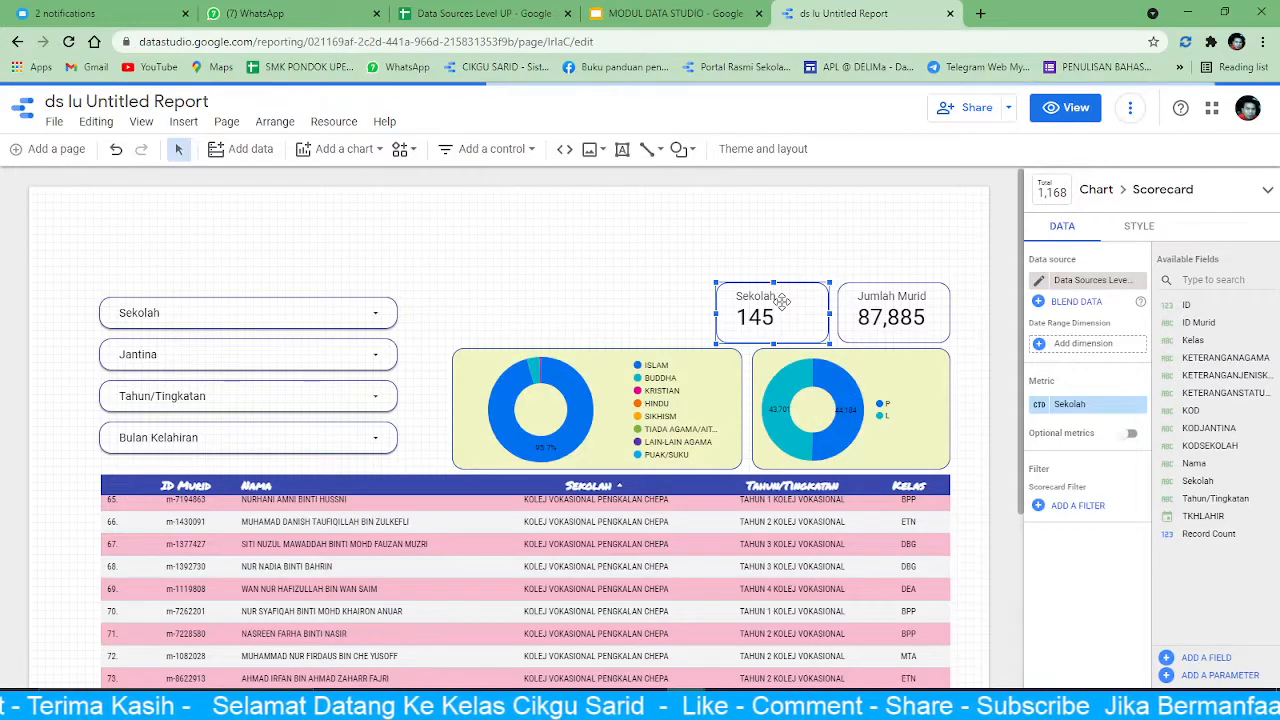
left_click(1060, 112)
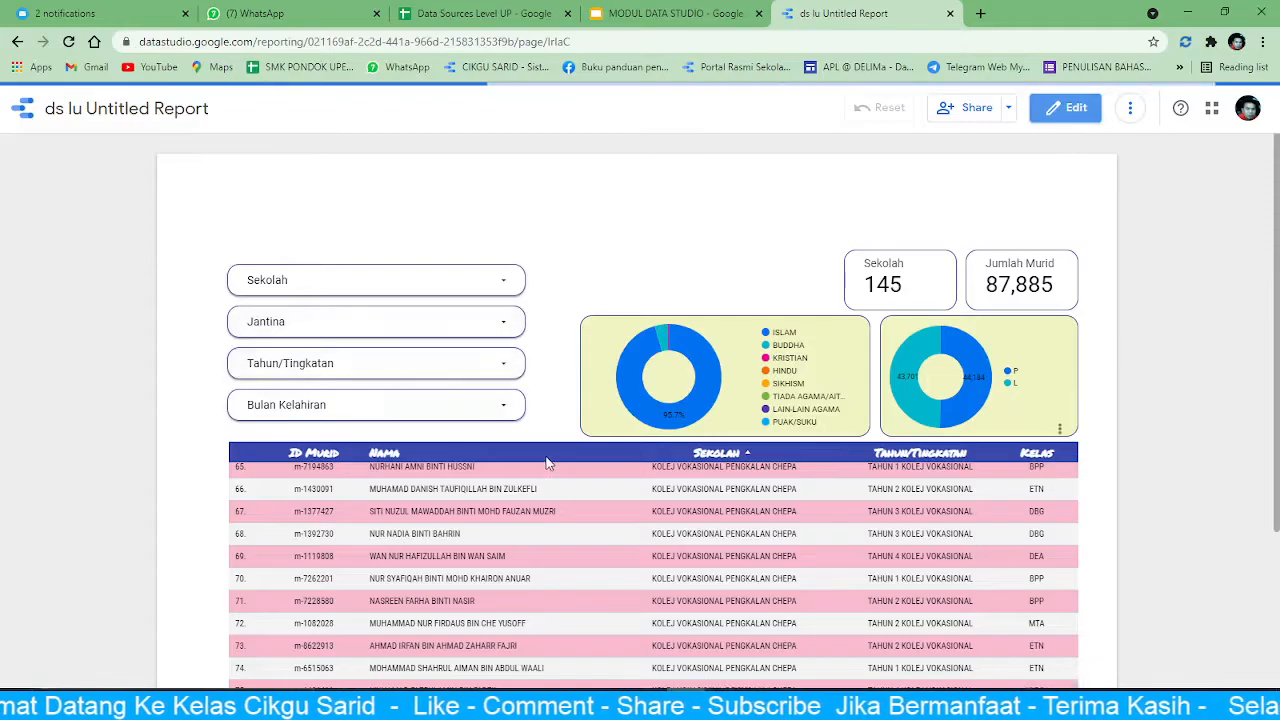
- Look through the student table's Sekolah column for the rows of a different school
scroll(1050, 480, "down", 3)
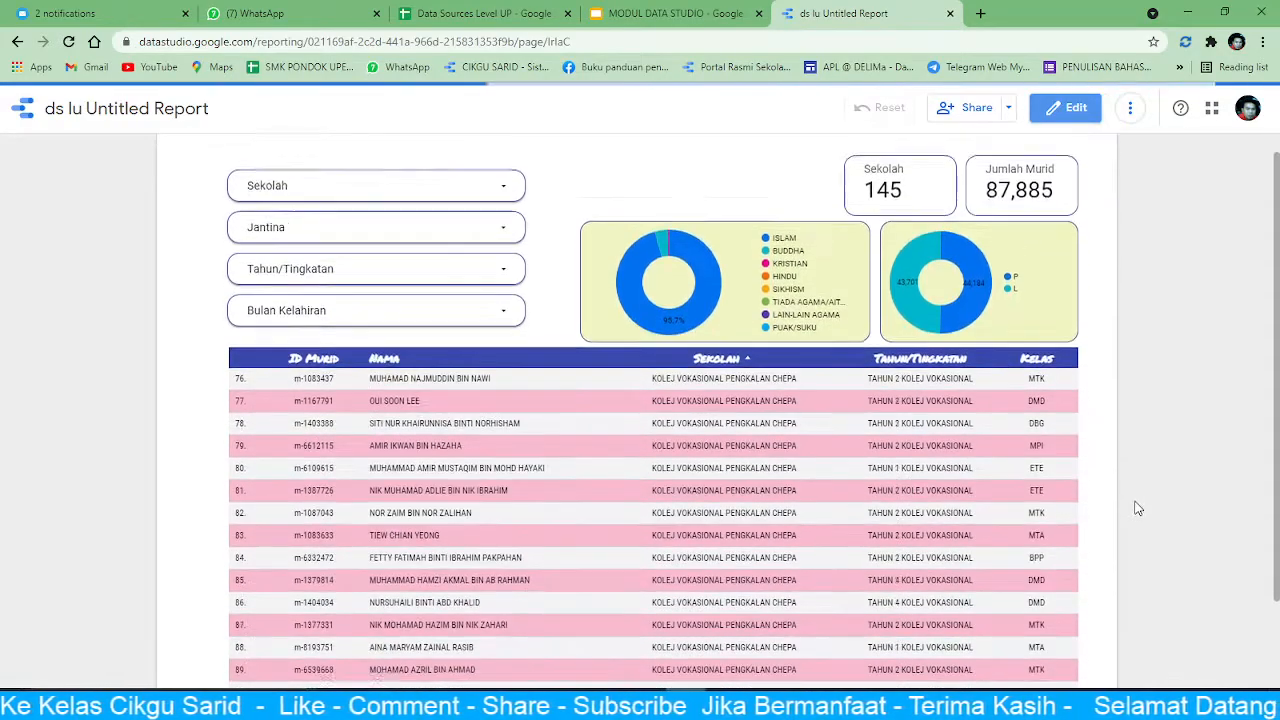
scroll(1137, 505, "down", 3)
scroll(841, 488, "down", 10)
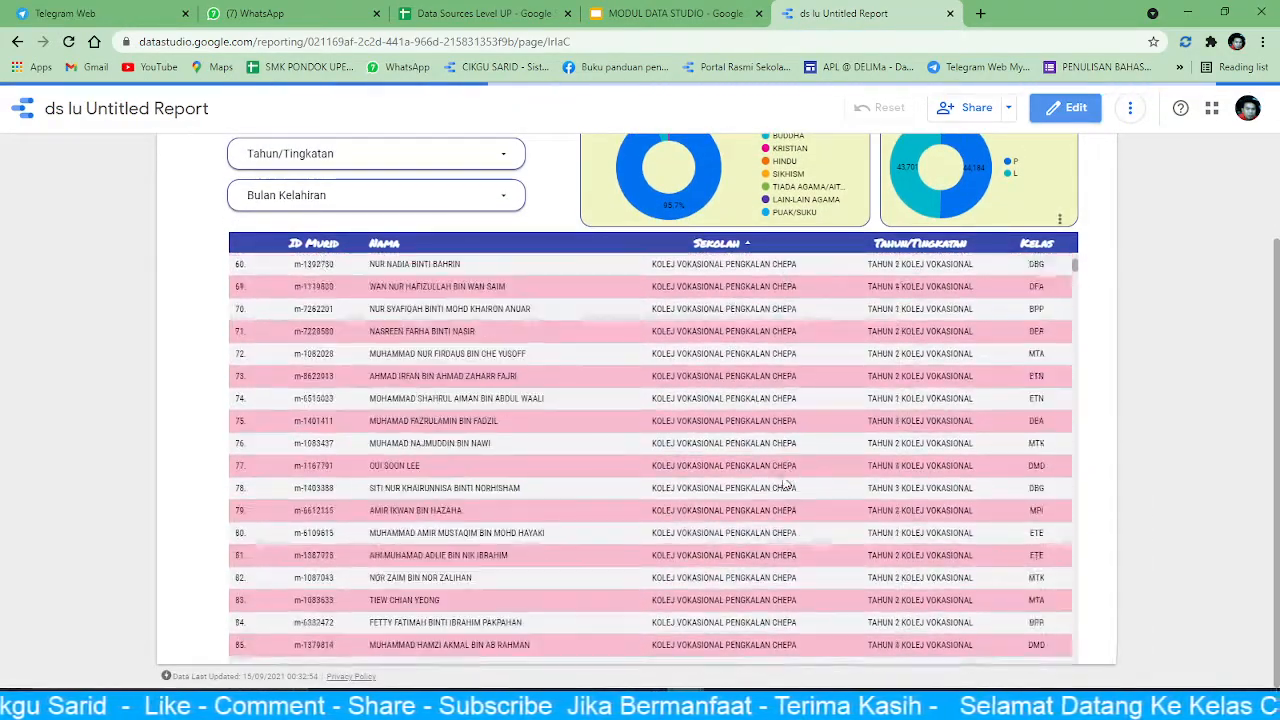
scroll(781, 490, "down", 15)
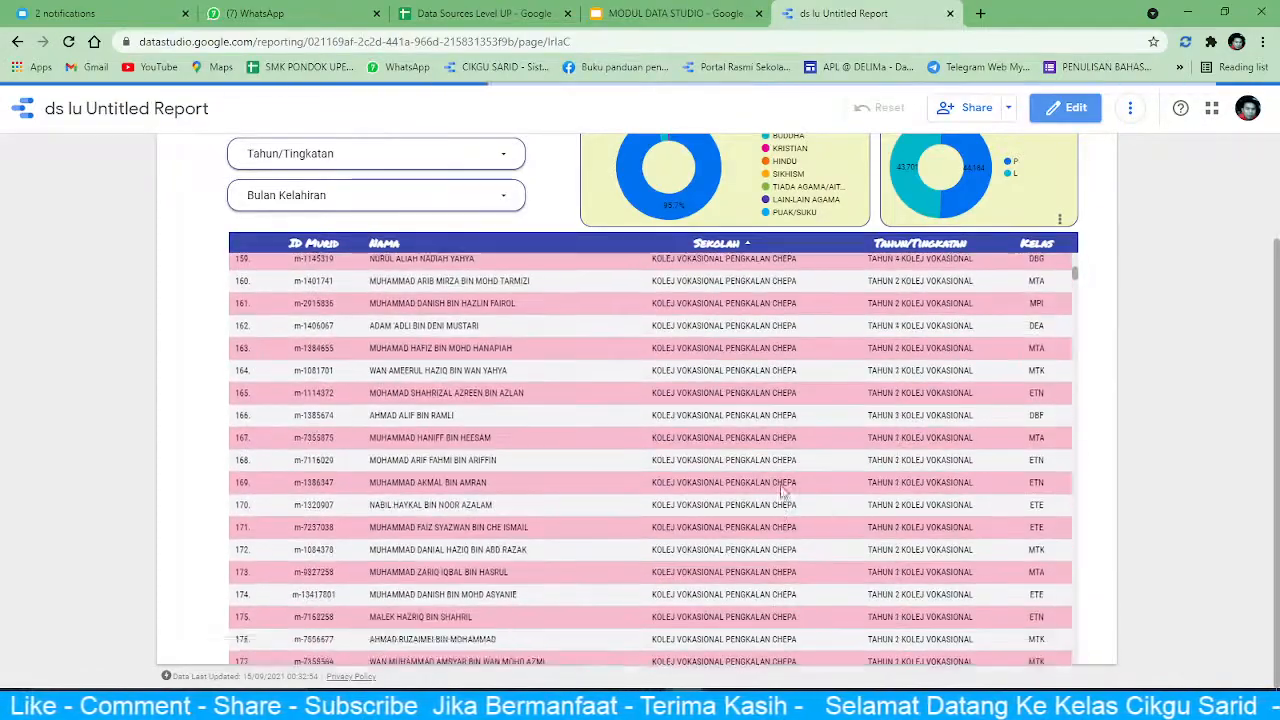
scroll(783, 492, "down", 12)
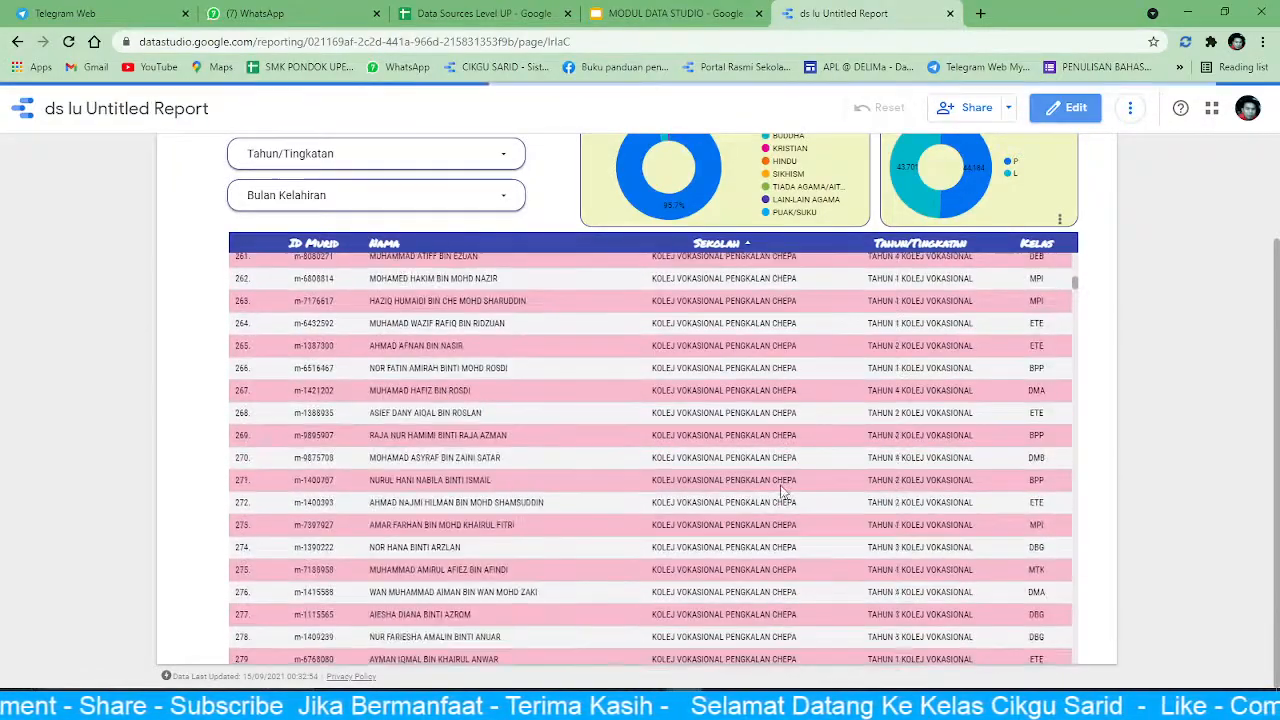
scroll(754, 522, "down", 8)
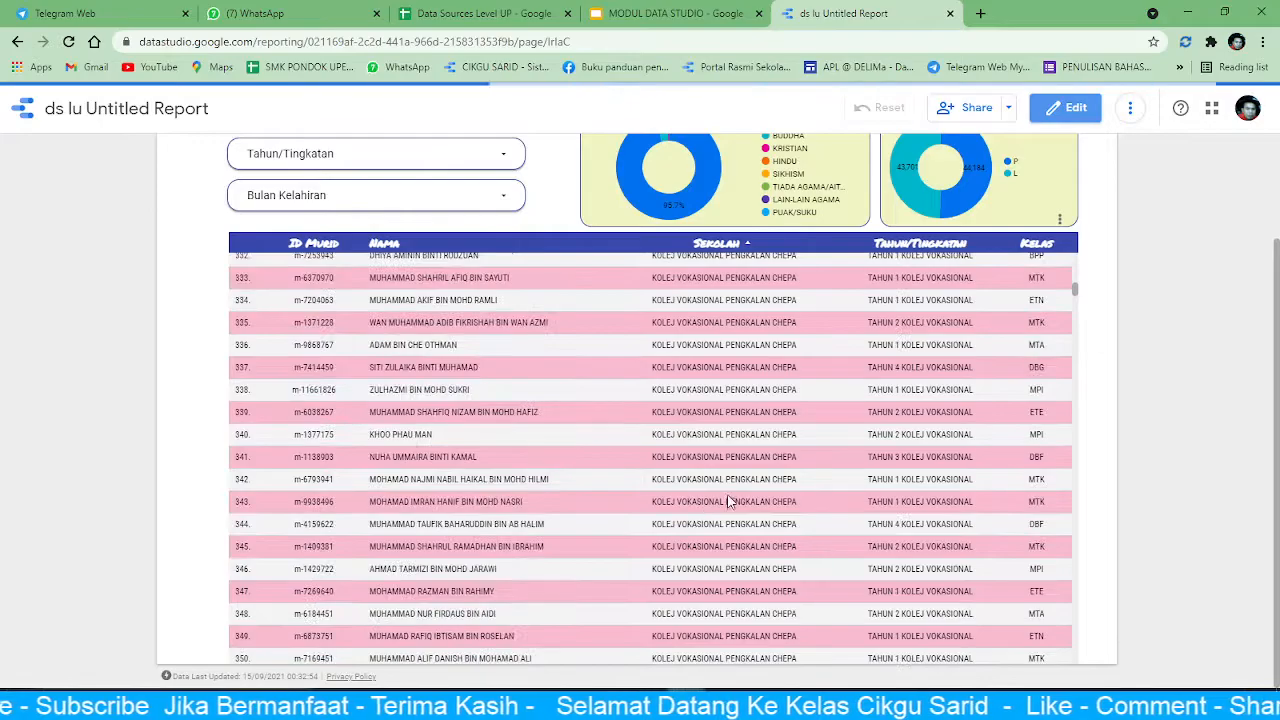
scroll(737, 482, "down", 12)
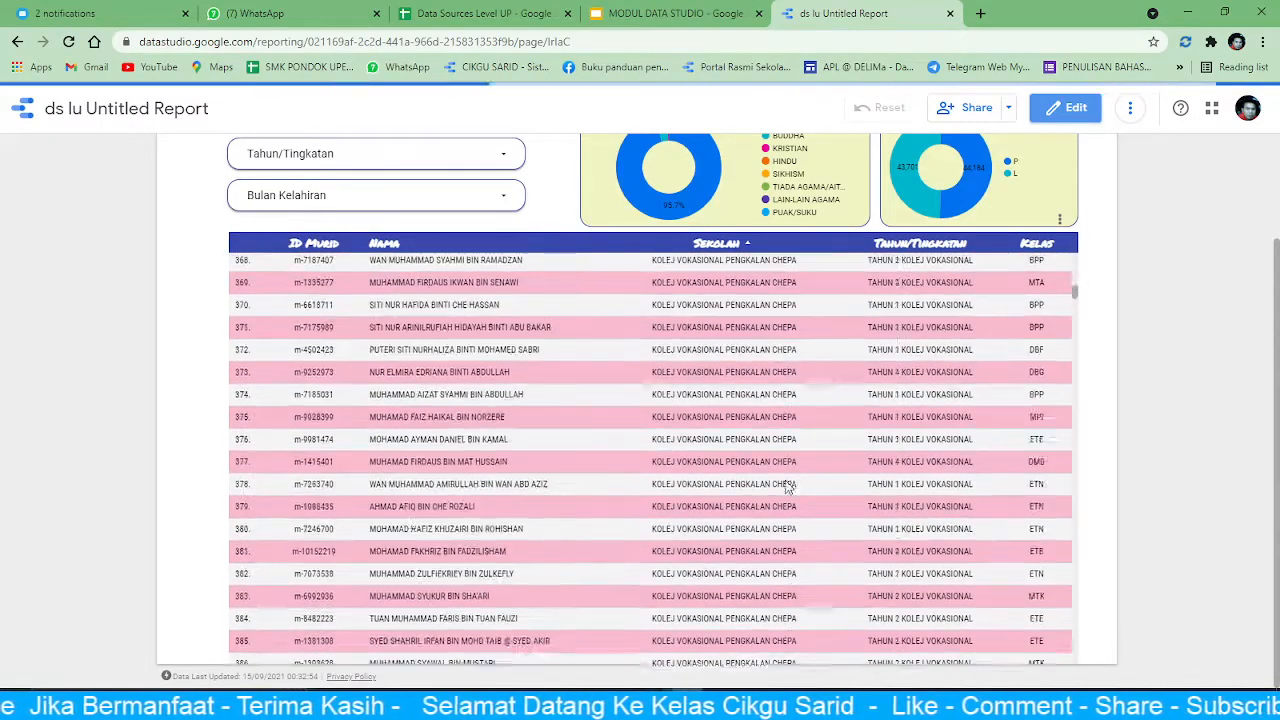
scroll(787, 485, "down", 14)
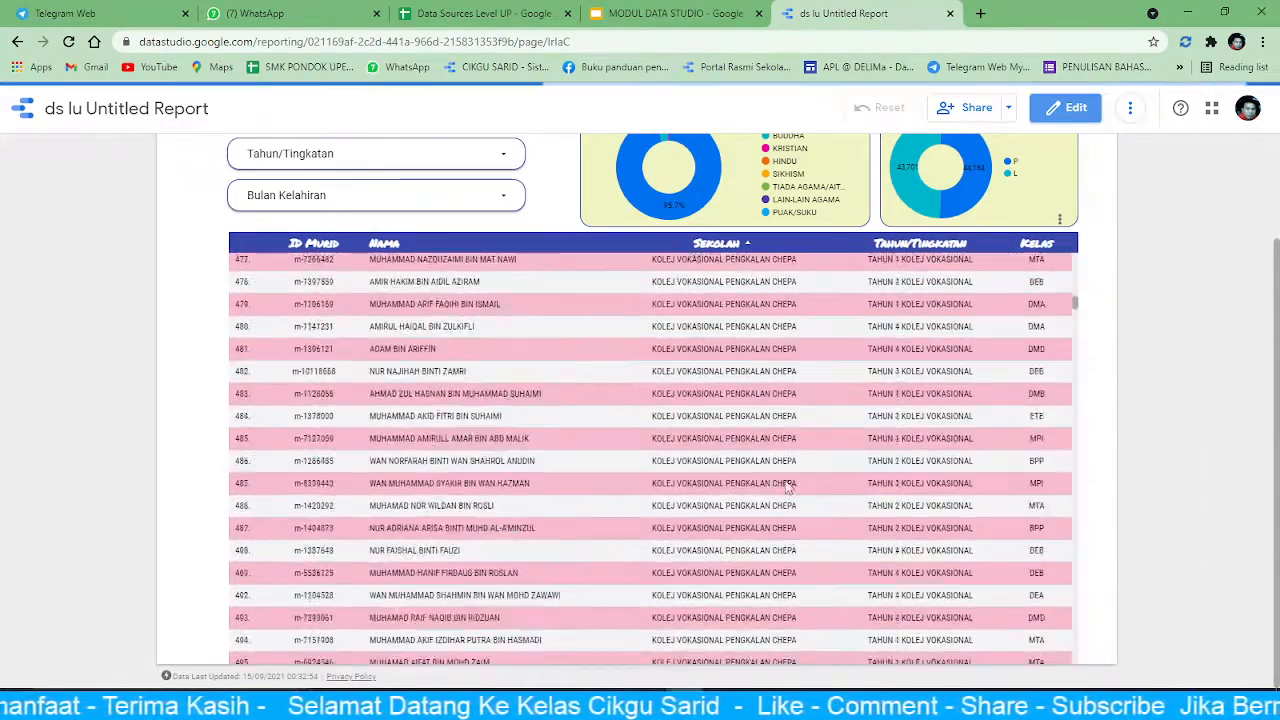
left_click_drag(1075, 307, 1050, 377)
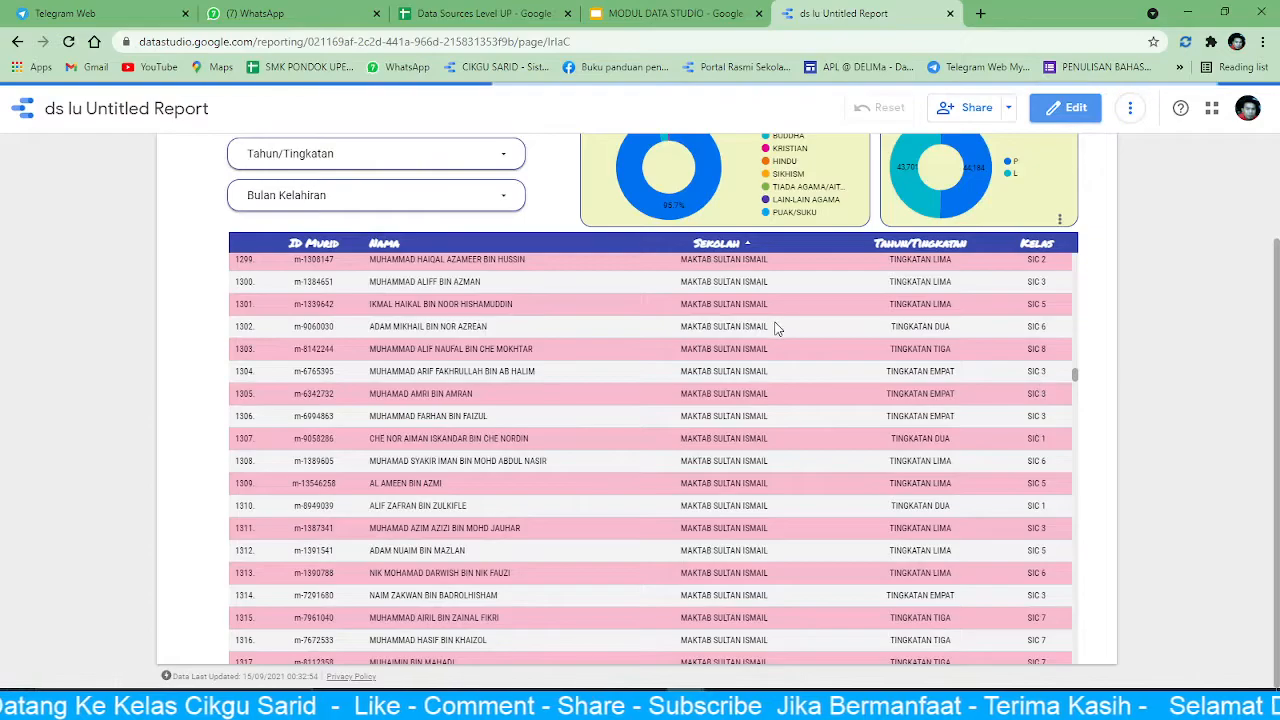
- Copy the school name MAKTAB SULTAN ISMAIL from the table, return to edit mode and create a table filter with that name
left_click_drag(770, 326, 707, 333)
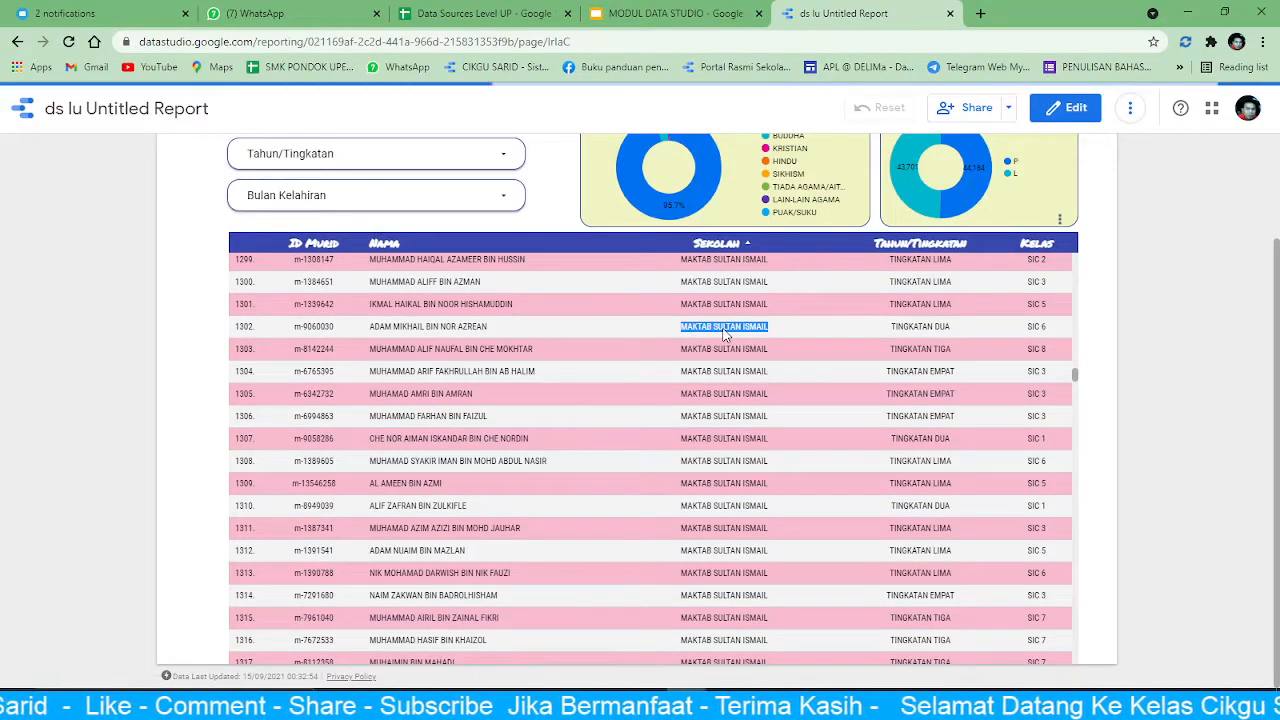
scroll(938, 316, "up", 8)
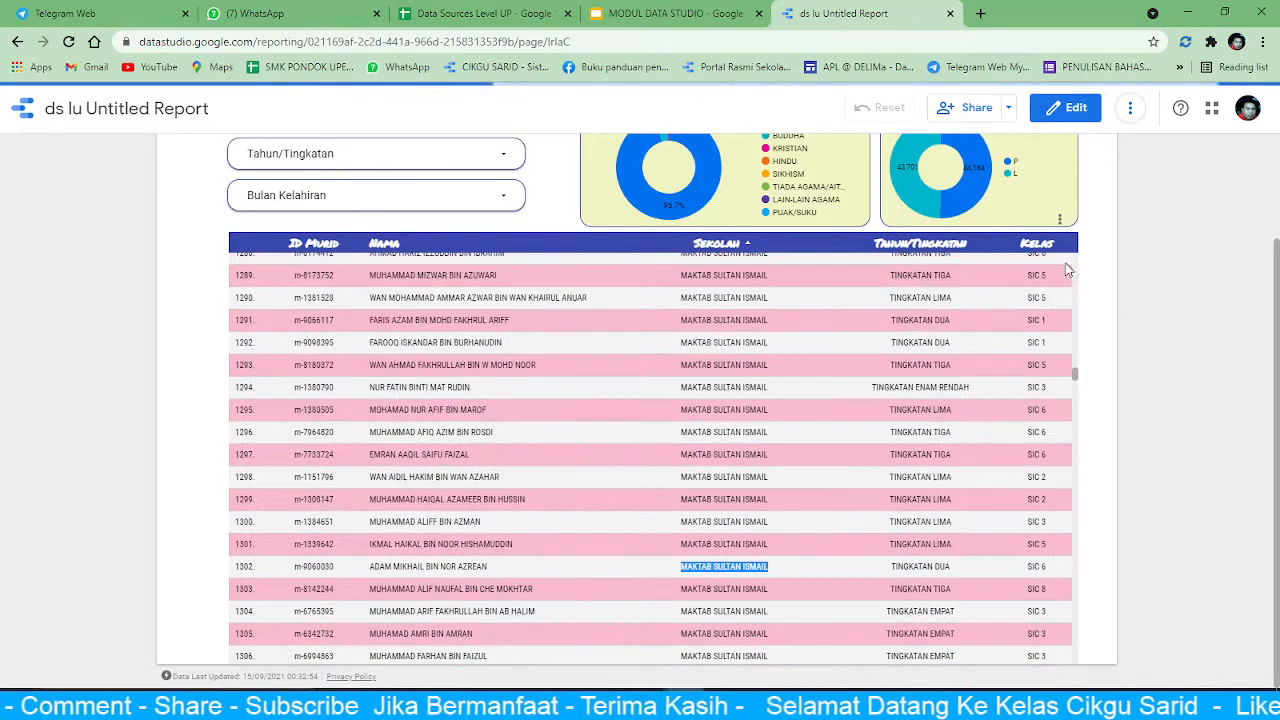
scroll(1094, 180, "up", 3)
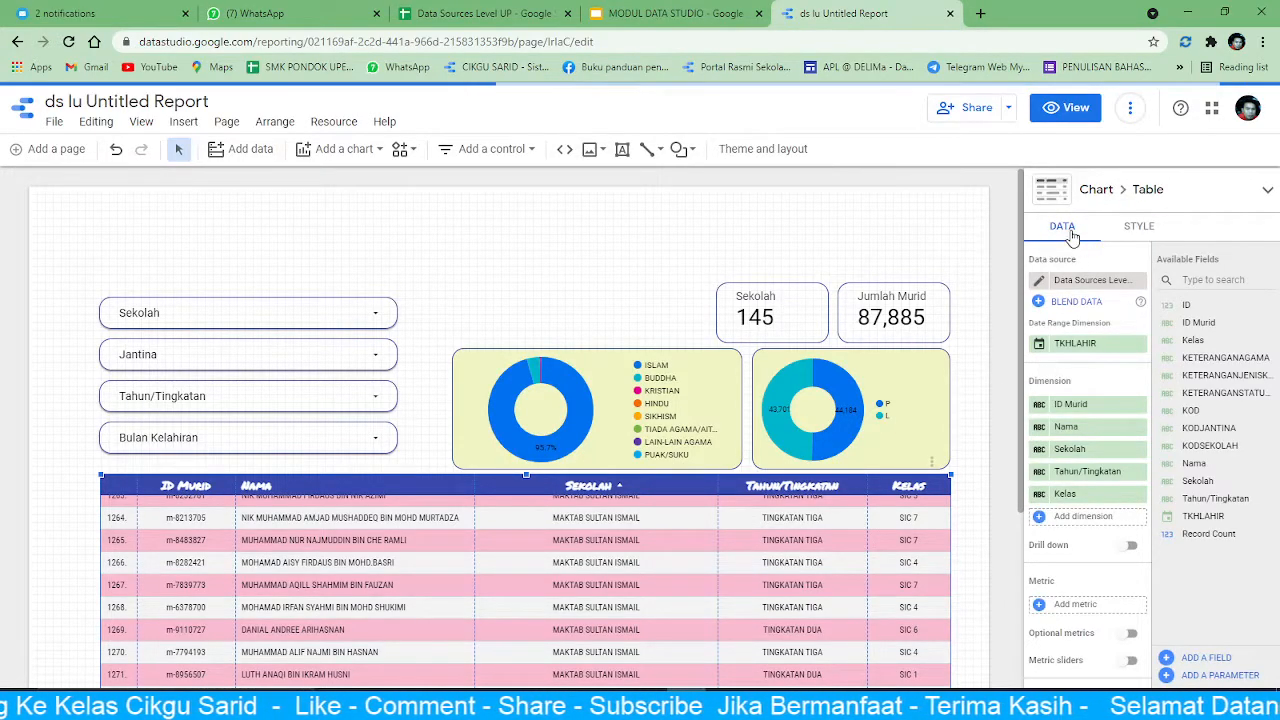
scroll(1086, 591, "down", 5)
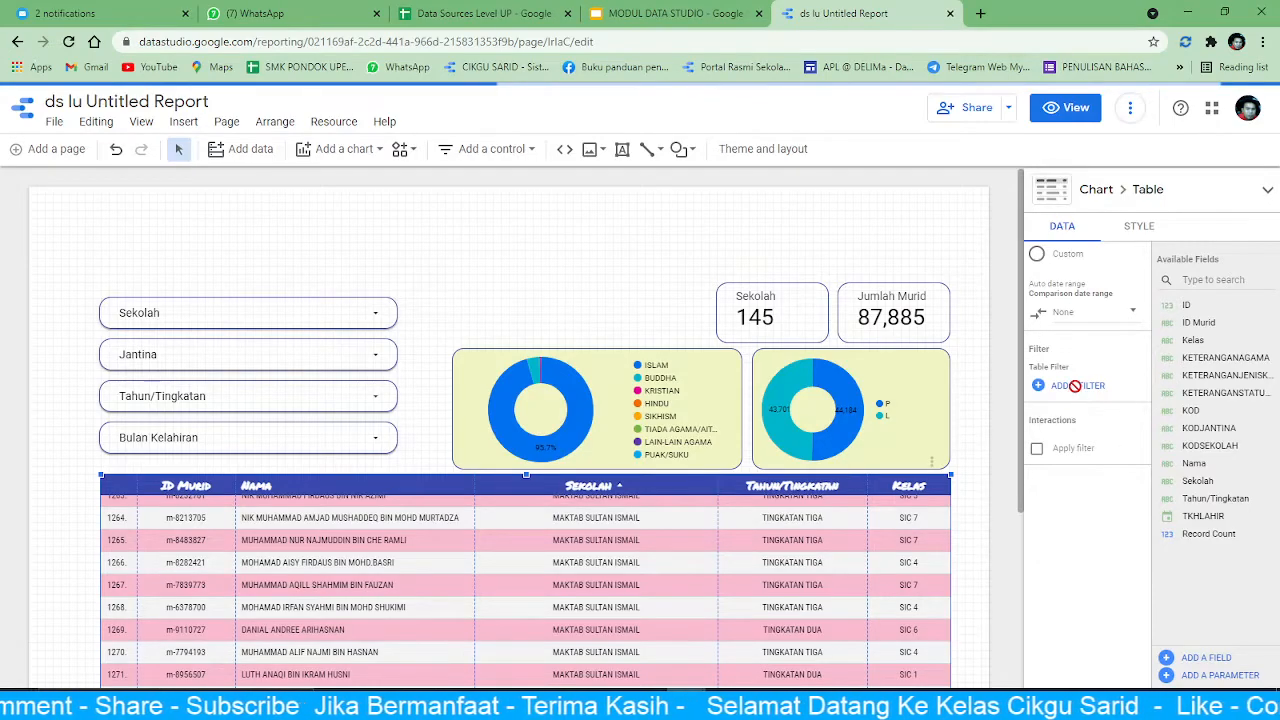
left_click(1077, 388)
left_click(78, 428)
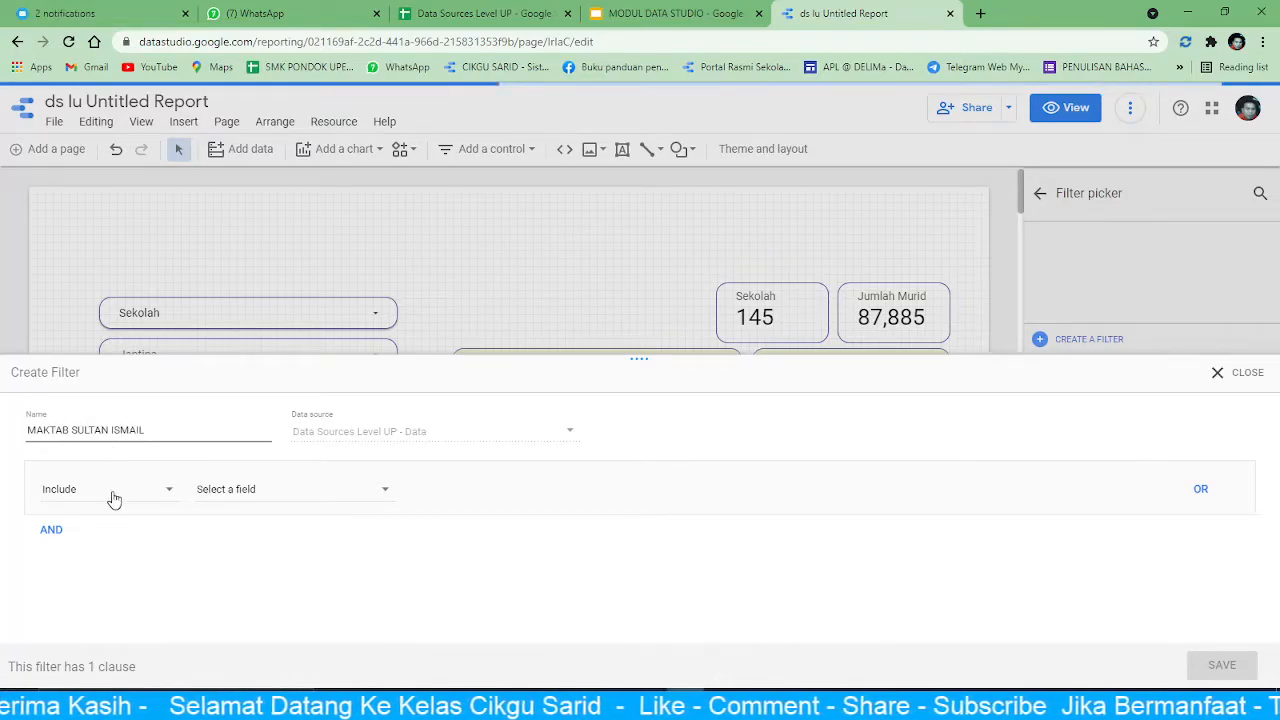
- Set the filter to include records whose Sekolah contains MAKTAB SULTAN ISMAIL, and save it
left_click(312, 492)
left_click(312, 492)
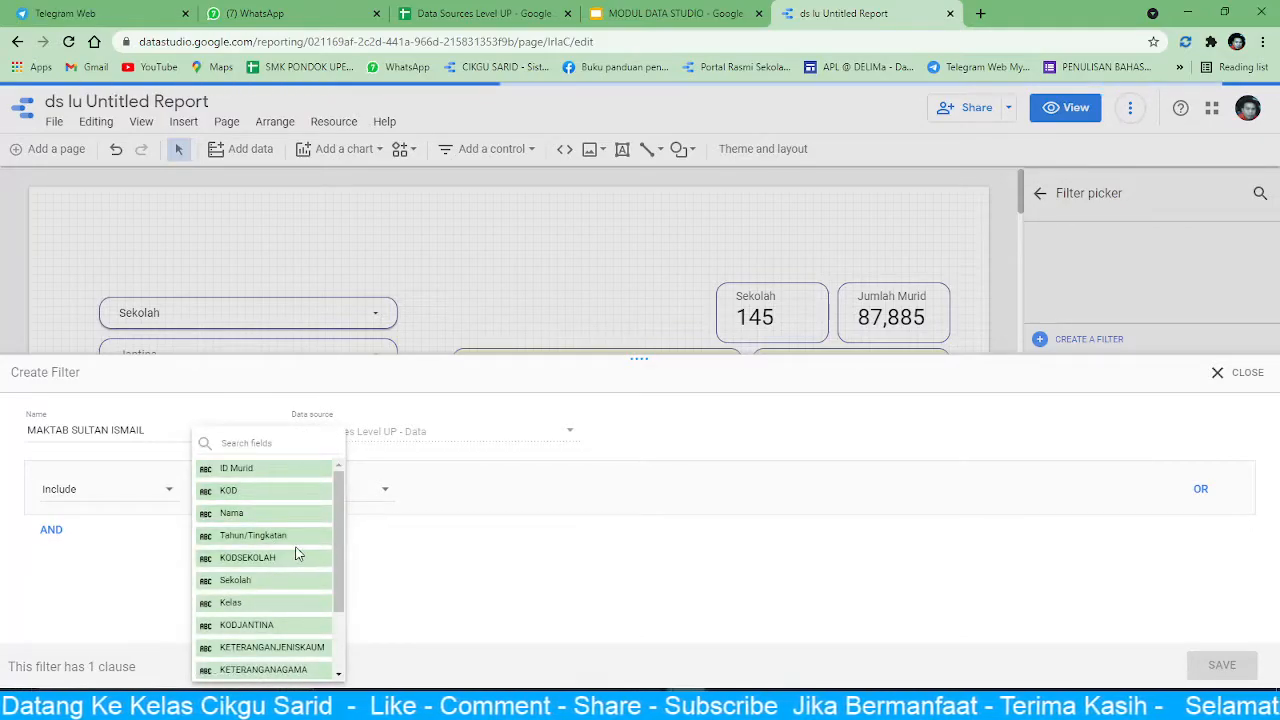
scroll(312, 640, "down", 2)
scroll(282, 590, "up", 3)
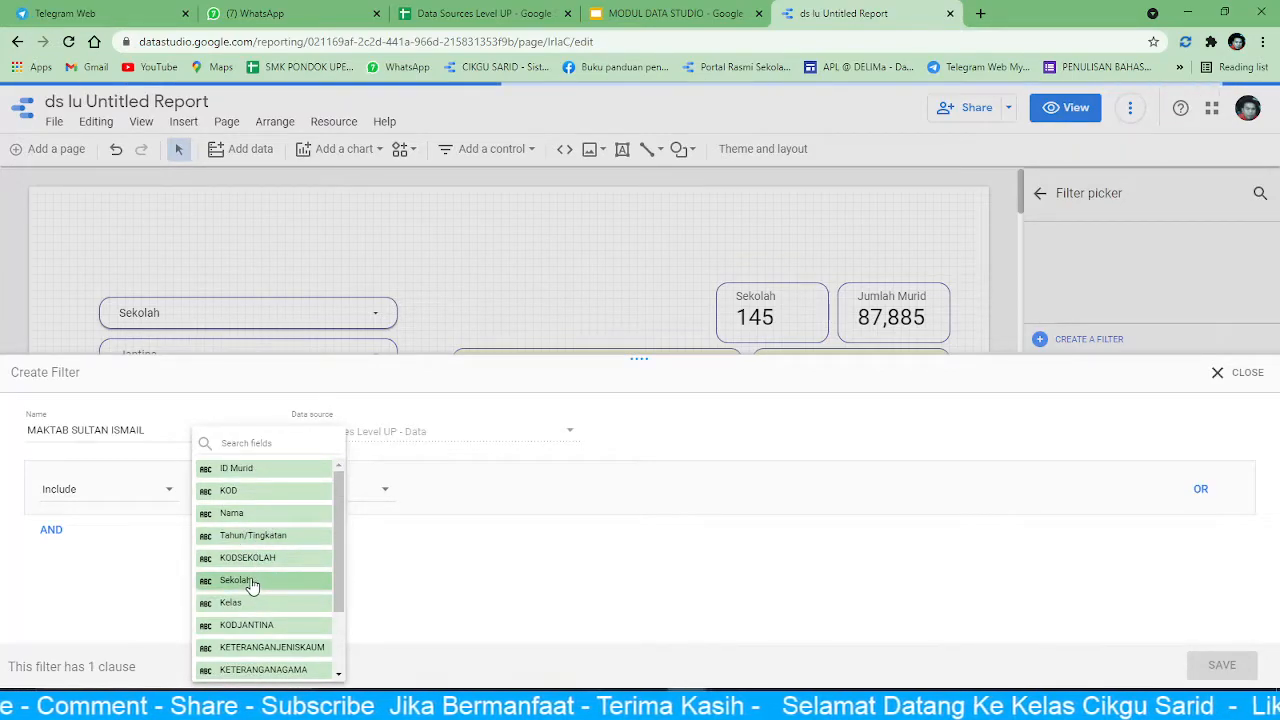
left_click(262, 581)
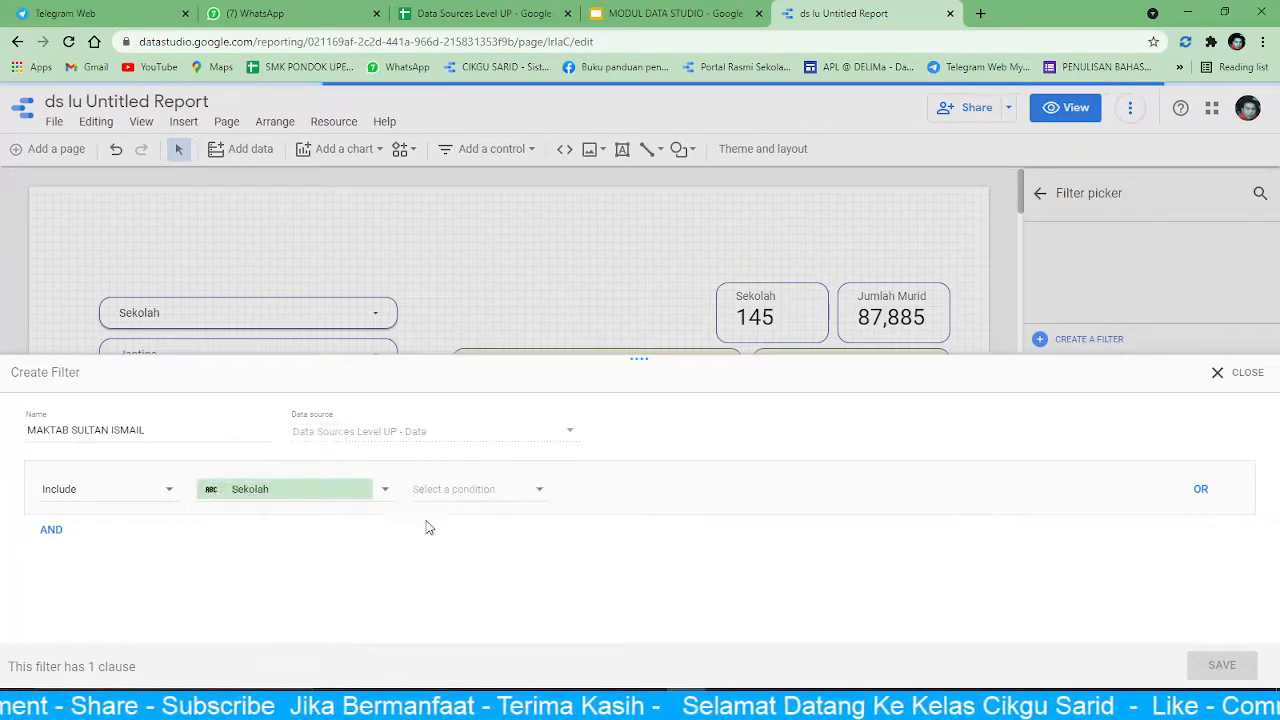
left_click(480, 490)
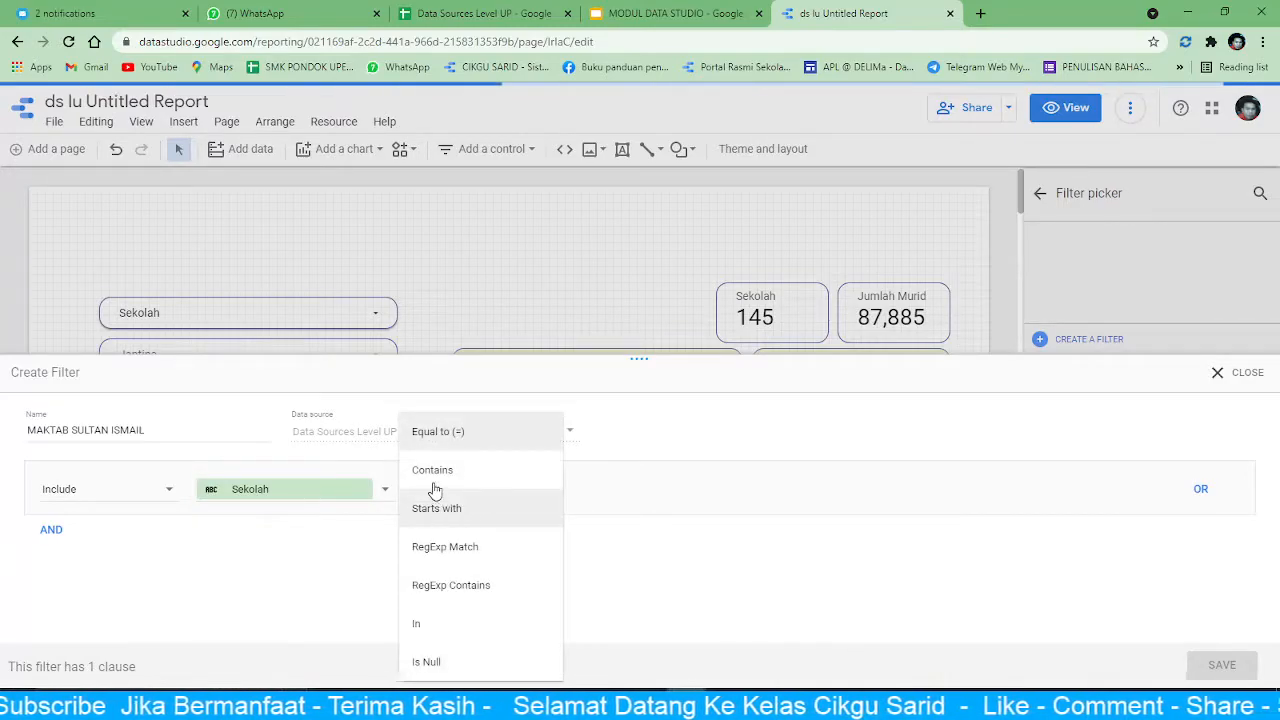
left_click(453, 478)
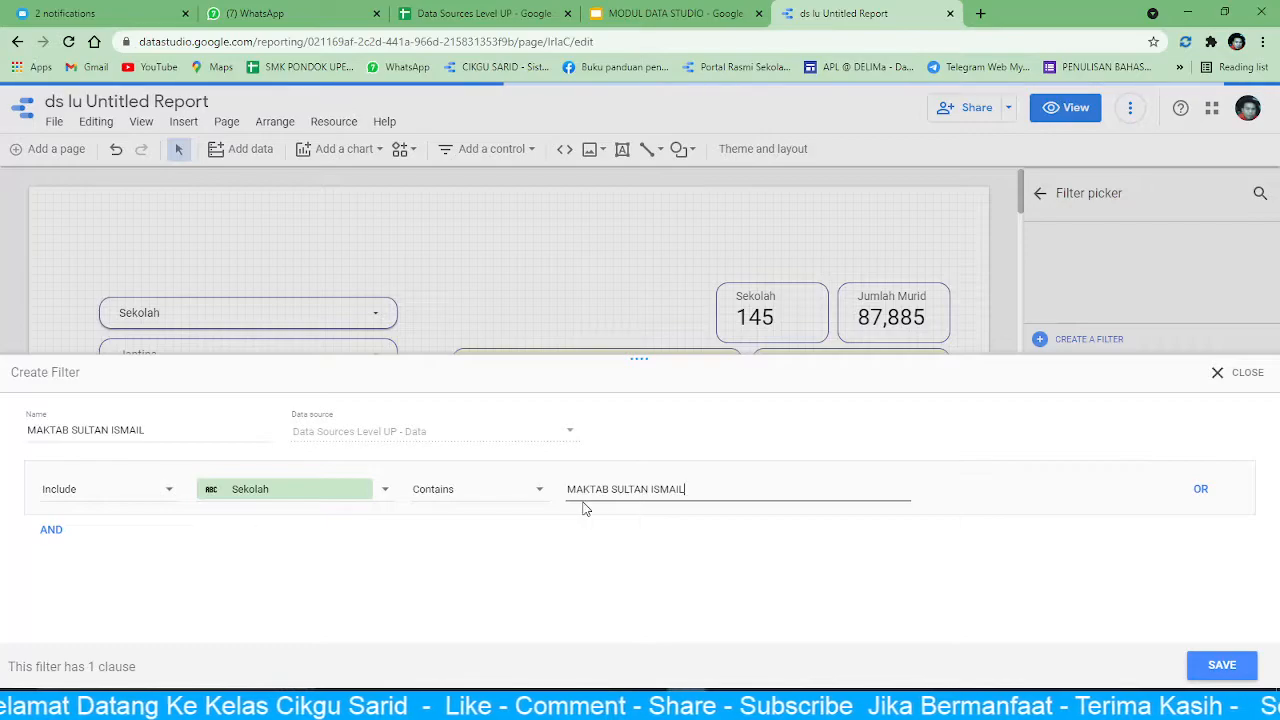
left_click(1221, 666)
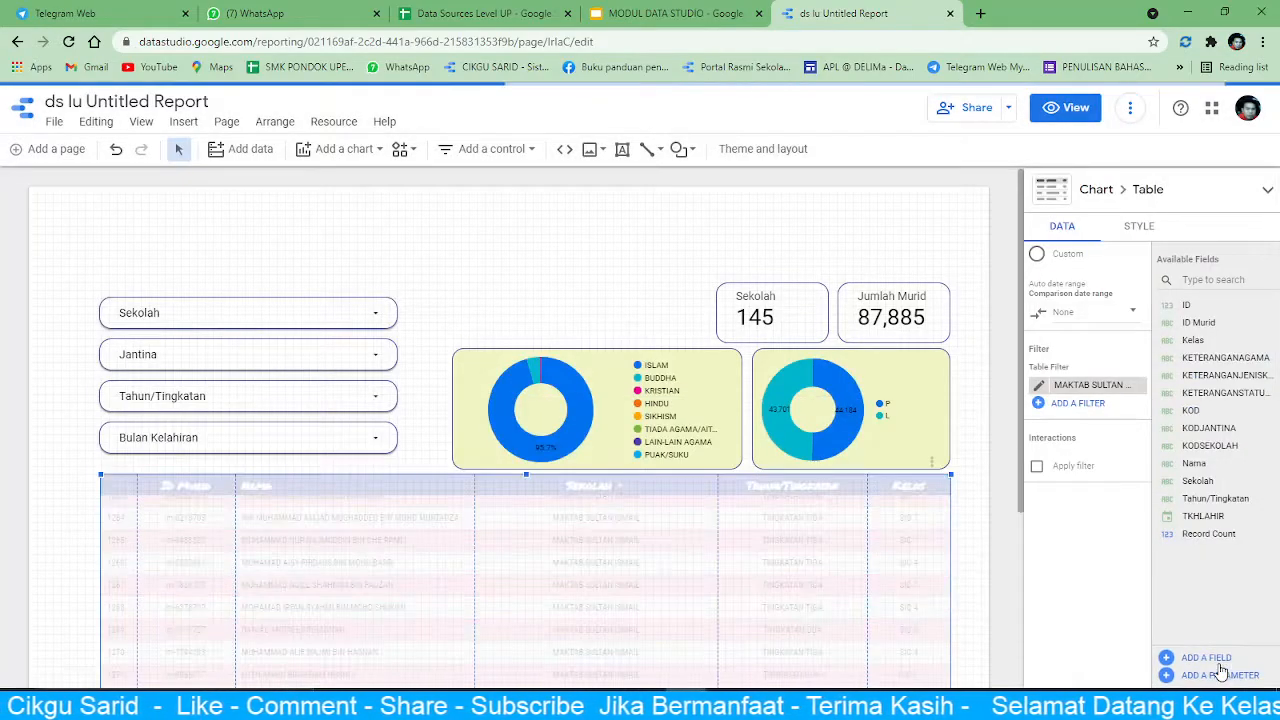
- Switch the report to view mode and check the Sekolah column of the filtered table up to its first row
scroll(824, 369, "down", 2)
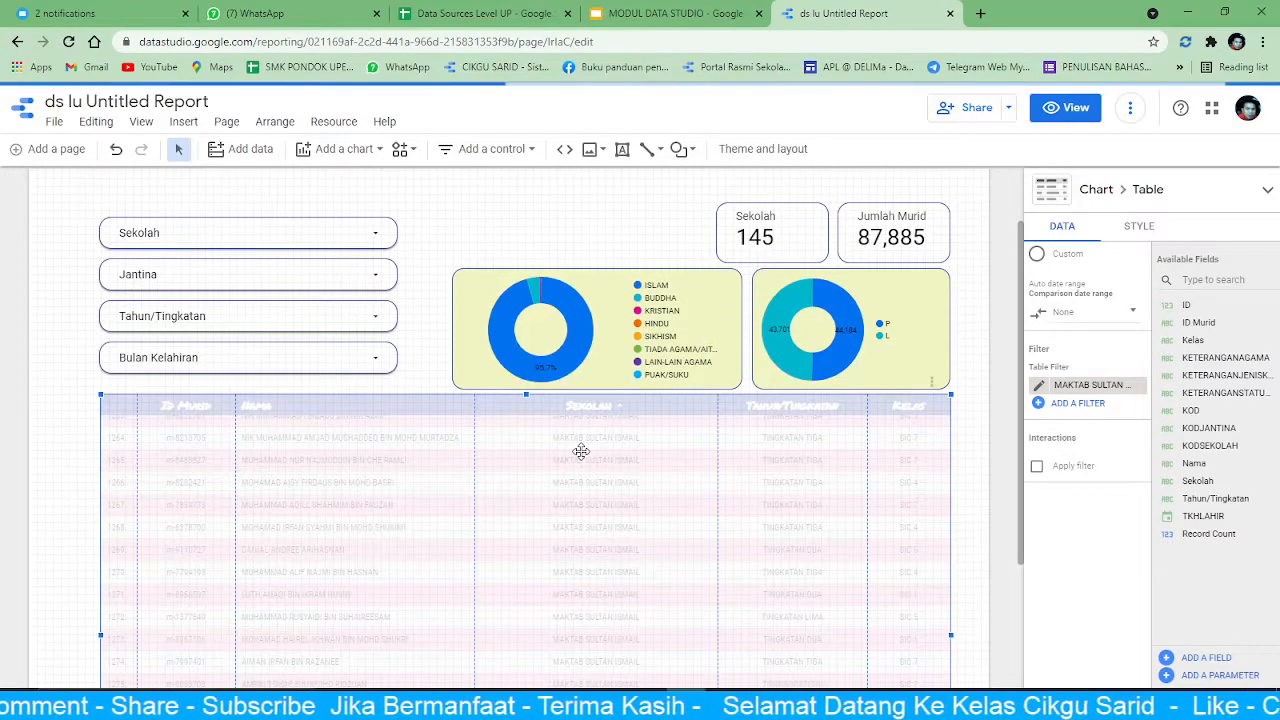
left_click(1066, 108)
scroll(1094, 397, "down", 3)
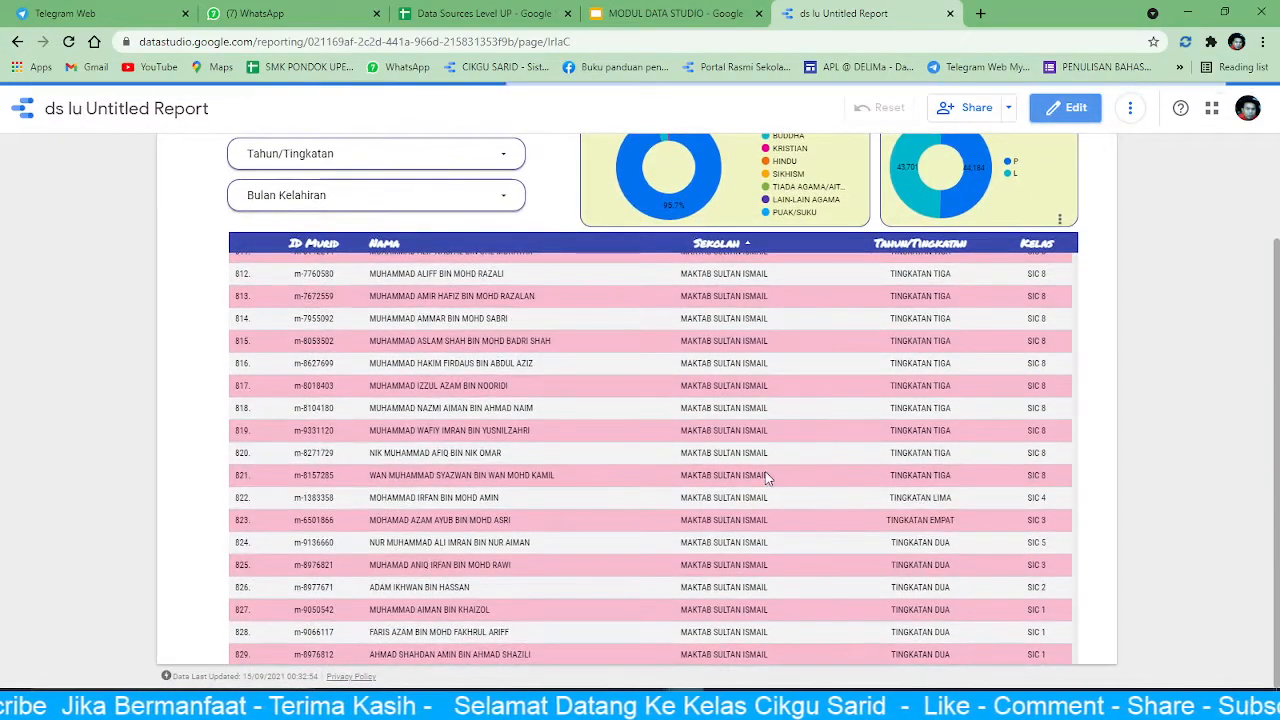
scroll(786, 420, "up", 15)
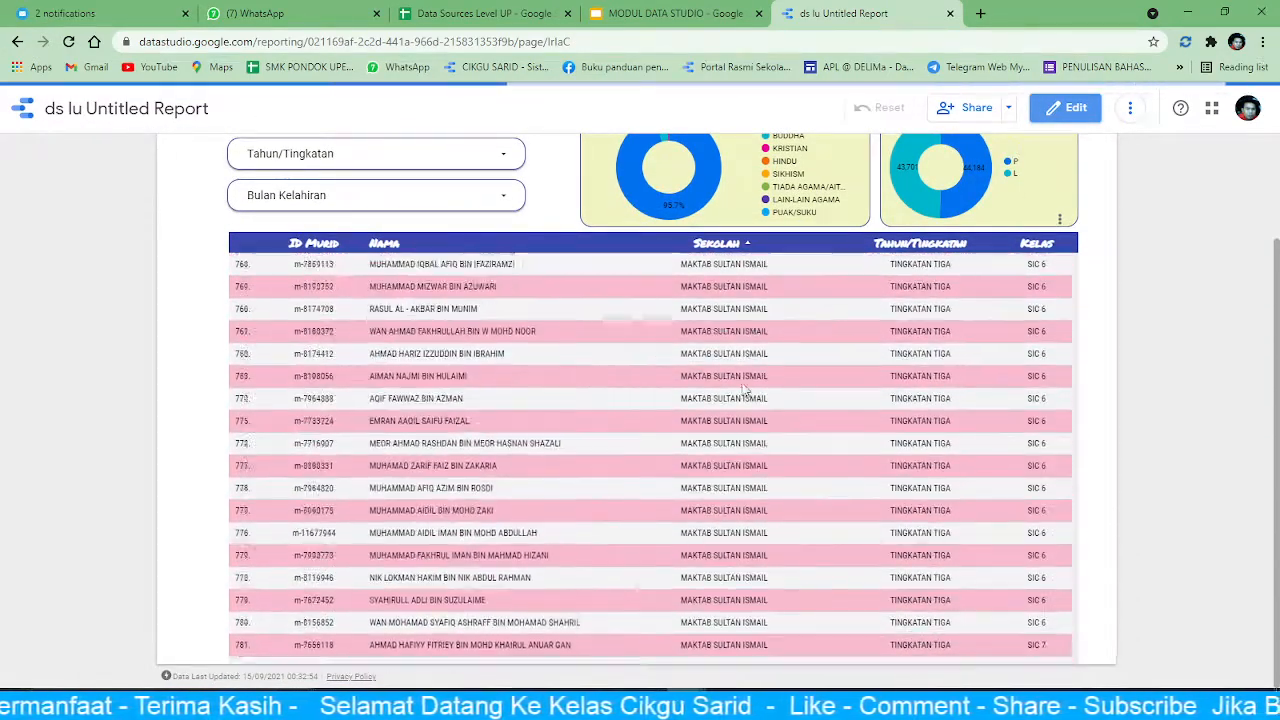
scroll(614, 406, "up", 13)
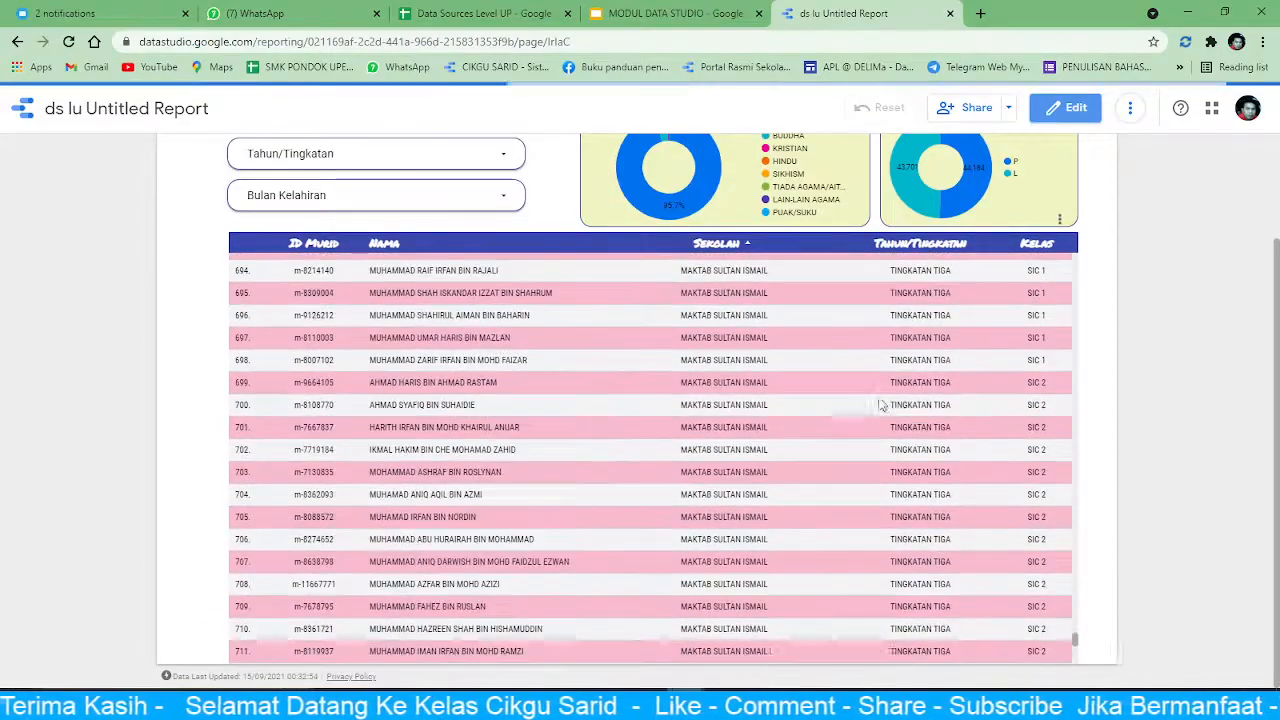
scroll(910, 440, "up", 17)
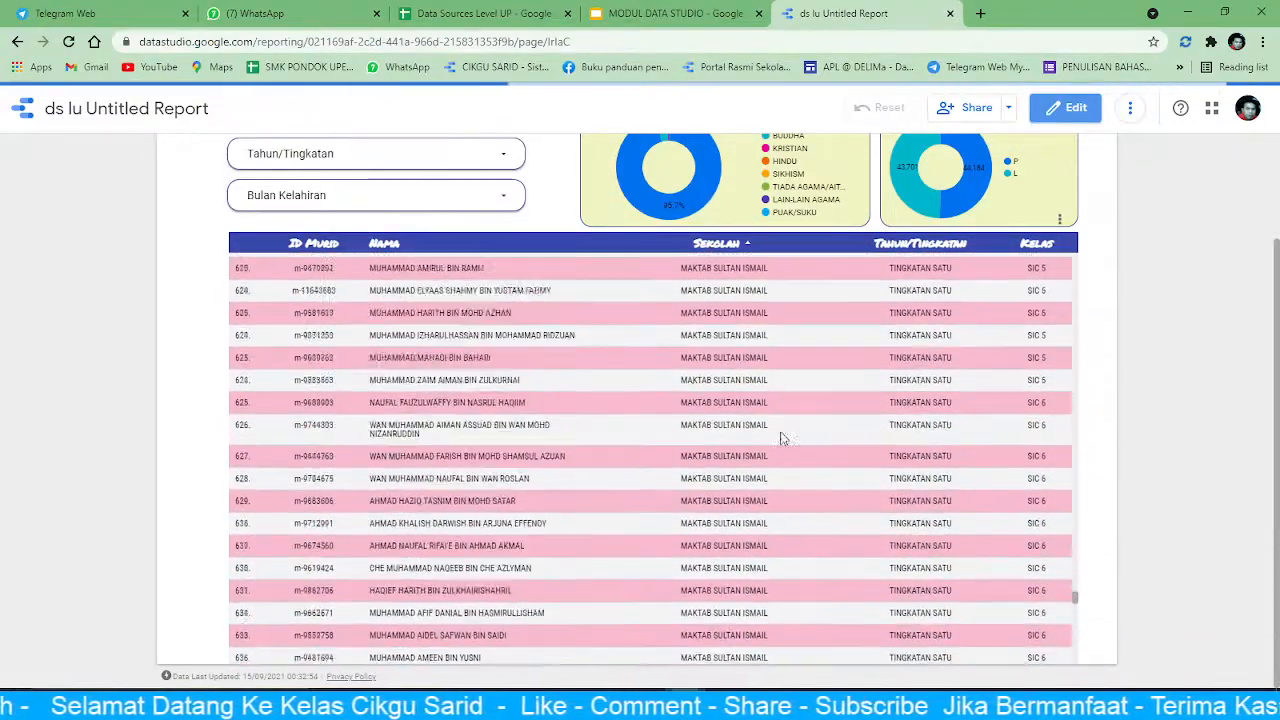
left_click_drag(1077, 571, 1077, 260)
scroll(621, 349, "up", 2)
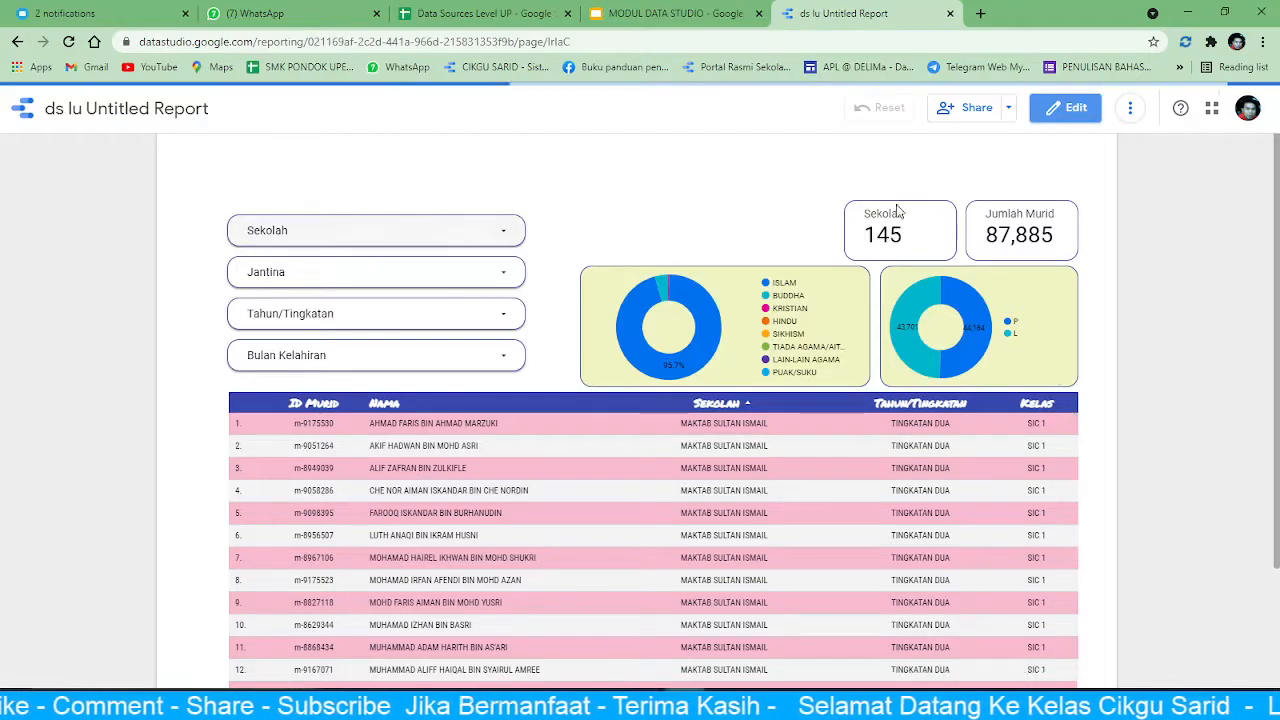
- Return to edit mode and apply the existing MAKTAB SULTAN ISMAIL filter to the religion pie chart
left_click(1070, 110)
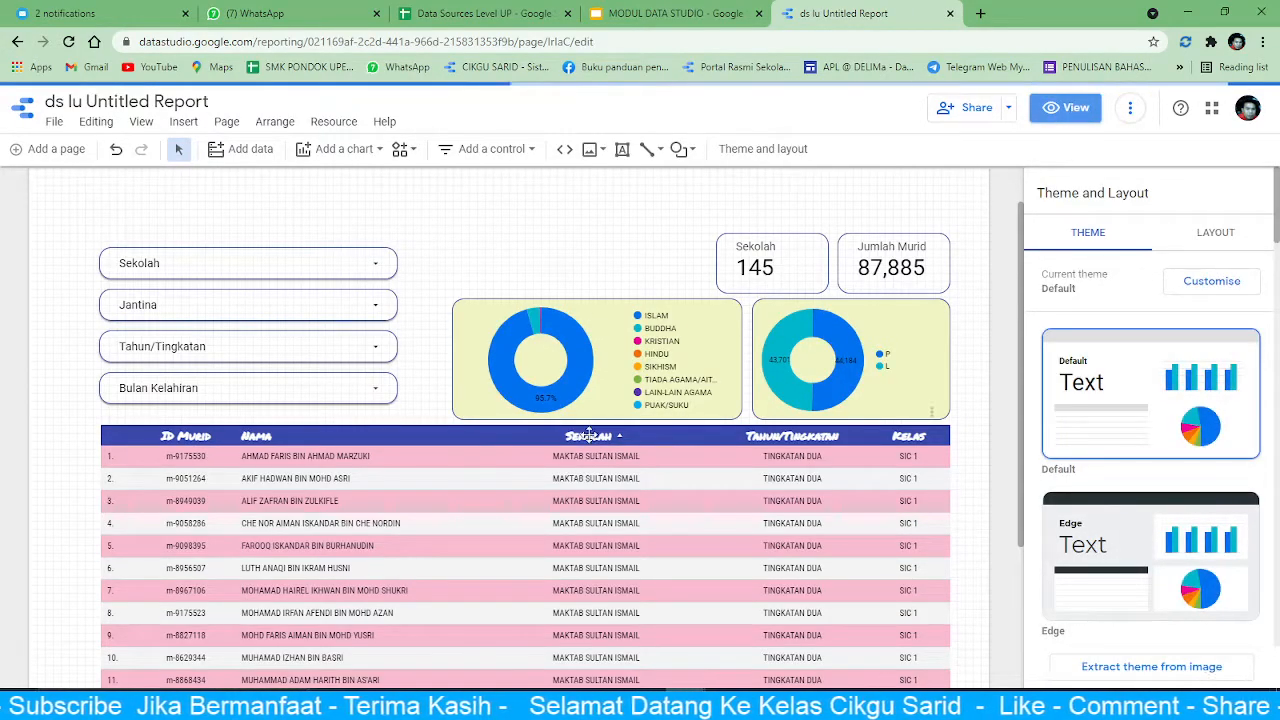
left_click(595, 354)
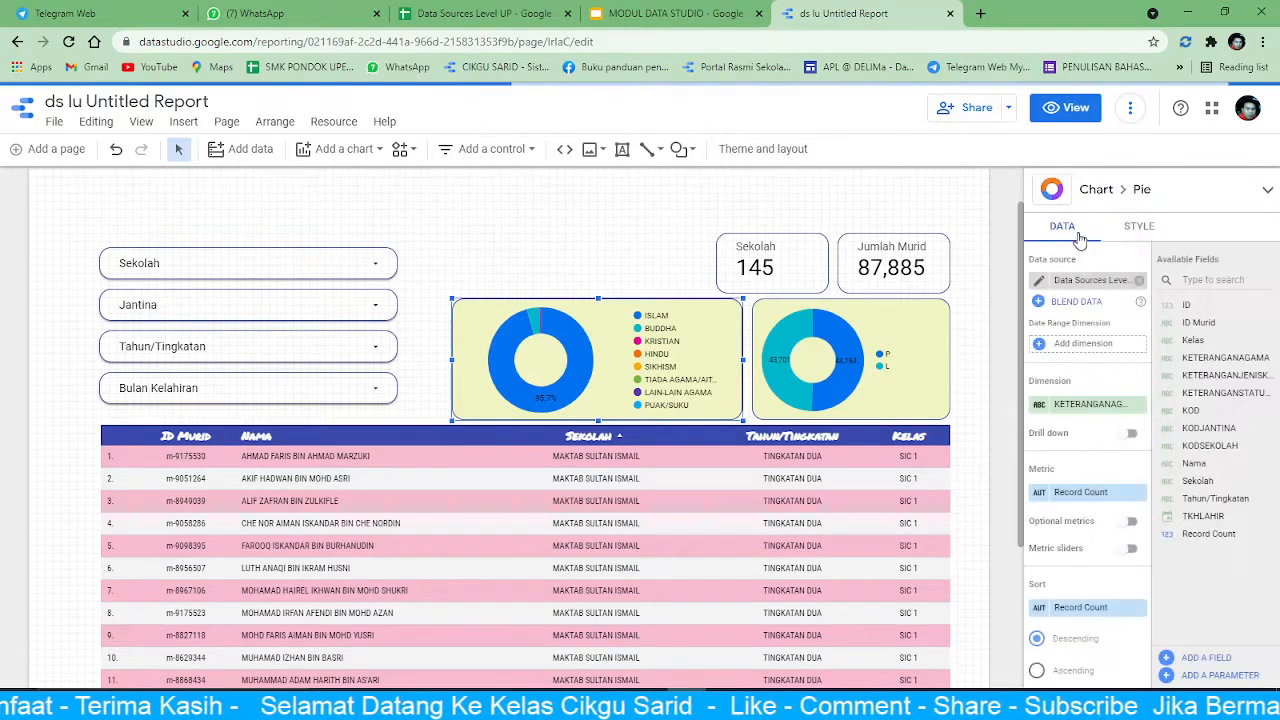
scroll(1083, 420, "down", 5)
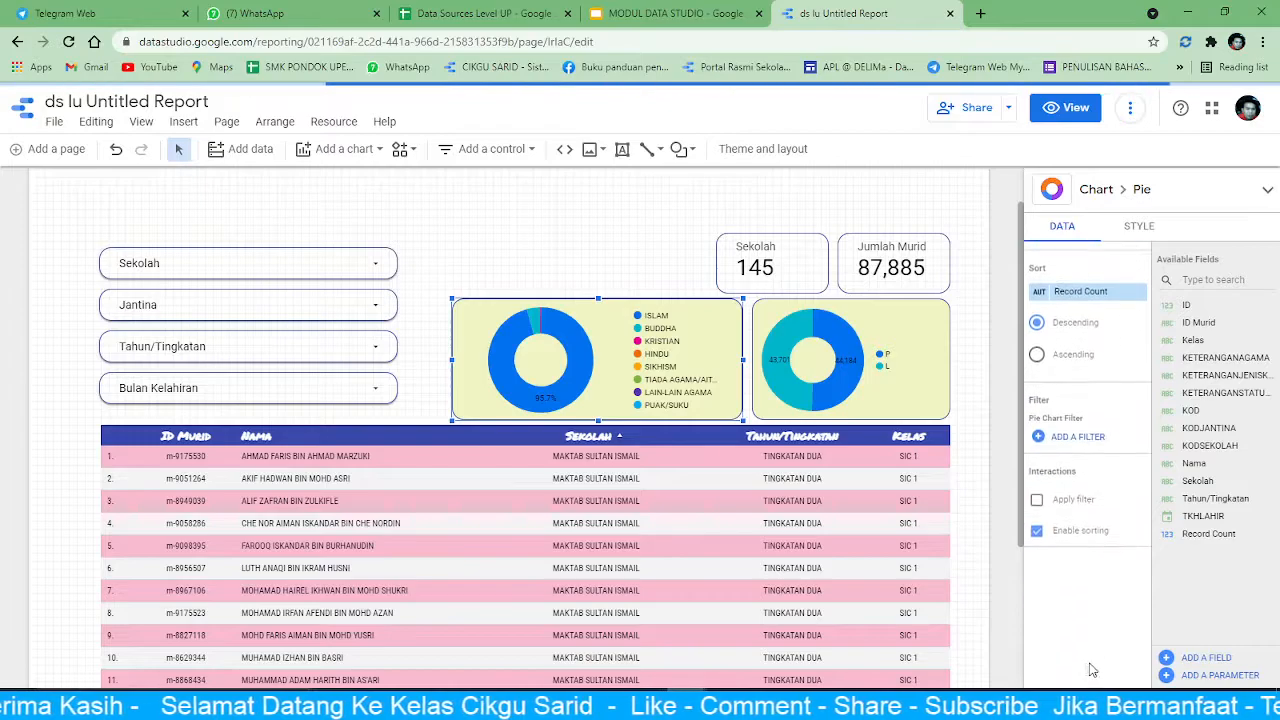
left_click(1080, 436)
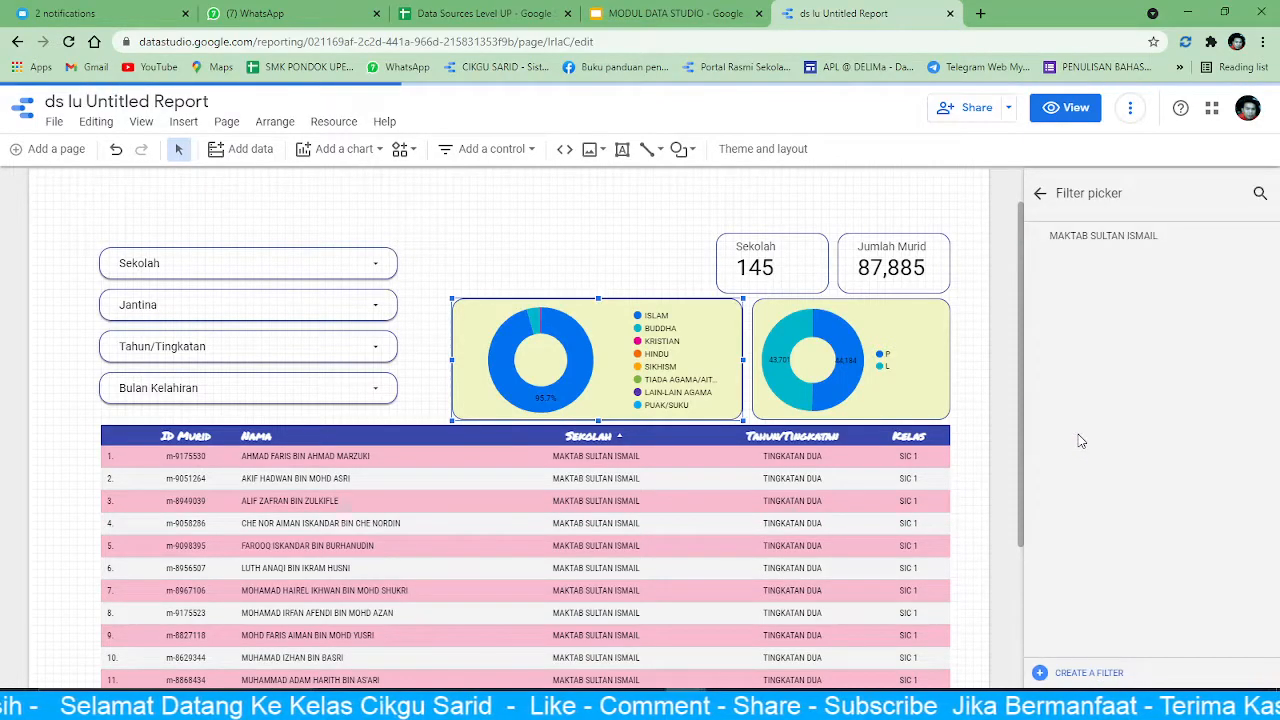
left_click(1088, 238)
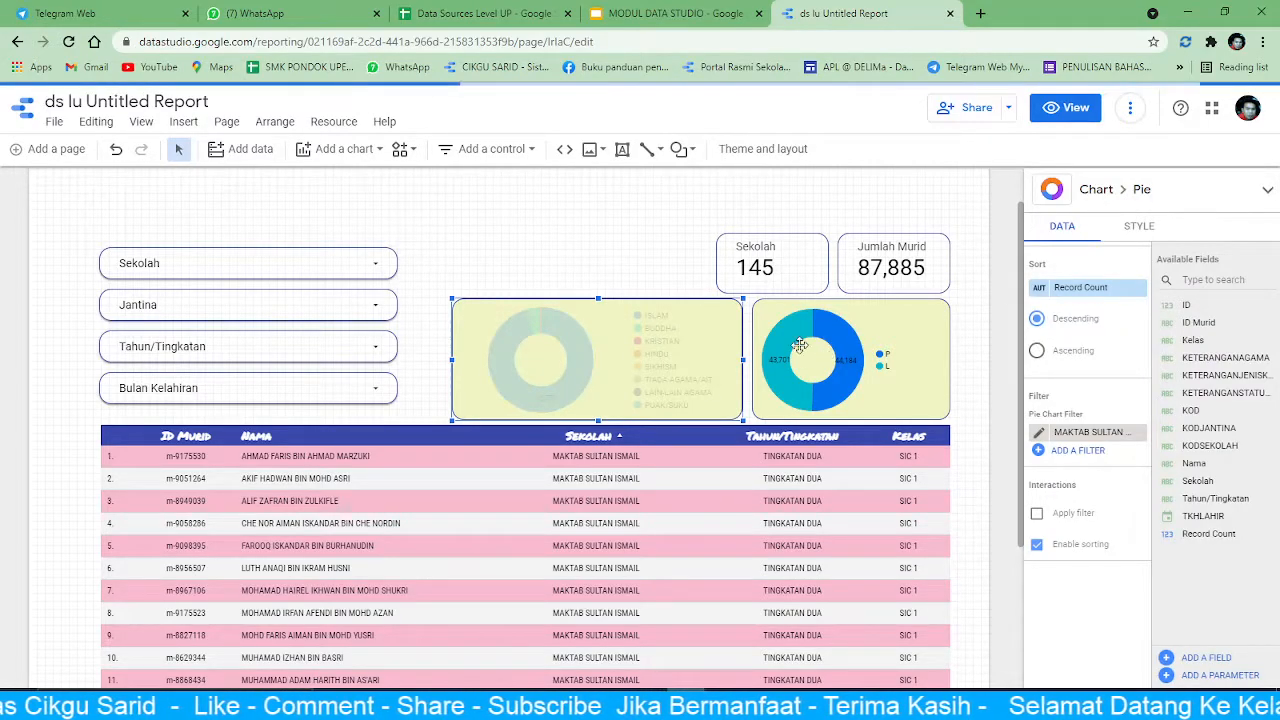
- Apply the MAKTAB SULTAN ISMAIL filter to the gender pie chart and the Jumlah Murid scorecard
left_click(884, 322)
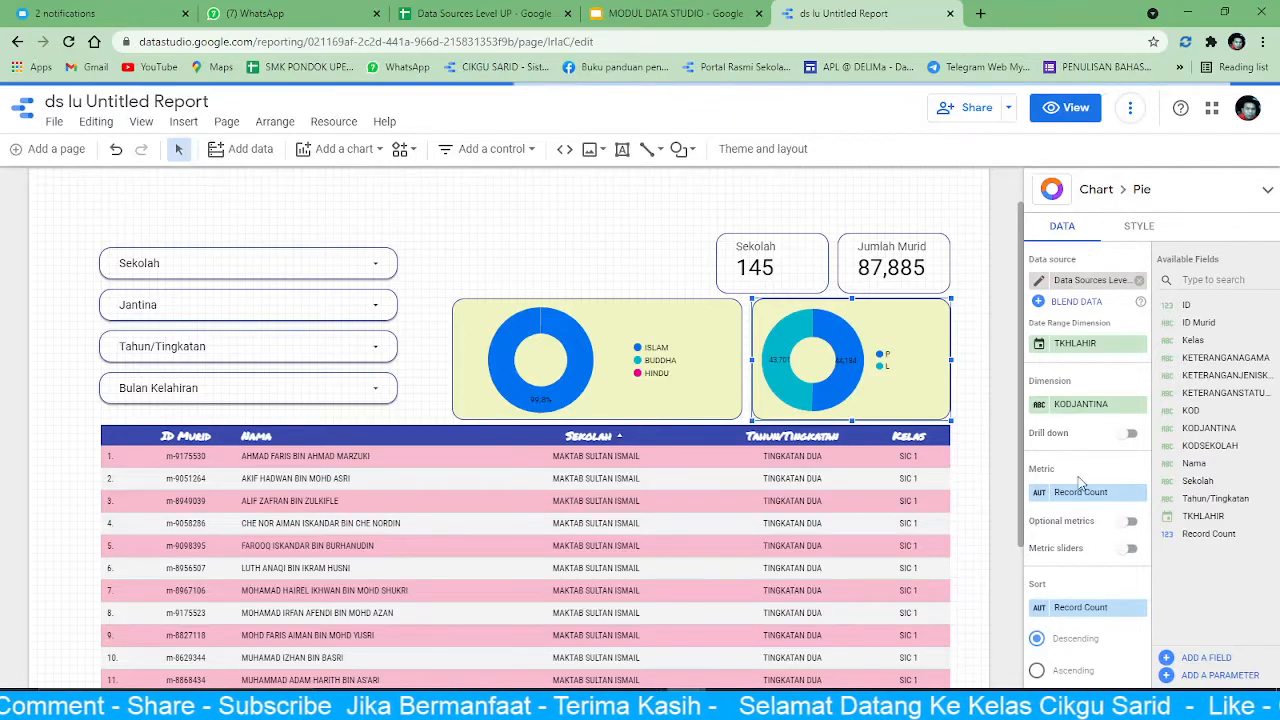
scroll(1084, 560, "down", 3)
left_click(1078, 556)
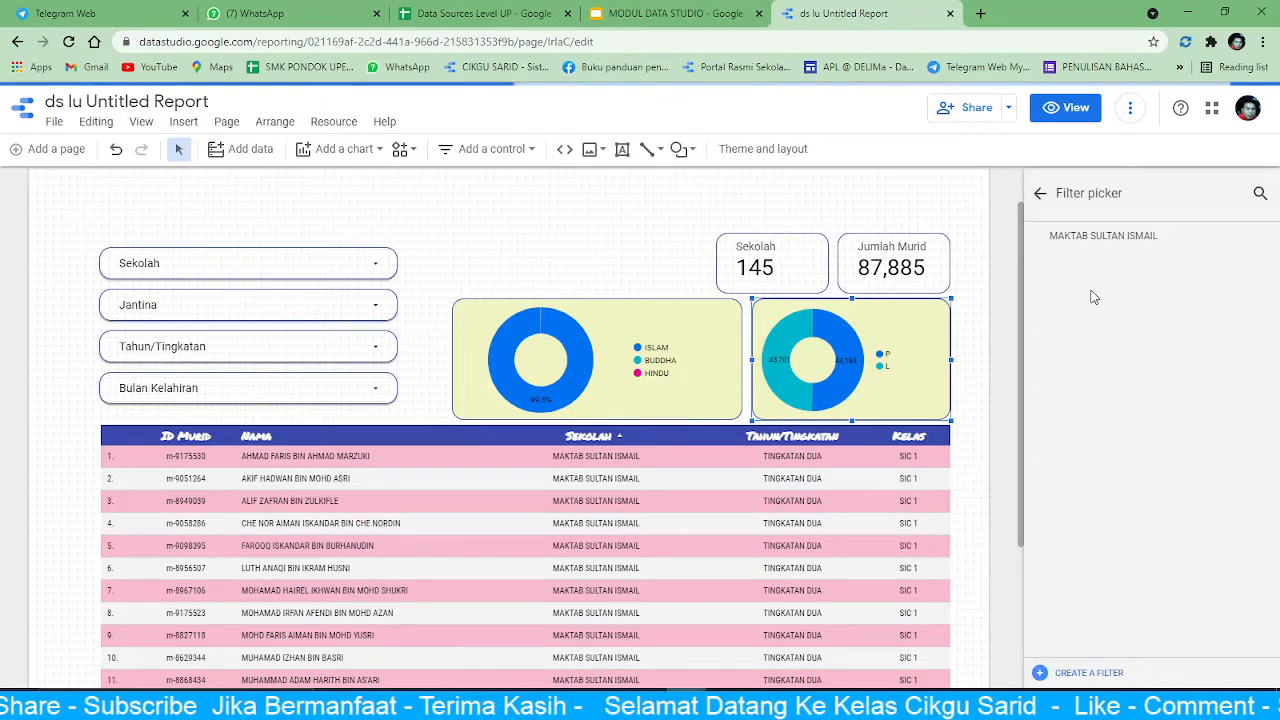
left_click(1088, 252)
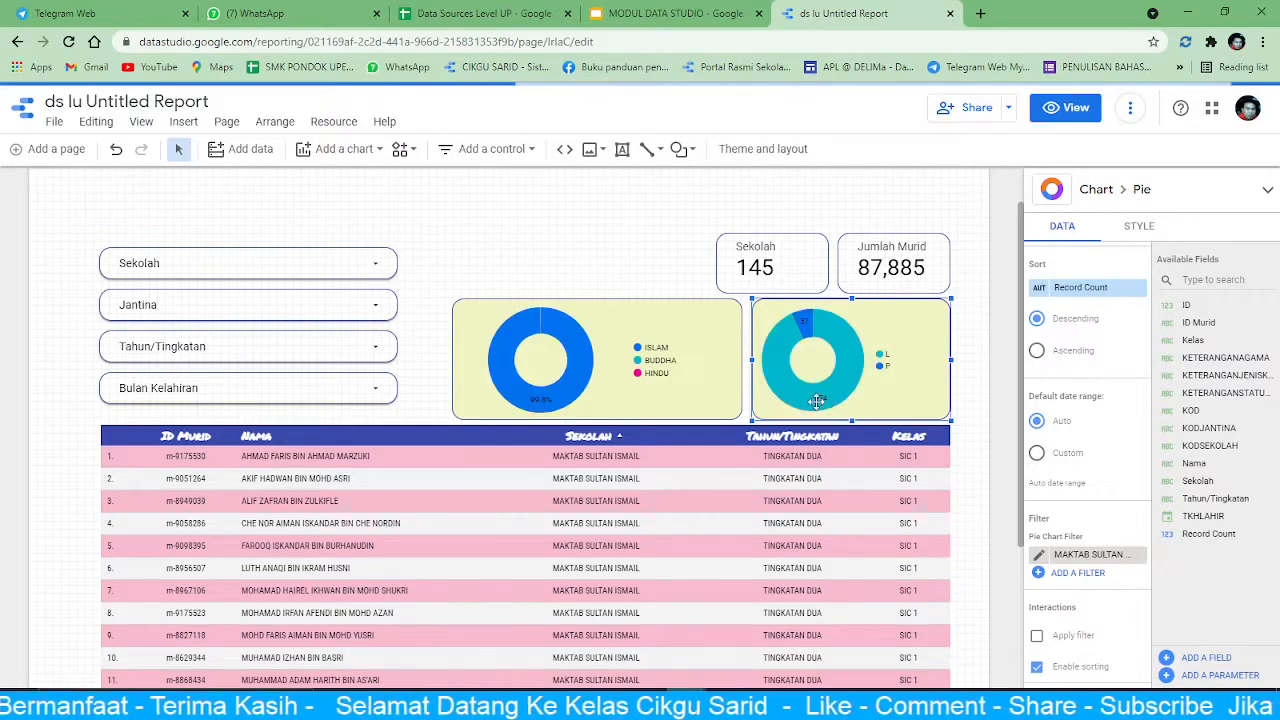
left_click(891, 265)
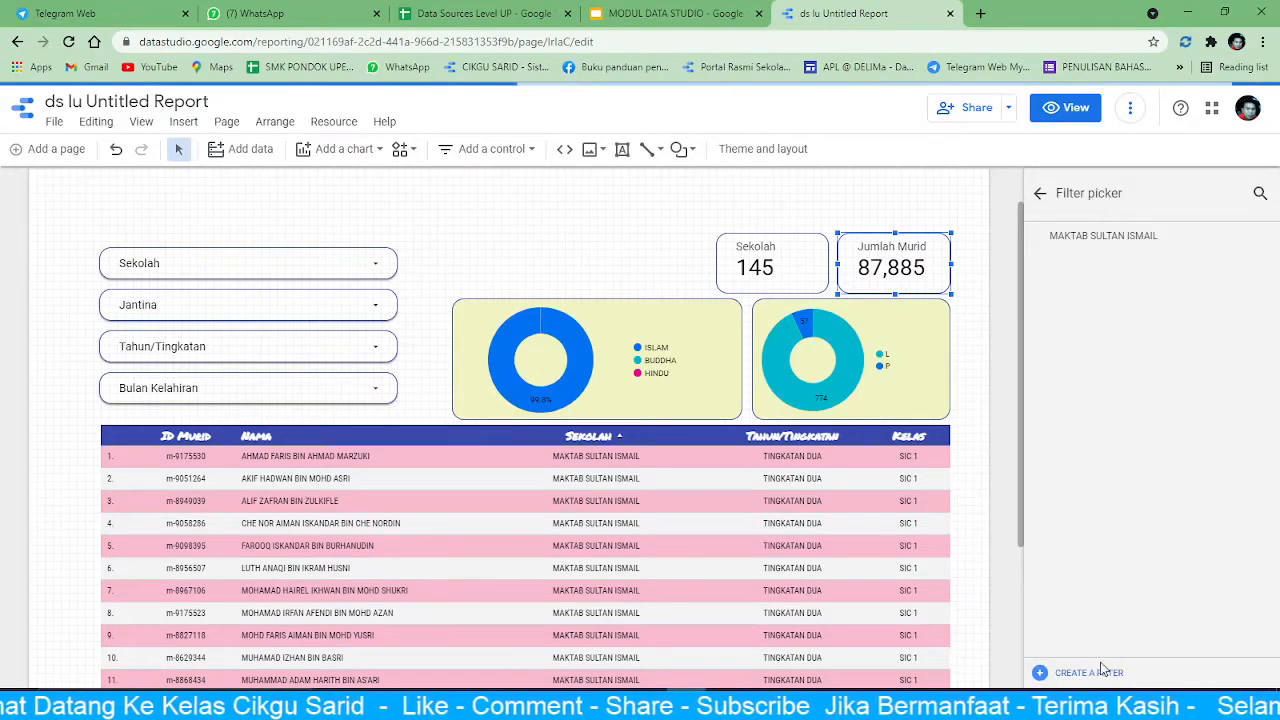
left_click(1104, 237)
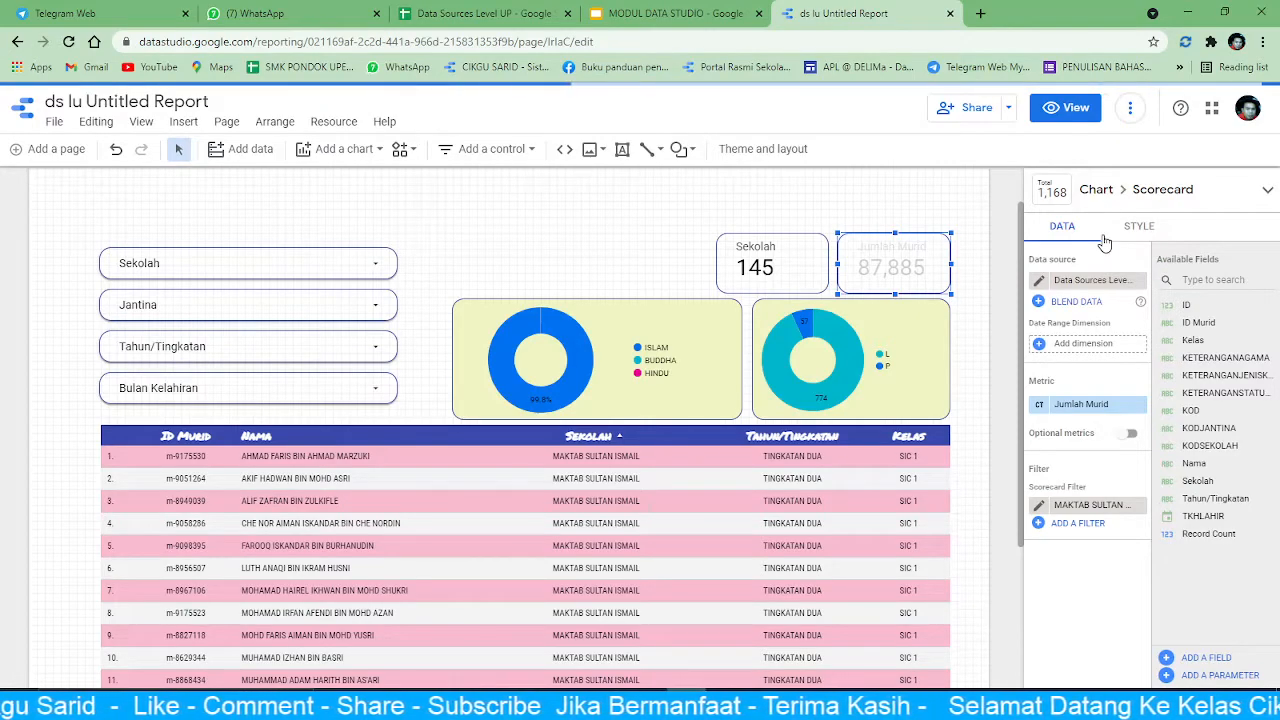
- Apply the MAKTAB SULTAN ISMAIL filter to the Sekolah scorecard
left_click(802, 250)
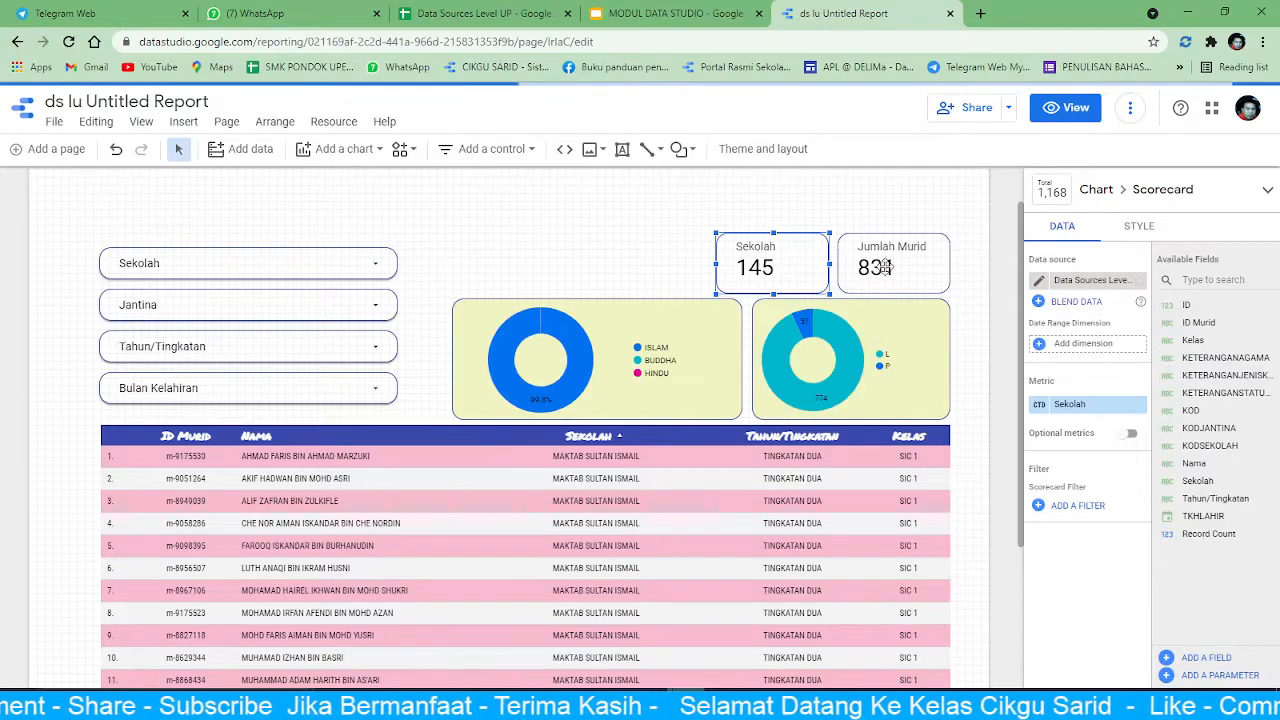
left_click(1078, 507)
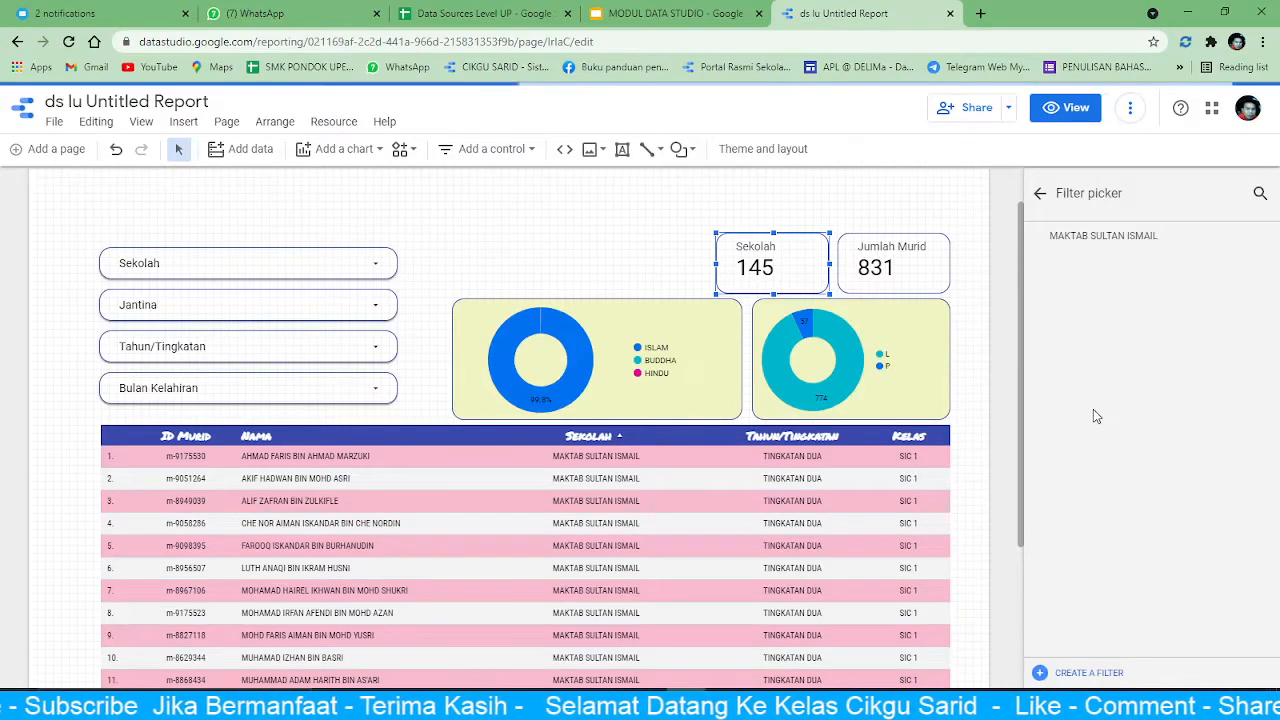
left_click(1090, 237)
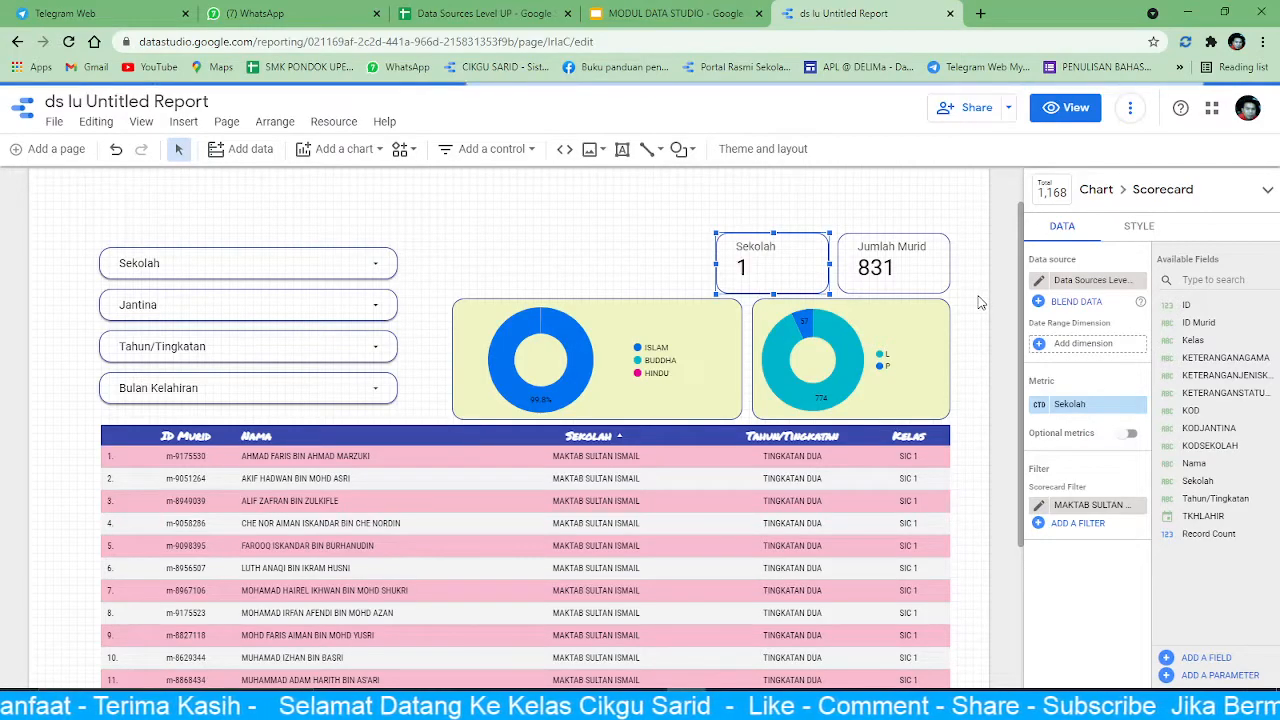
- Apply the MAKTAB SULTAN ISMAIL filter to the Sekolah and Jantina drop-down controls
left_click(256, 270)
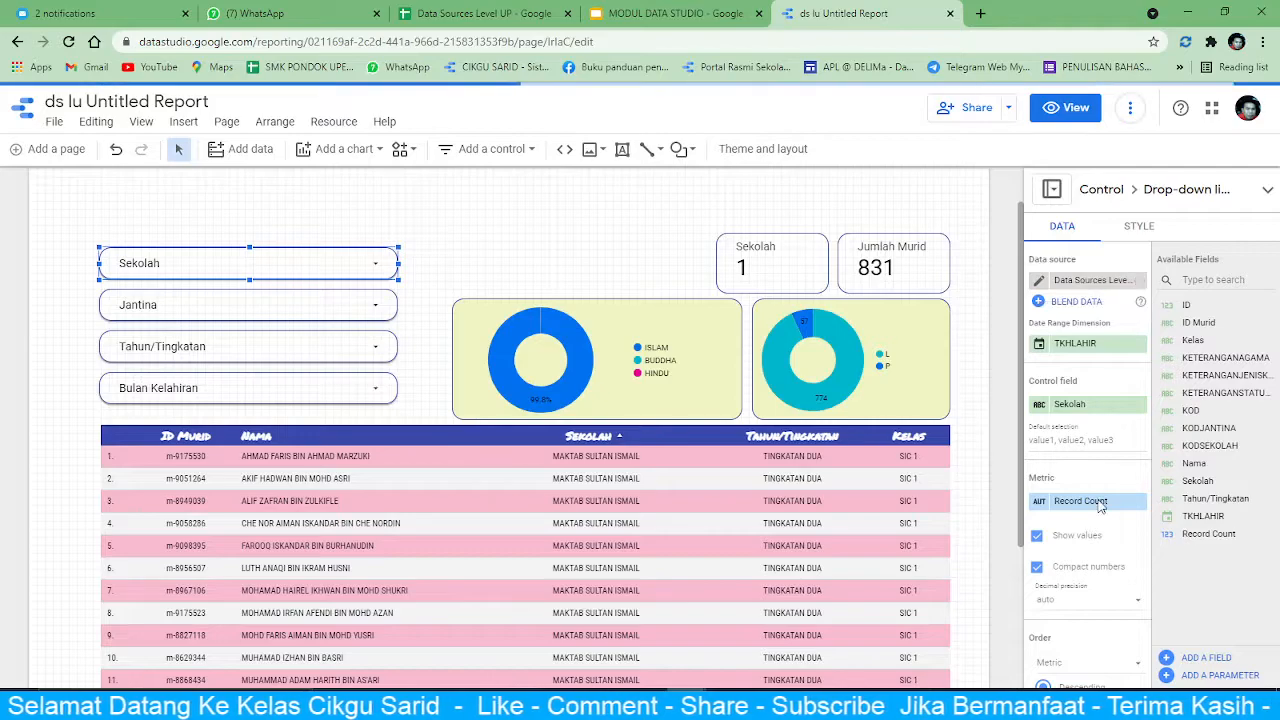
scroll(1088, 590, "down", 3)
scroll(1083, 577, "down", 2)
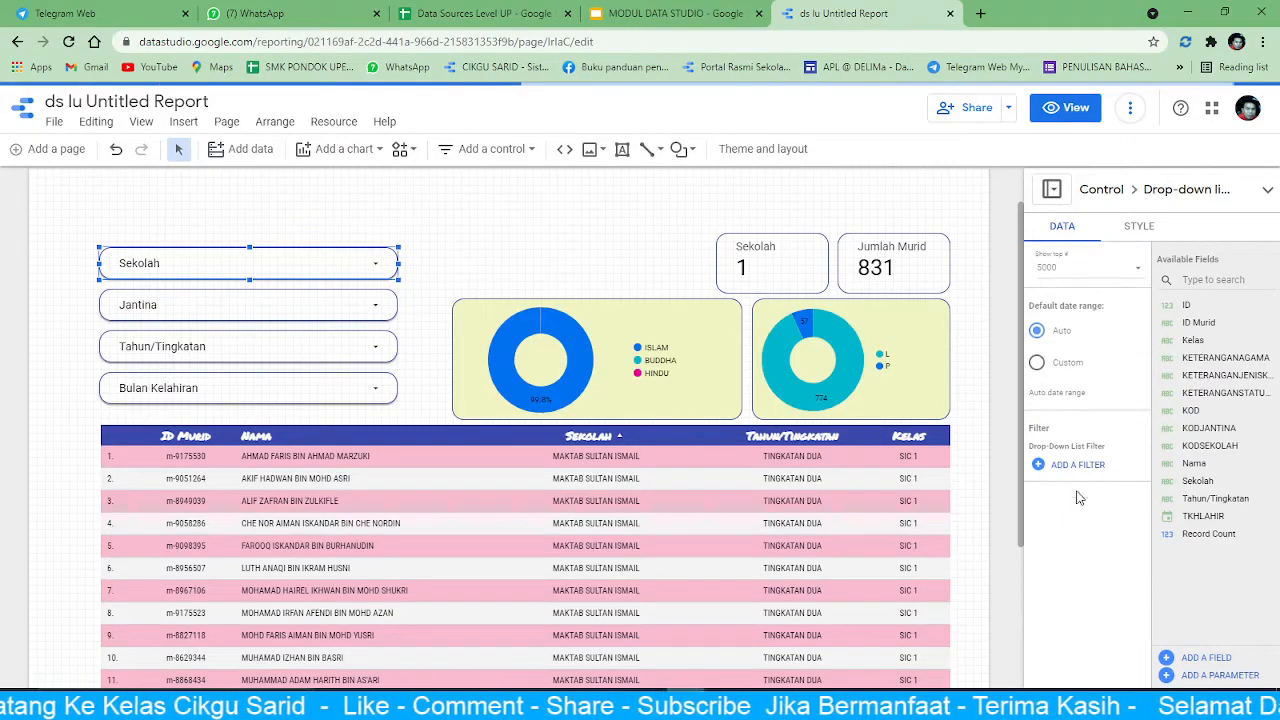
left_click(1075, 460)
left_click(1095, 250)
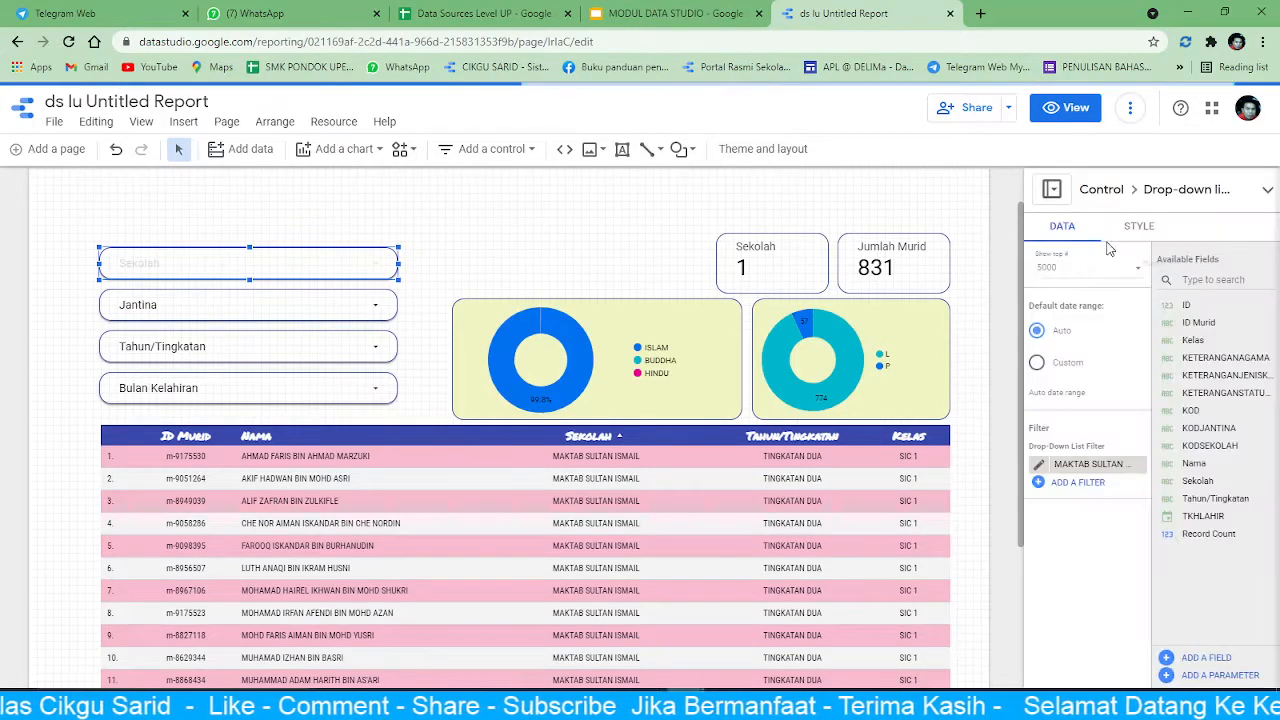
left_click(190, 312)
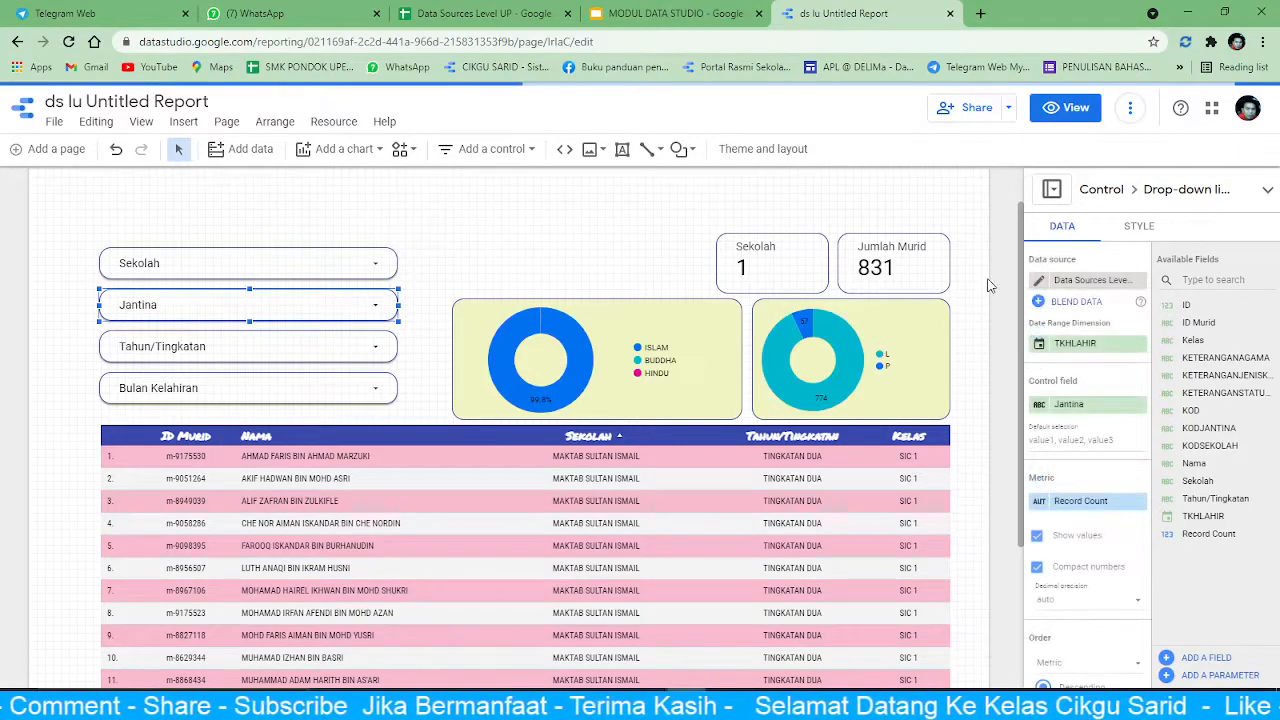
scroll(1085, 600, "down", 4)
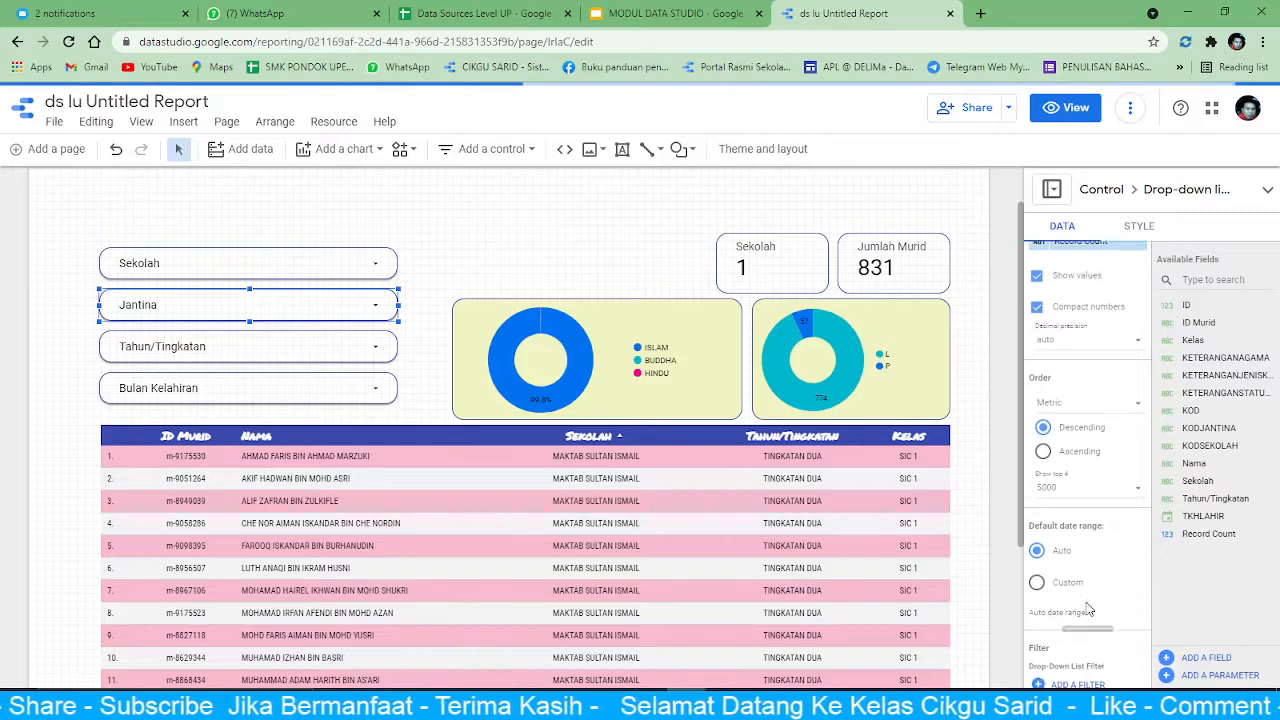
left_click(1077, 545)
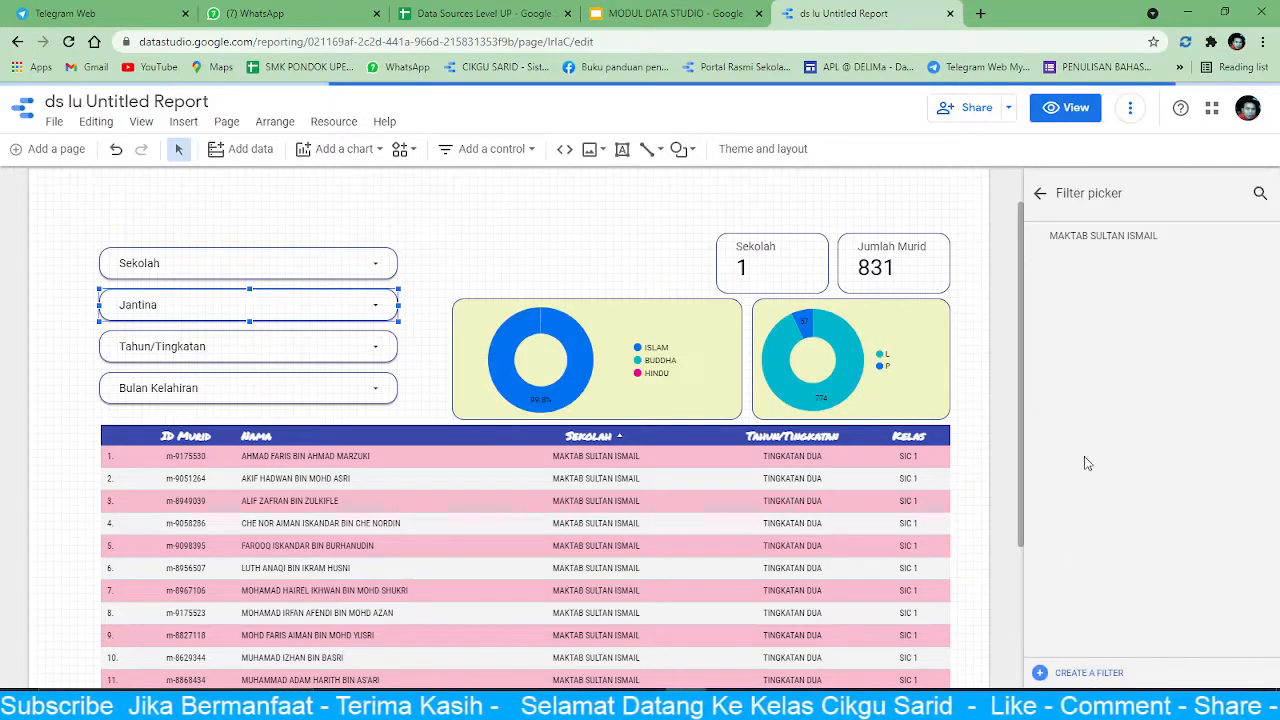
left_click(1086, 240)
- Apply the MAKTAB SULTAN ISMAIL filter to the Tahun/Tingkatan and Bulan Kelahiran drop-down controls
left_click(200, 352)
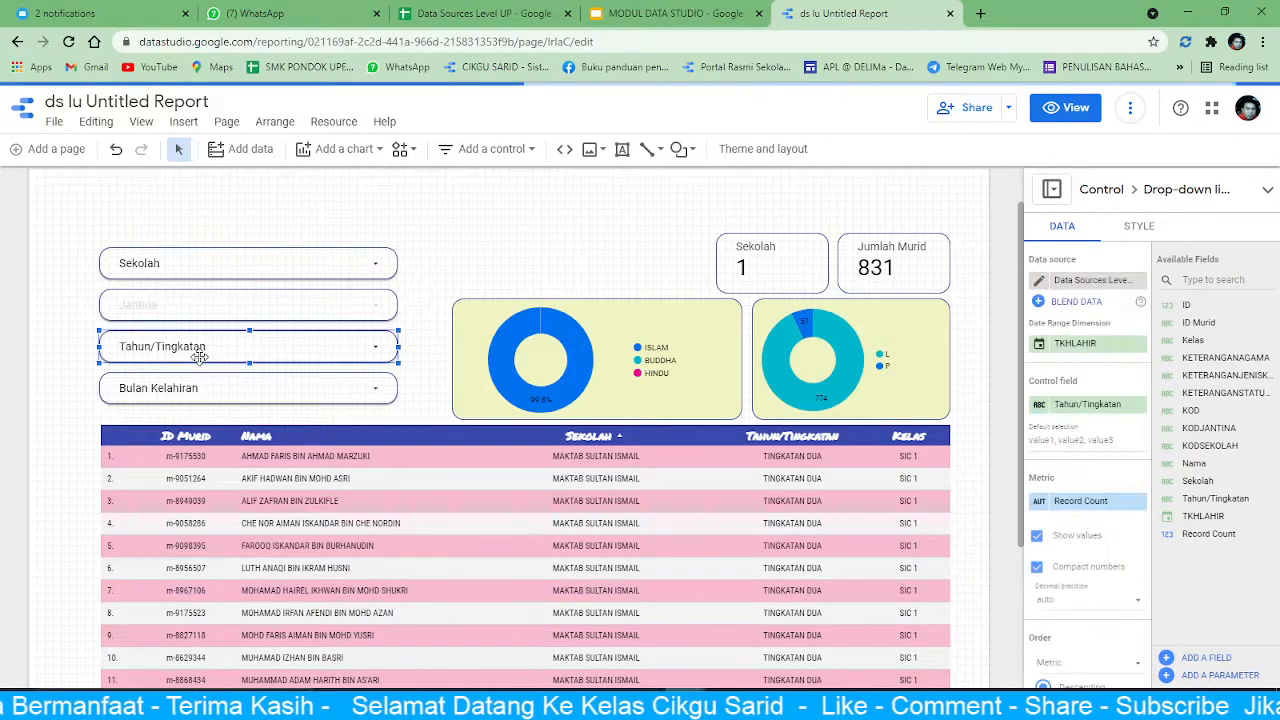
scroll(1100, 560, "down", 4)
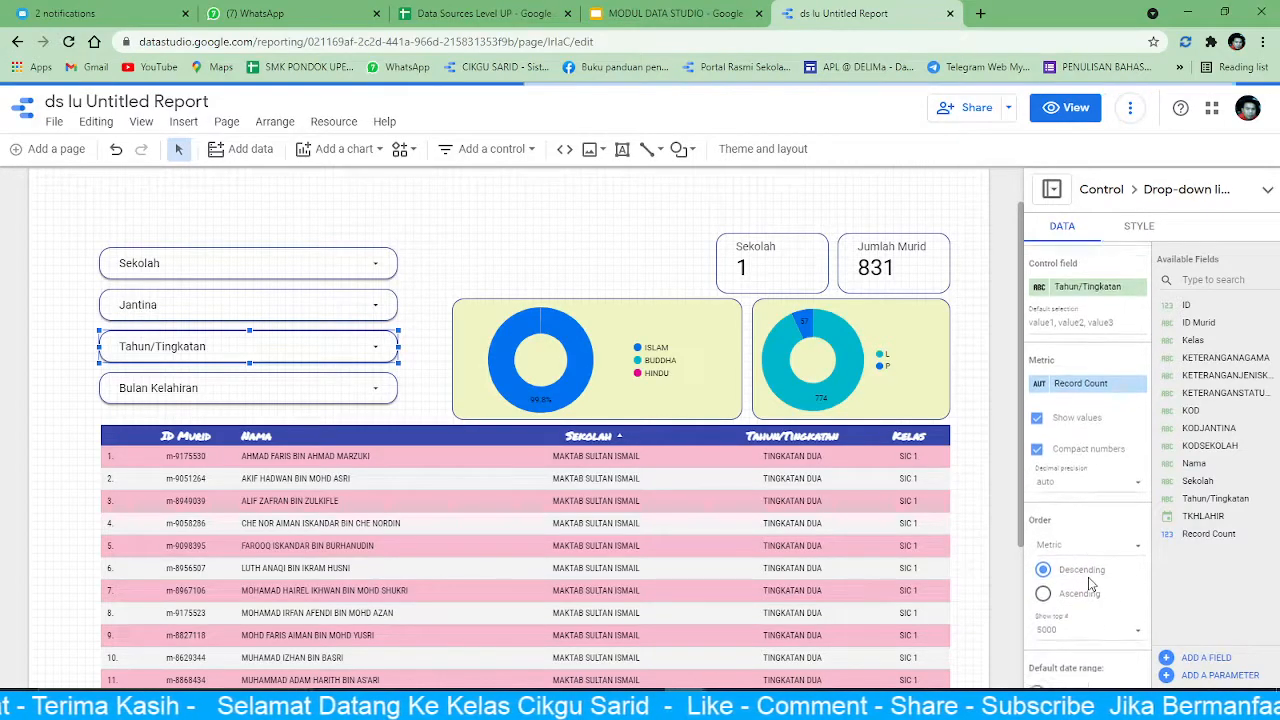
scroll(1080, 550, "down", 2)
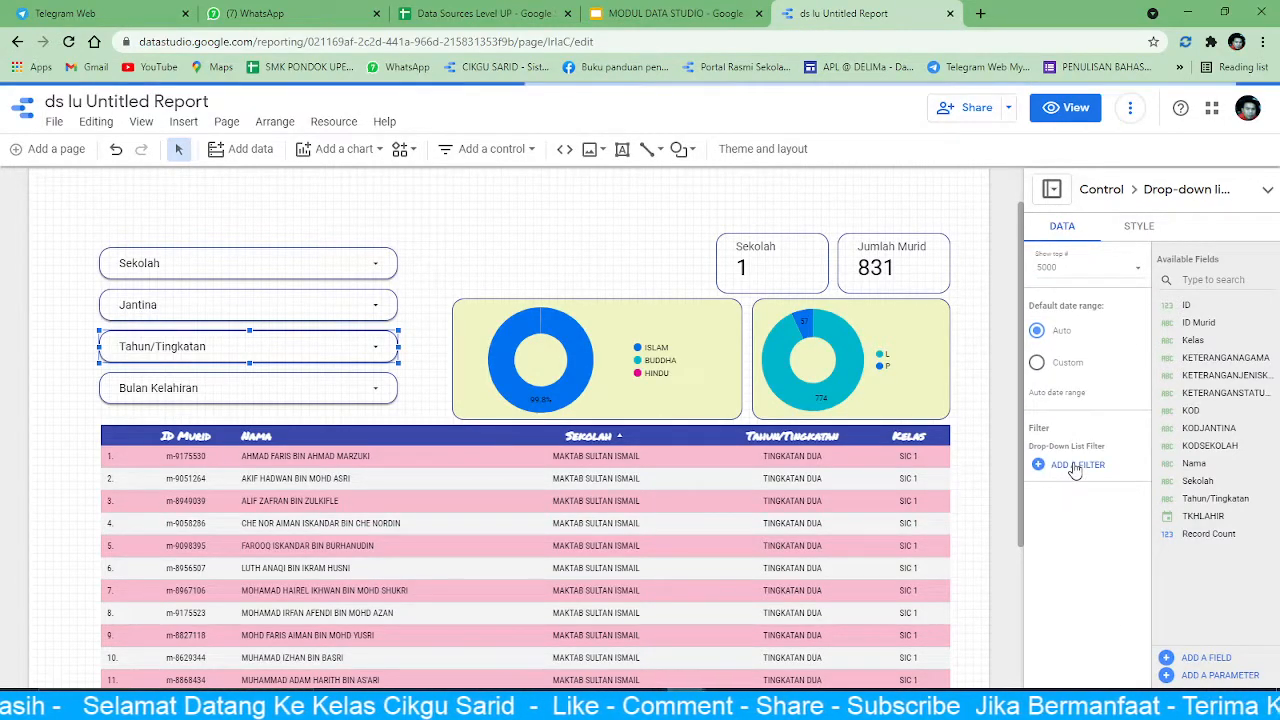
left_click(1075, 465)
left_click(1100, 234)
left_click(245, 398)
scroll(1100, 530, "down", 4)
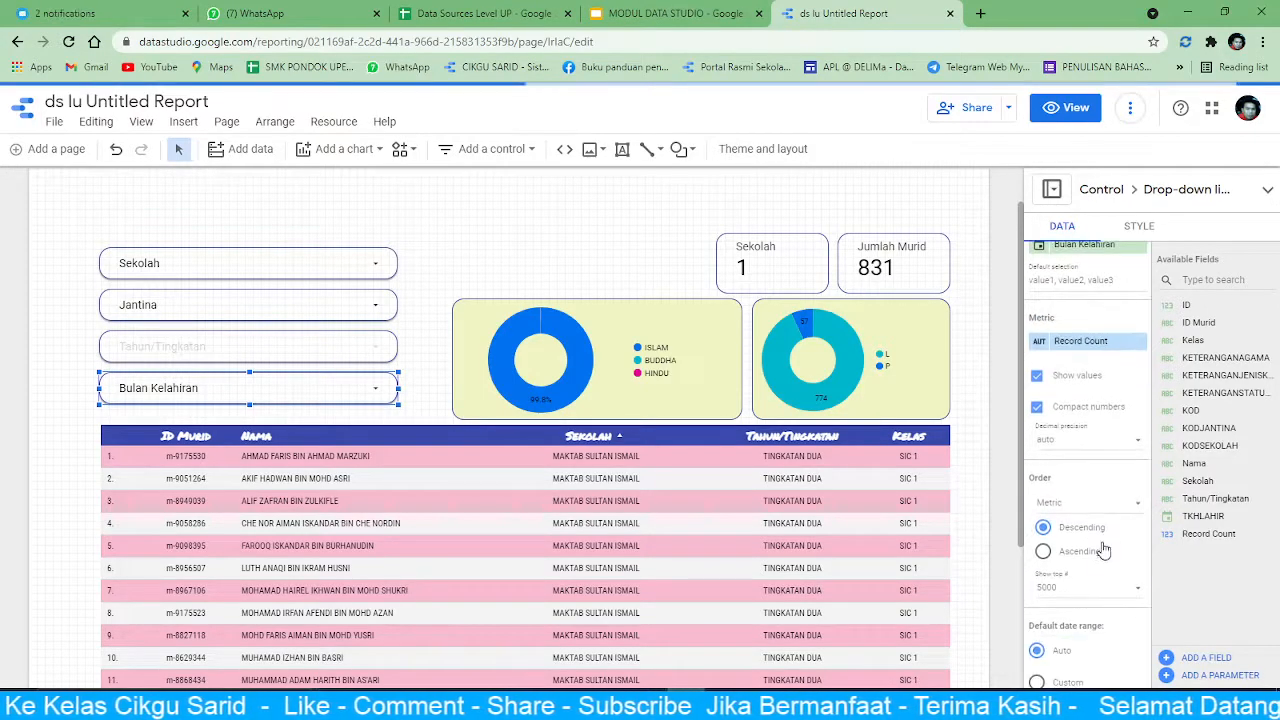
left_click(1090, 553)
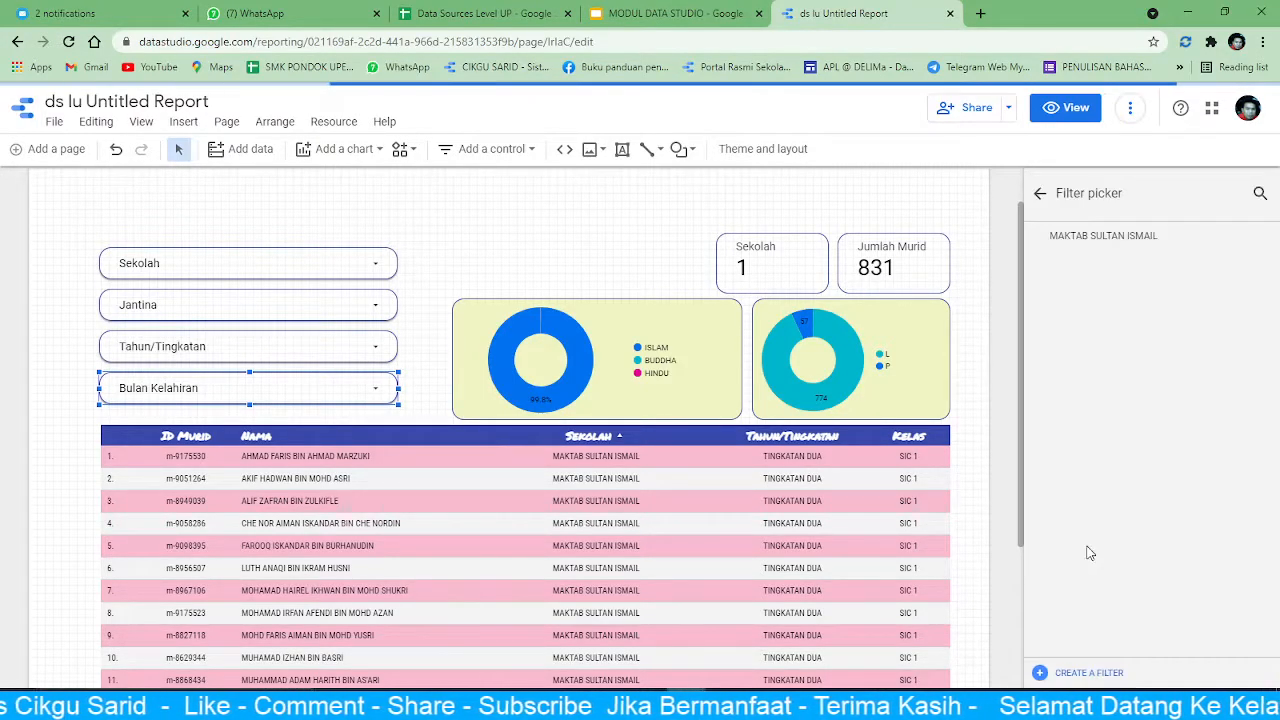
left_click(1097, 242)
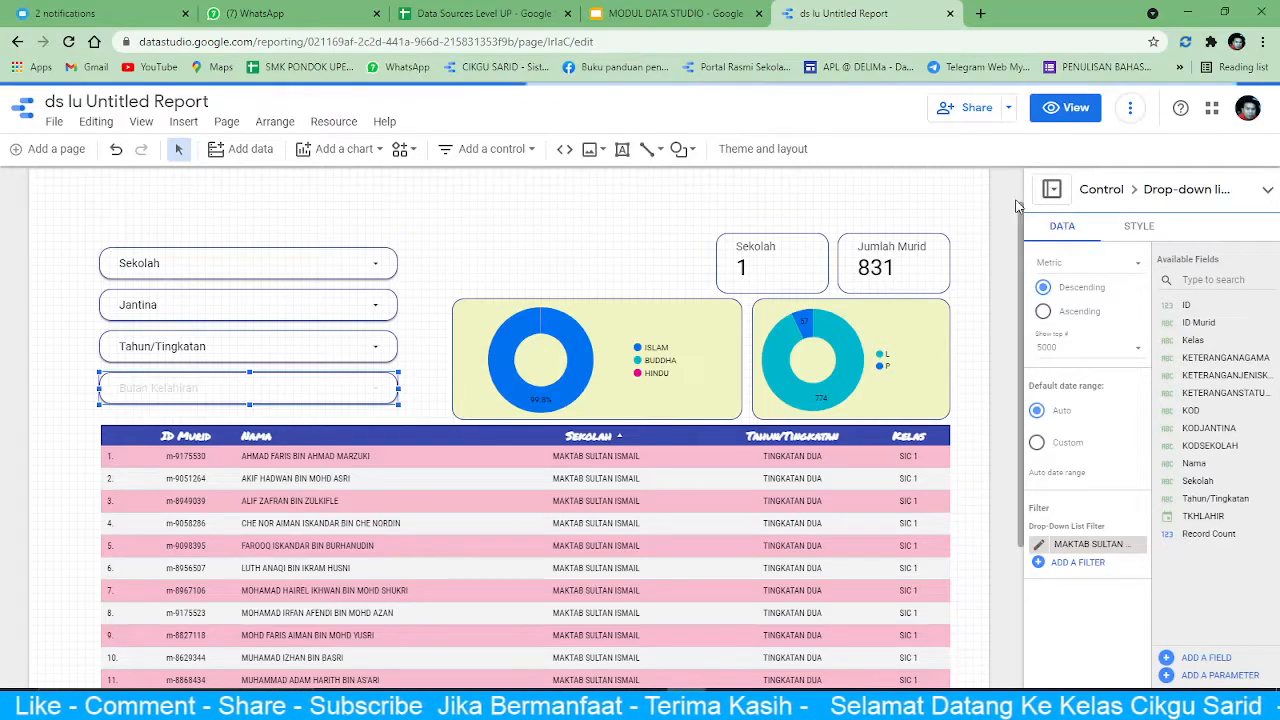
- Switch the report to view mode and limit the Jantina control to L only
left_click(1063, 110)
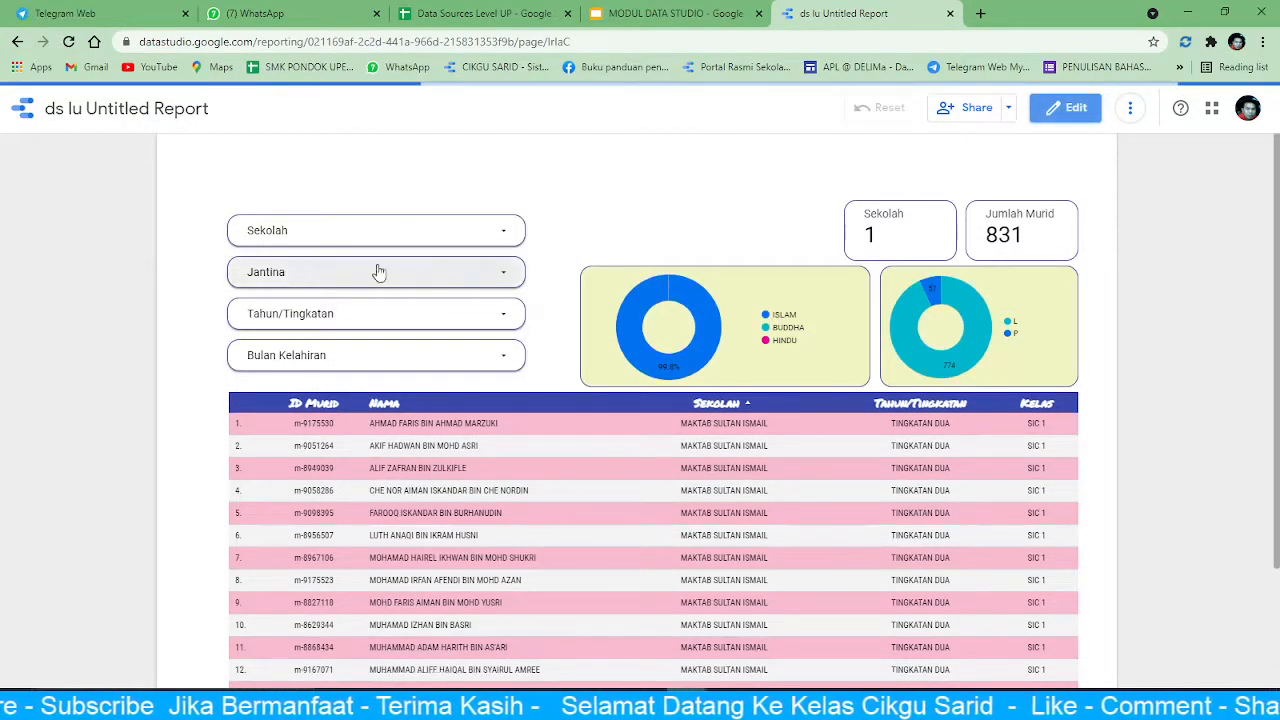
left_click(421, 286)
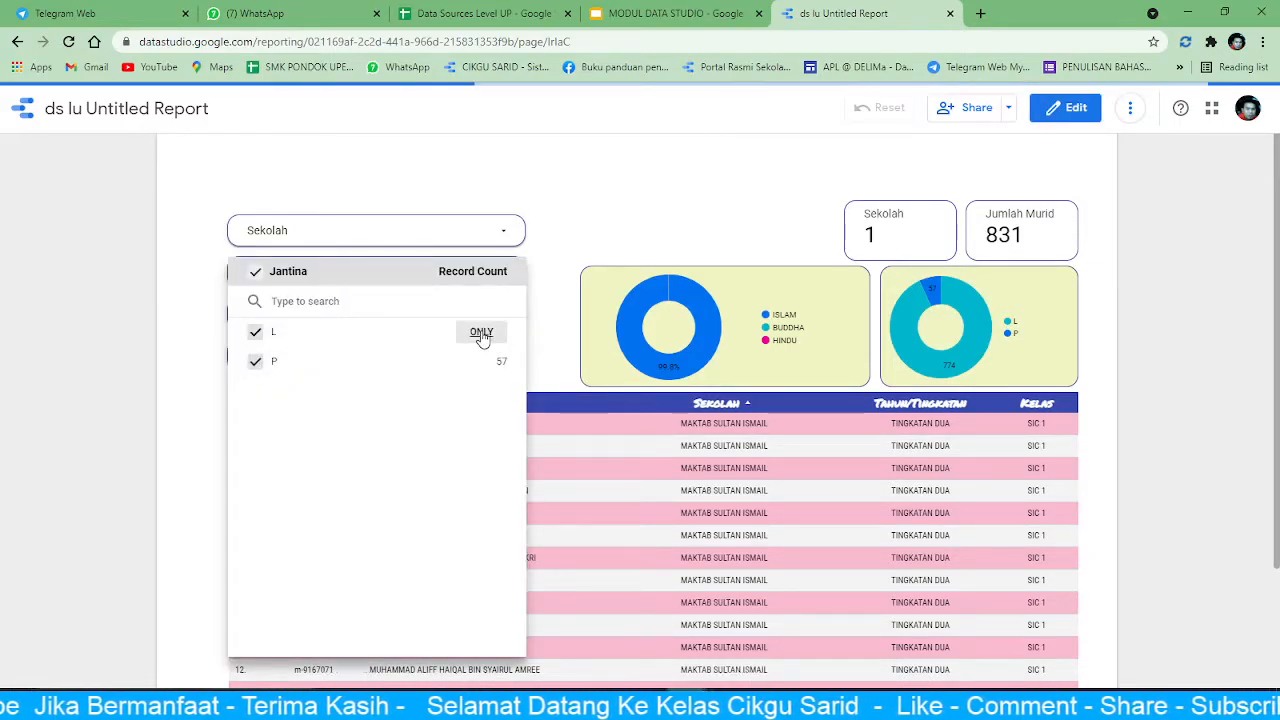
left_click(481, 332)
left_click(1138, 313)
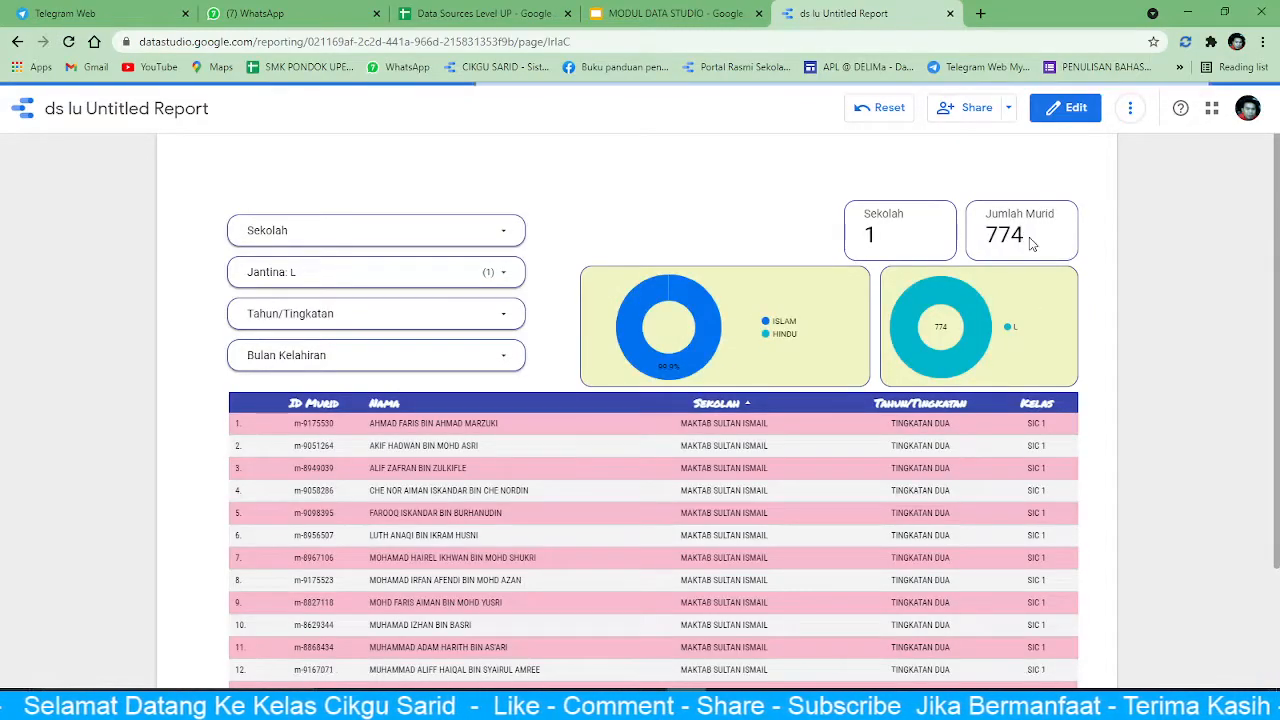
mouse_move(955, 342)
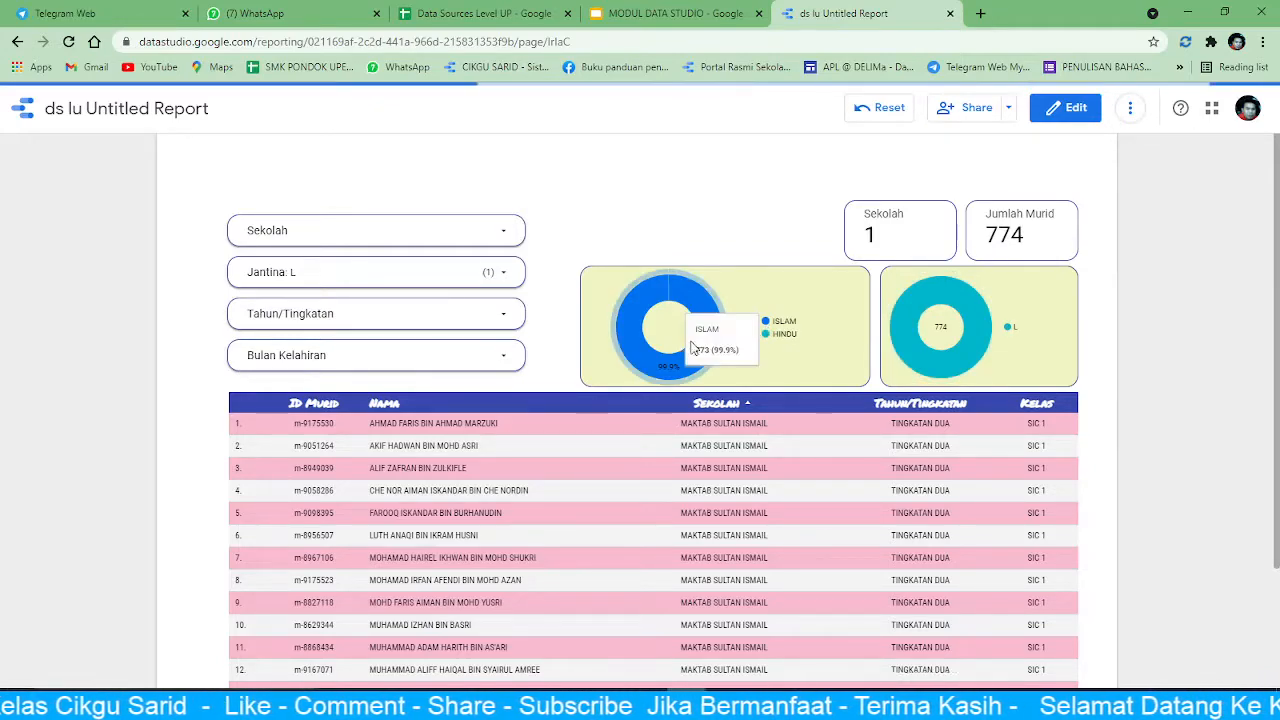
- Select all values again in the Jantina control and close its list
left_click(494, 272)
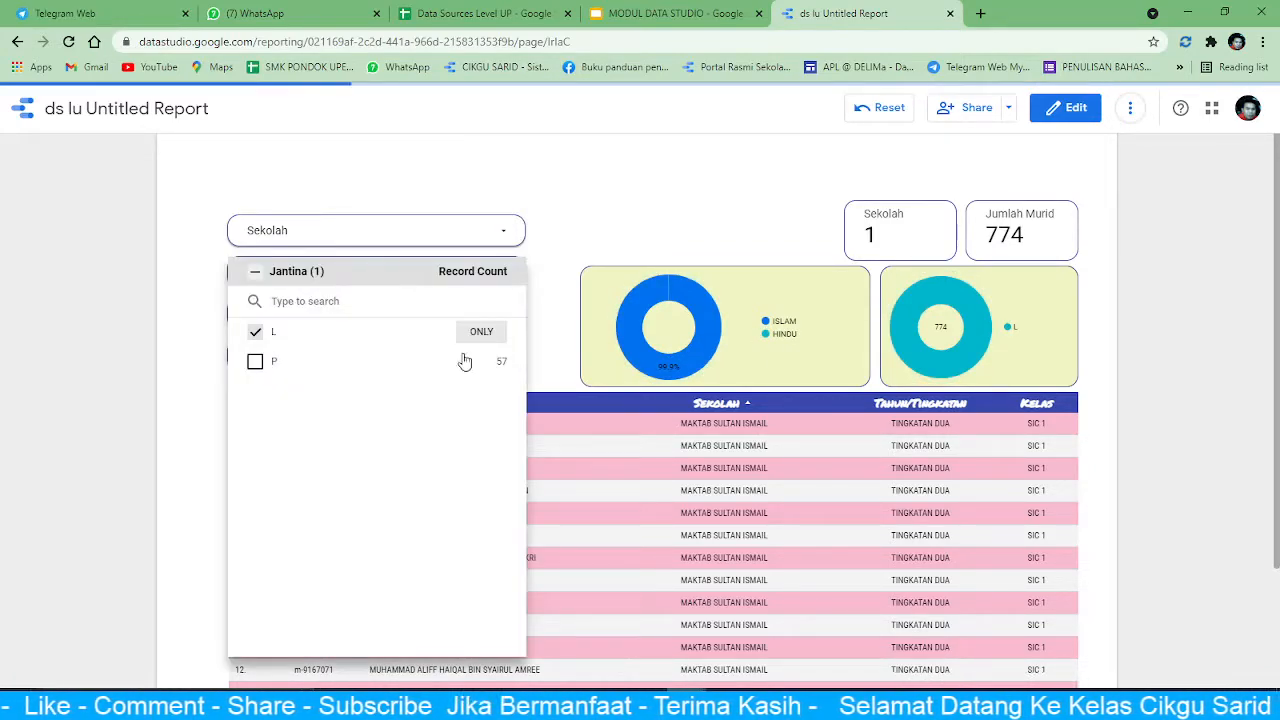
left_click(255, 273)
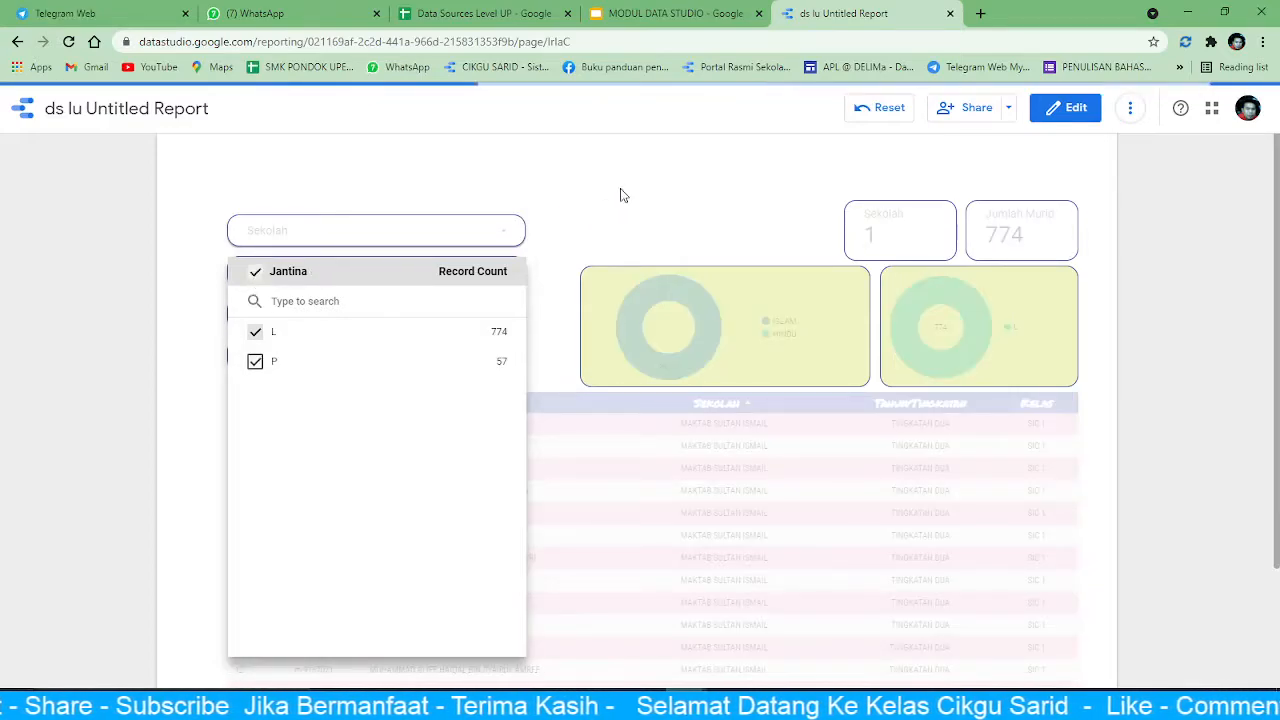
left_click(620, 195)
- Examine the slices of the gender and religion pie charts and the Sekolah column throughout the student table
mouse_move(940, 295)
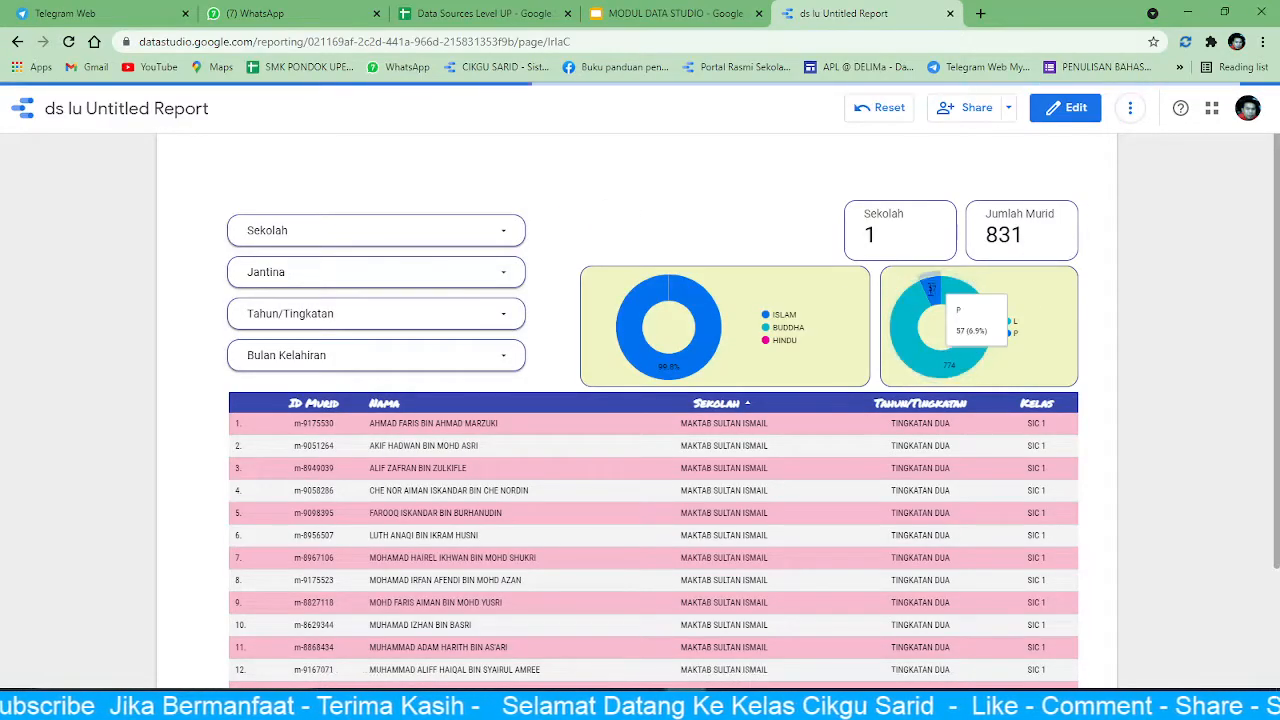
mouse_move(705, 308)
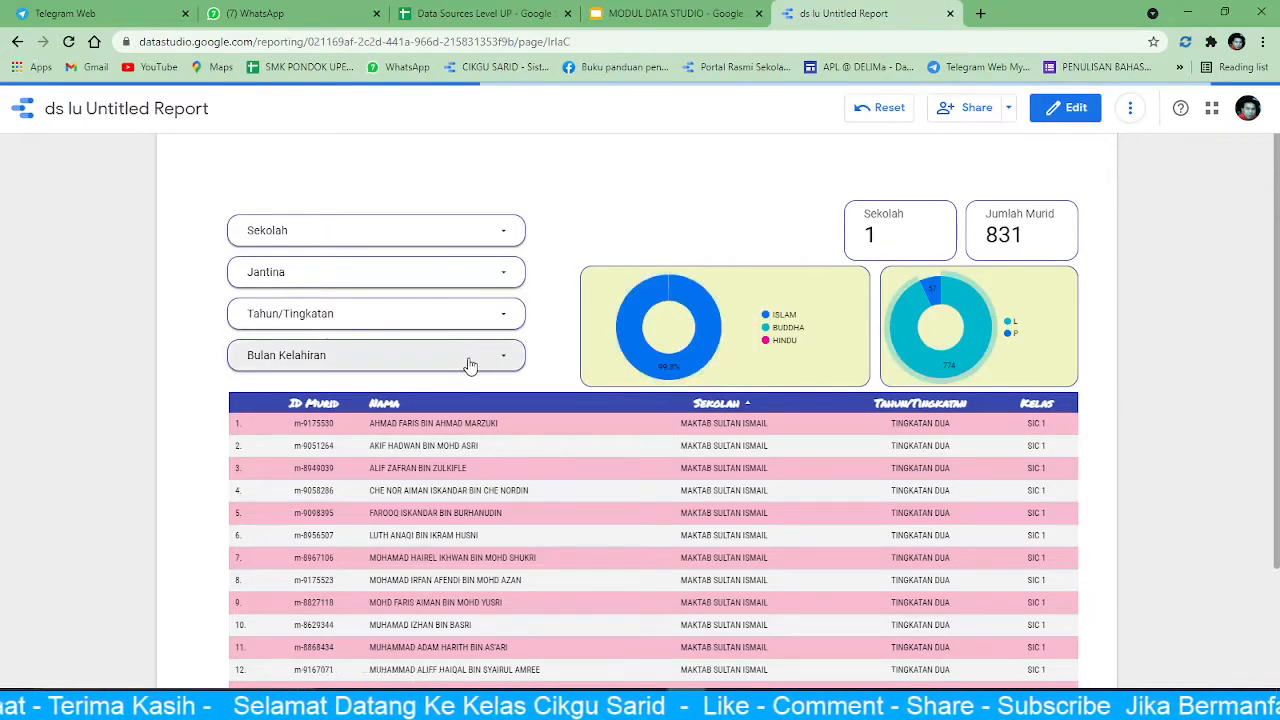
scroll(1129, 391, "down", 2)
scroll(808, 392, "down", 8)
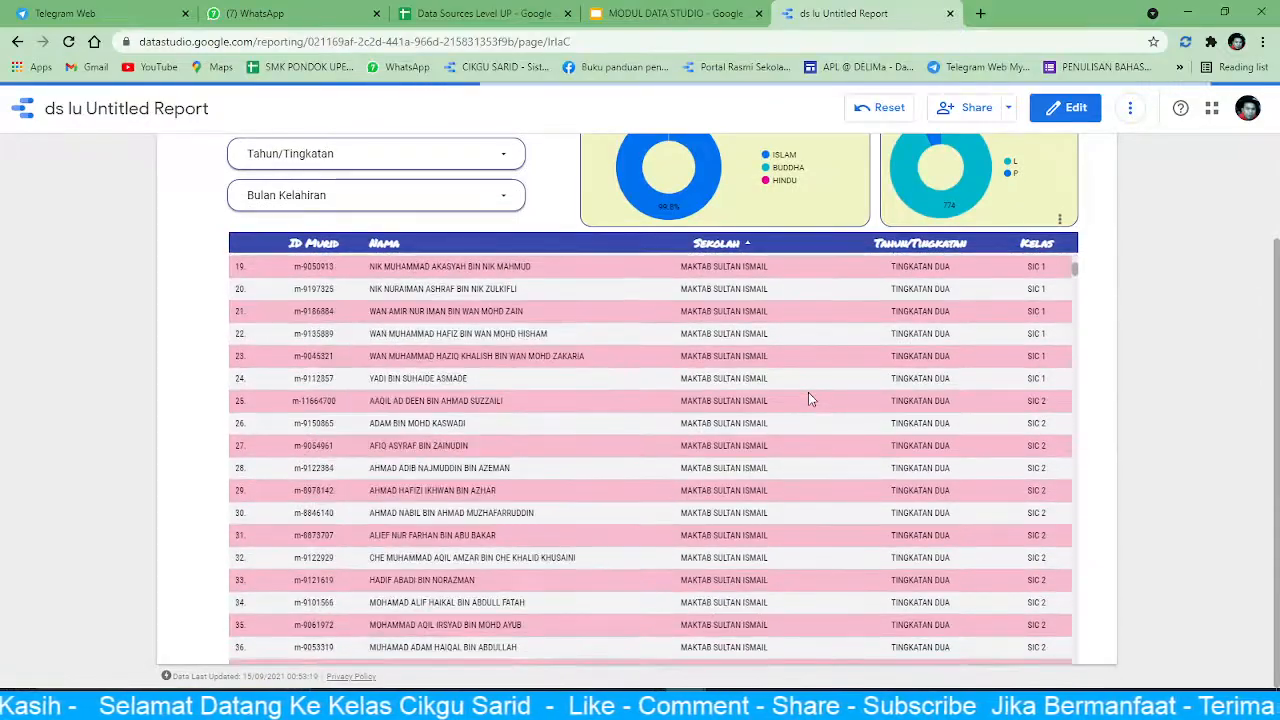
scroll(848, 424, "down", 20)
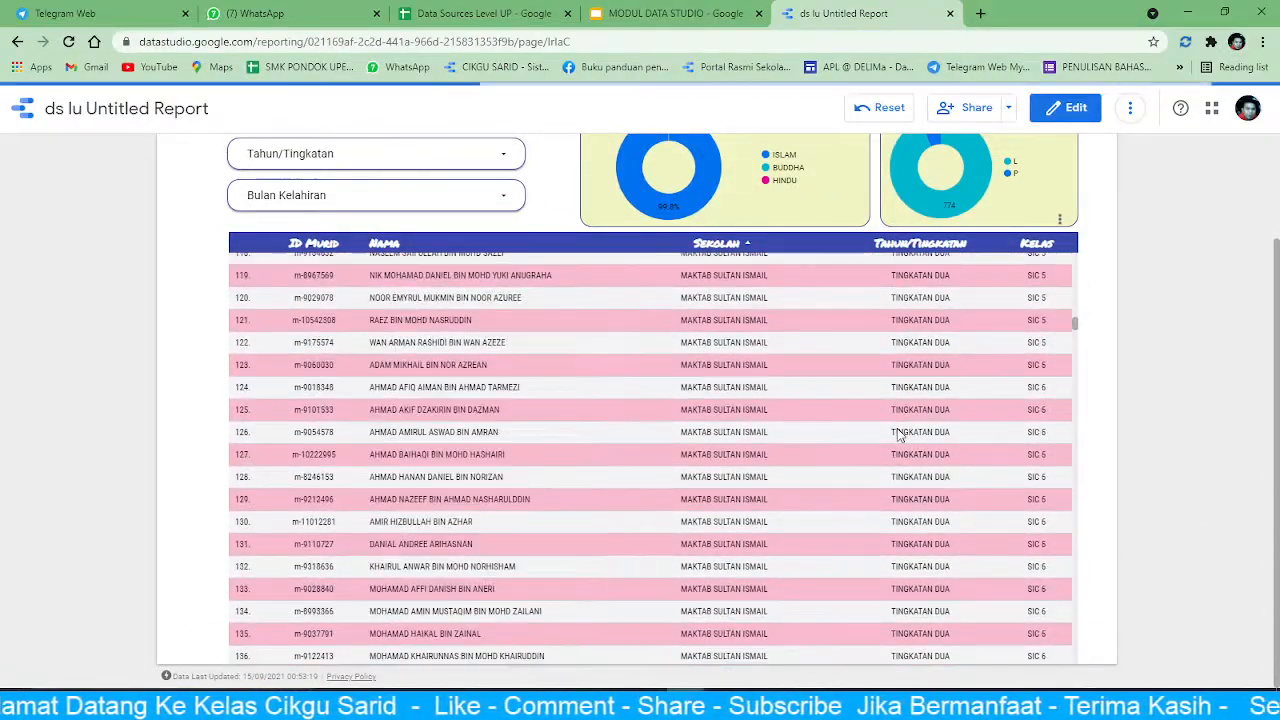
scroll(850, 420, "up", 6)
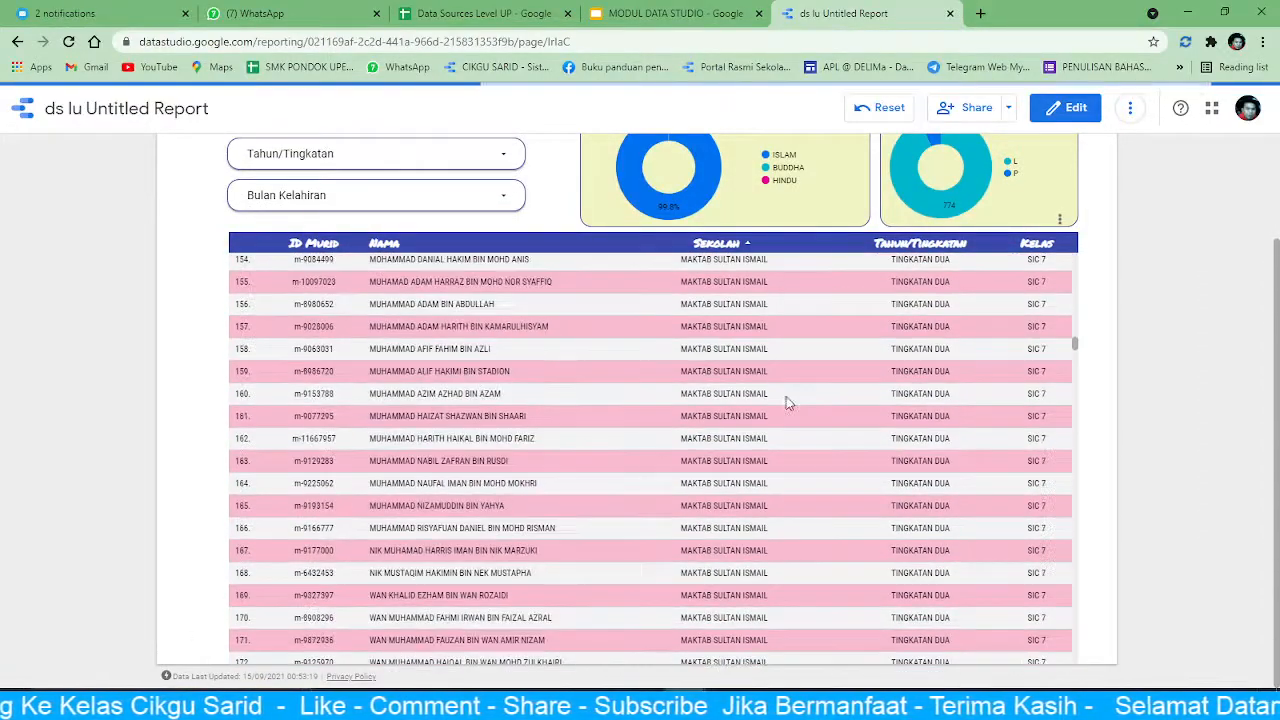
scroll(786, 402, "up", 14)
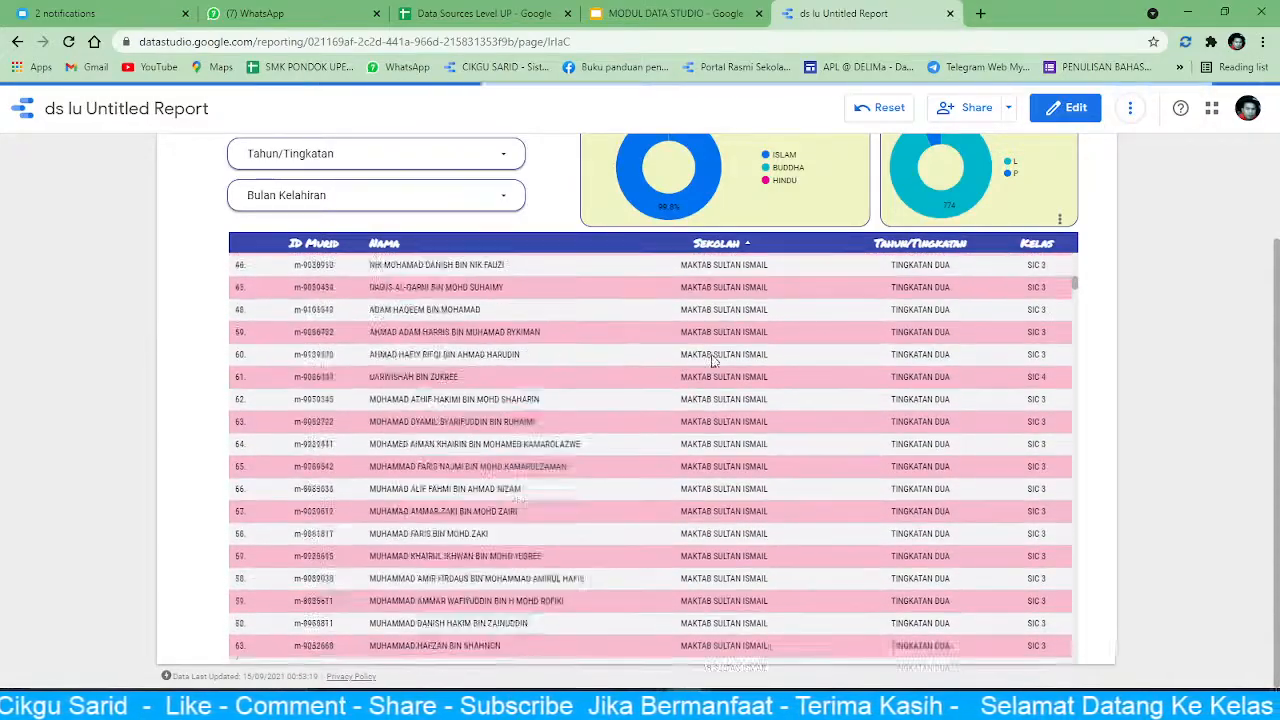
scroll(1085, 425, "up", 3)
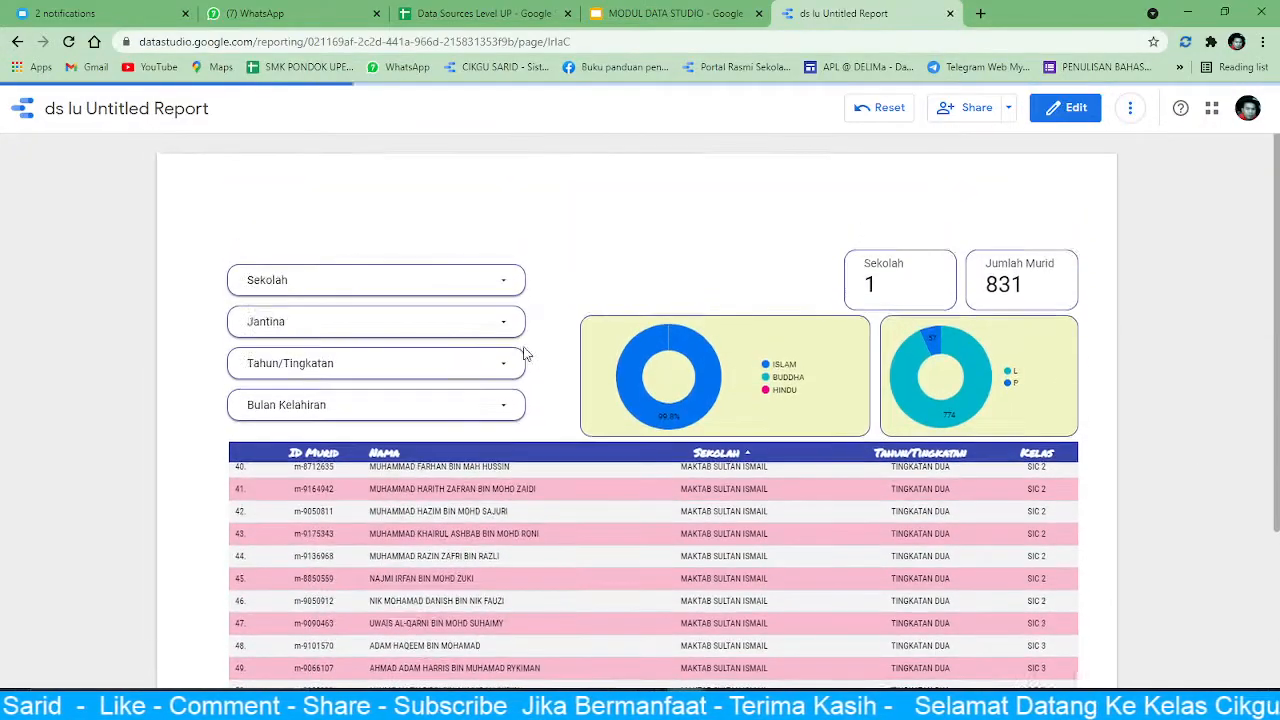
- Limit the Bulan Kelahiran control to September only and check the charts and student table
left_click(497, 408)
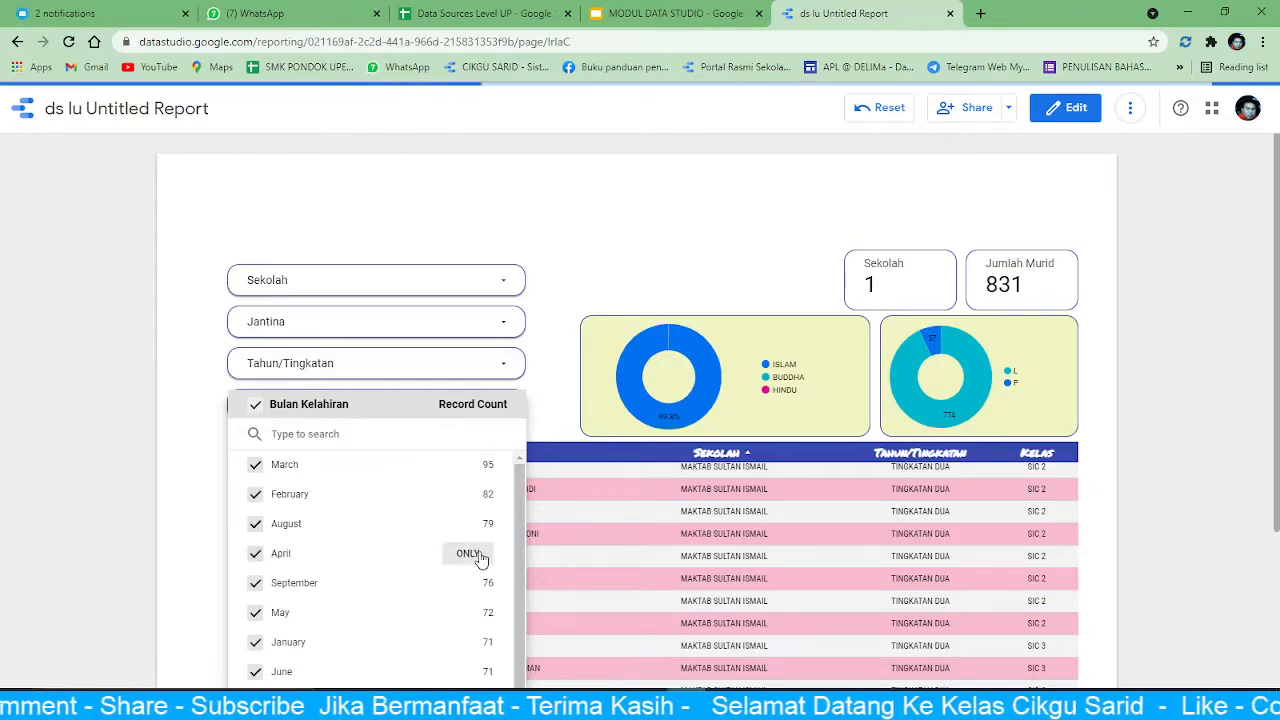
left_click(467, 584)
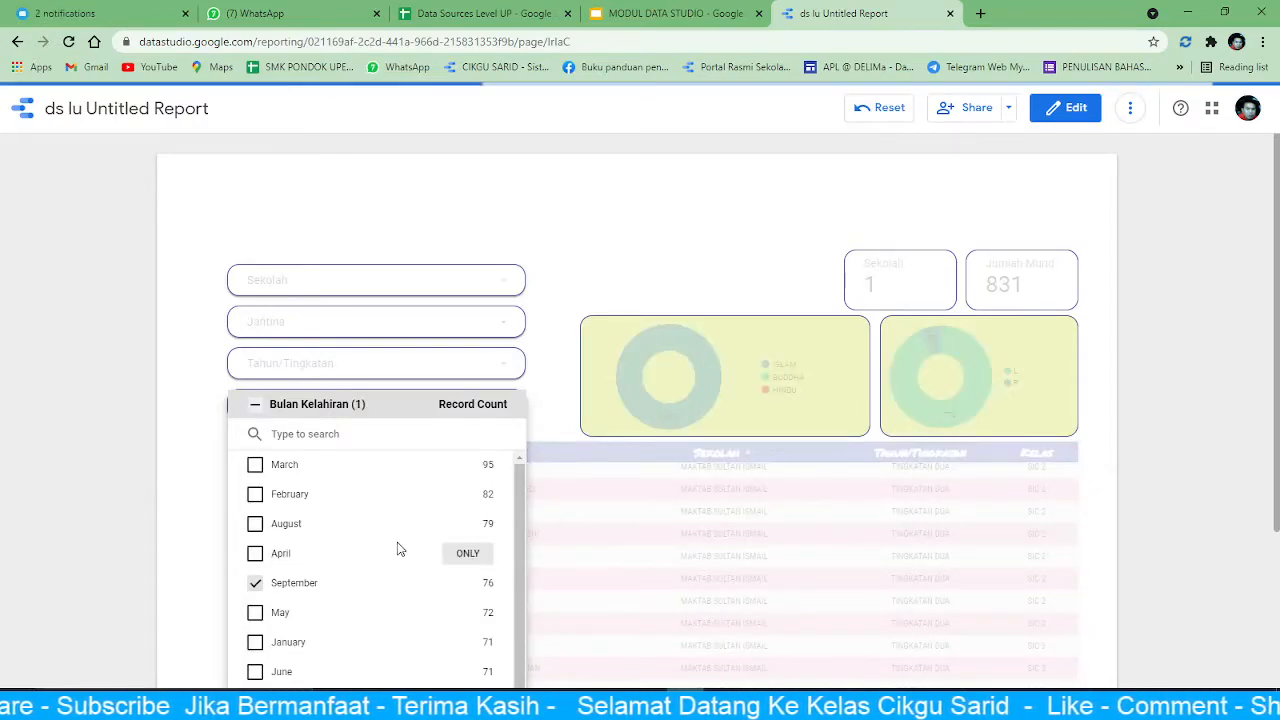
left_click(1117, 461)
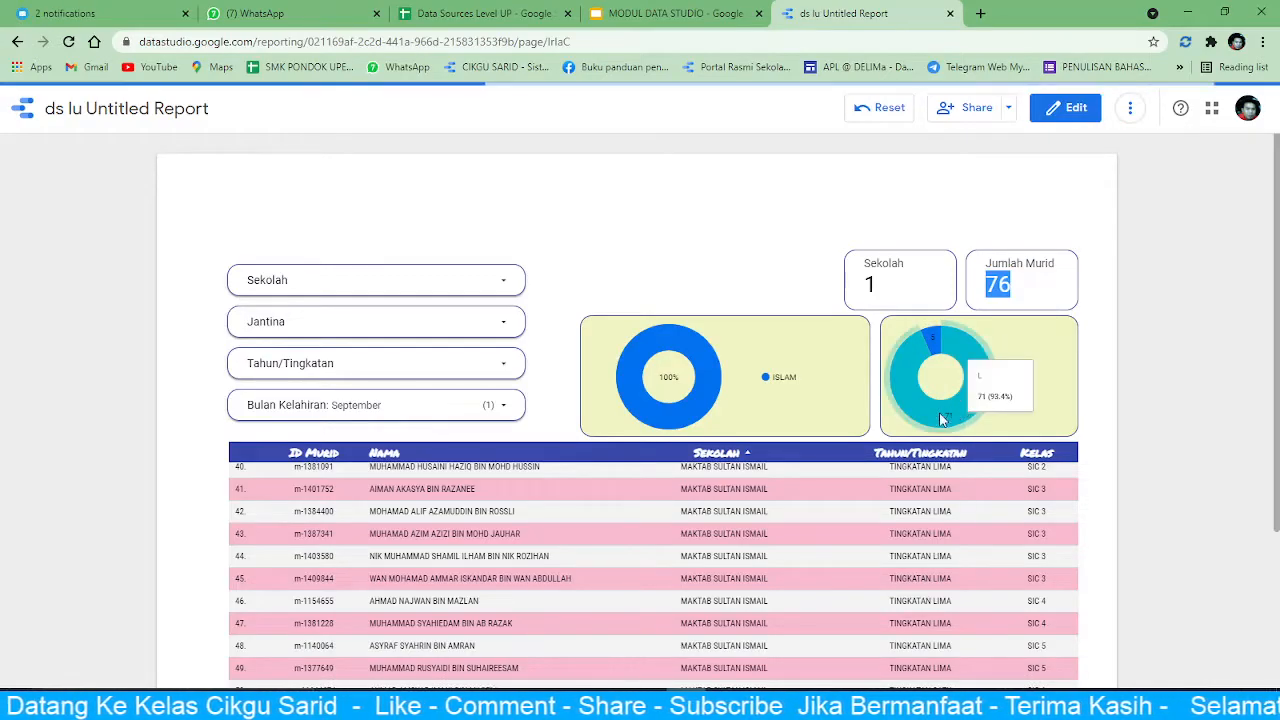
mouse_move(637, 410)
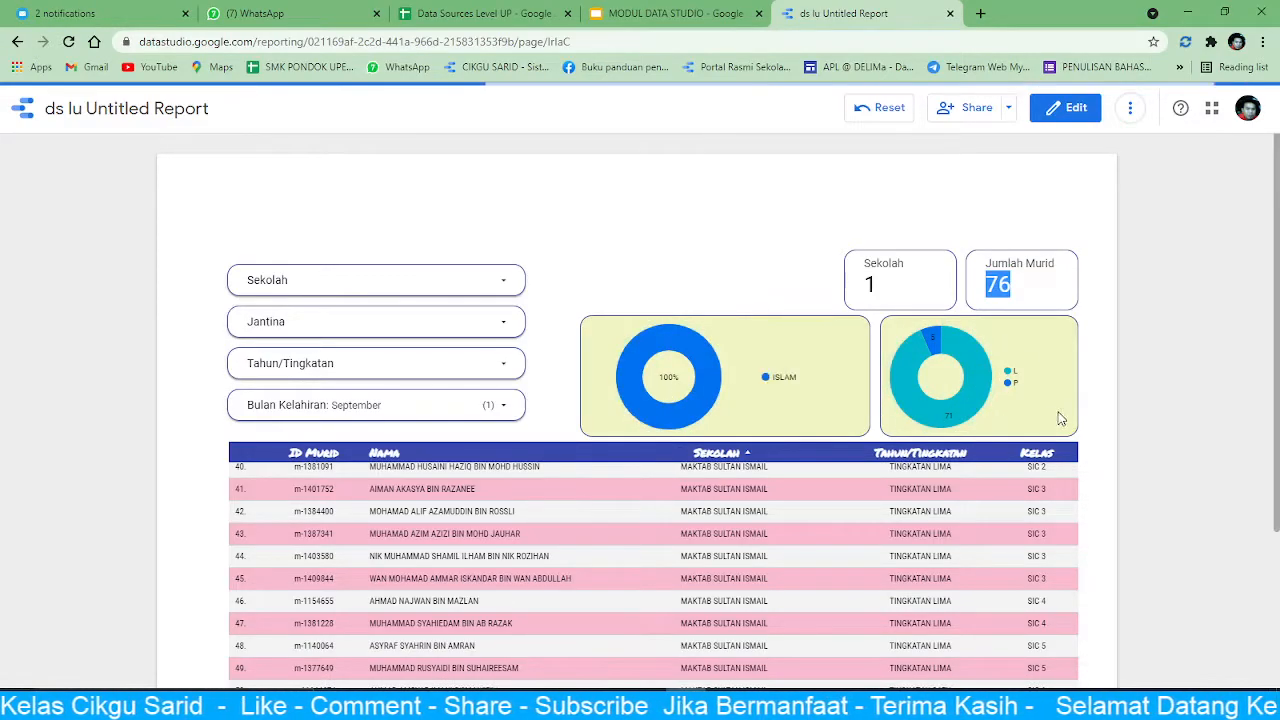
scroll(817, 463, "down", 3)
scroll(805, 463, "up", 4)
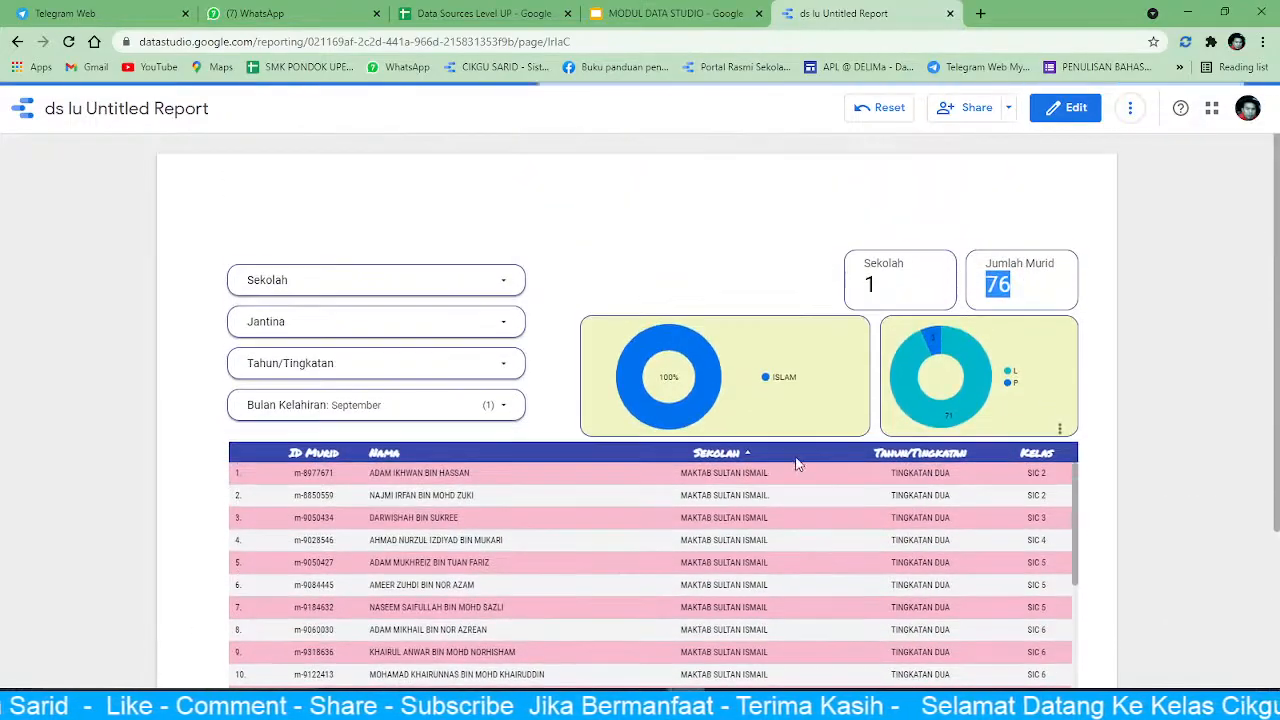
- Limit the Tahun/Tingkatan control to TINGKATAN SATU only
left_click(480, 363)
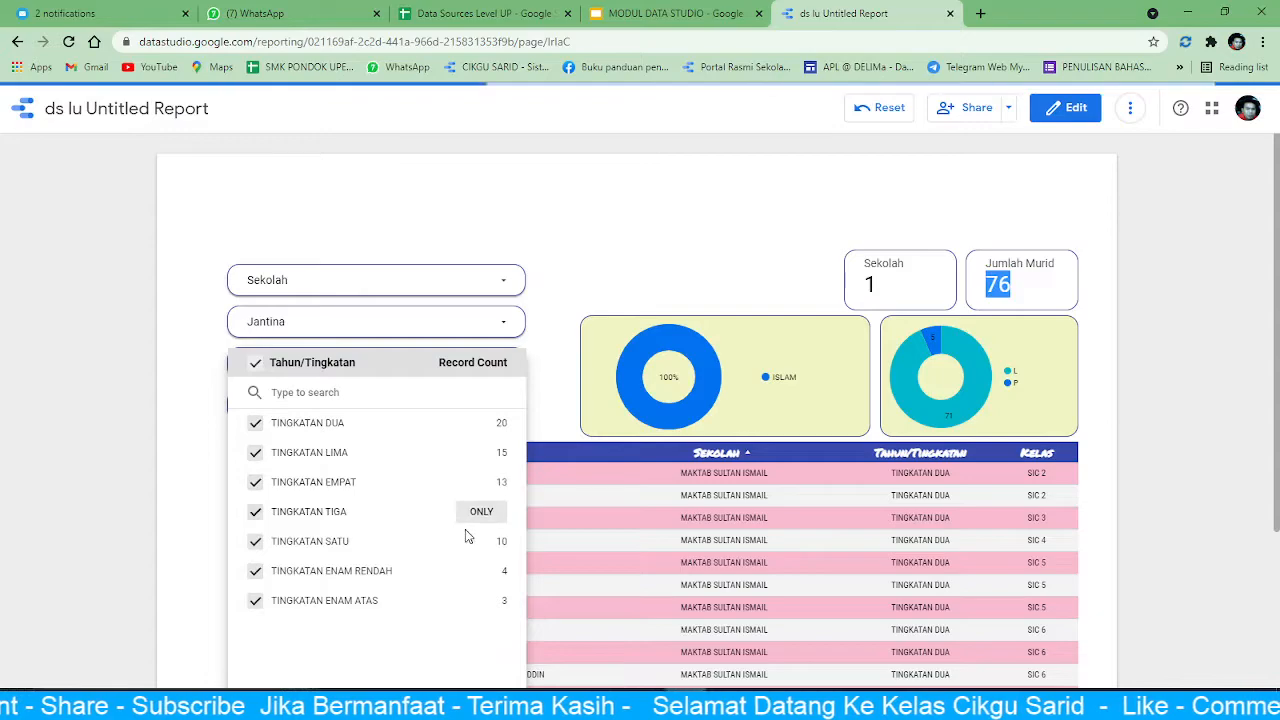
left_click(479, 541)
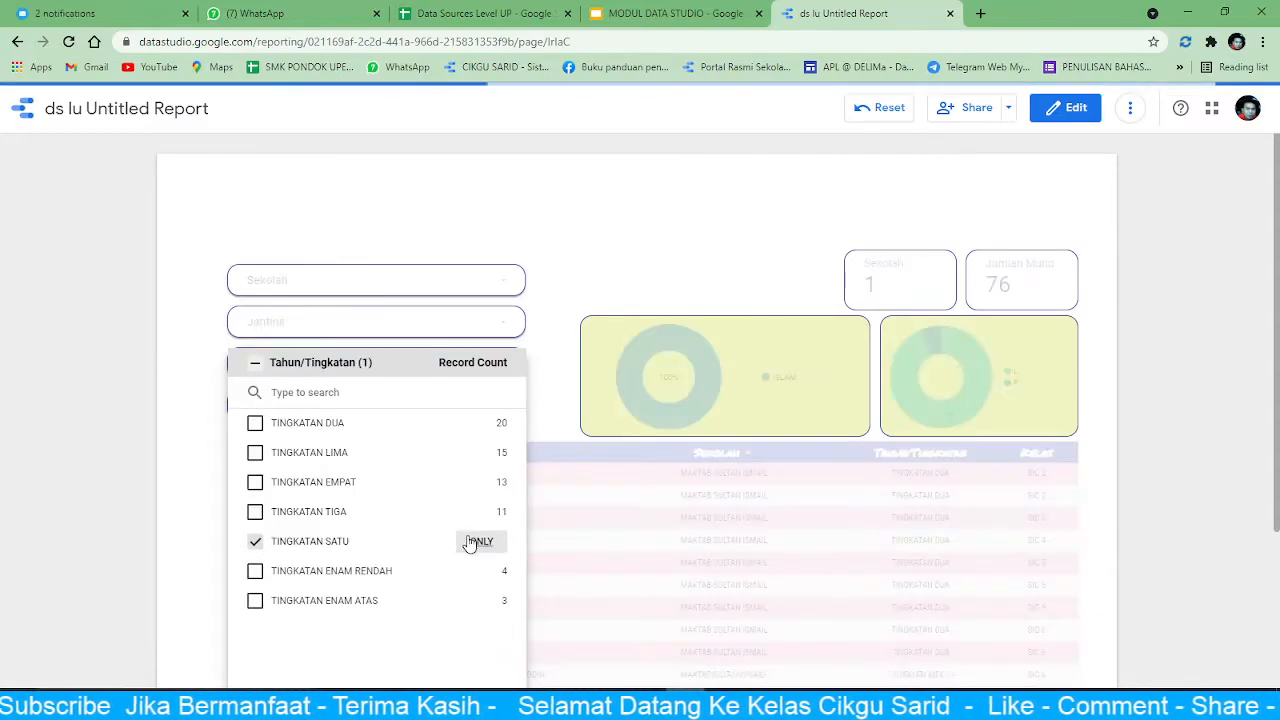
- Close the Tahun/Tingkatan list and check the Jumlah Murid scorecard, pie charts and student table rows for TINGKATAN SATU in September
left_click(1135, 393)
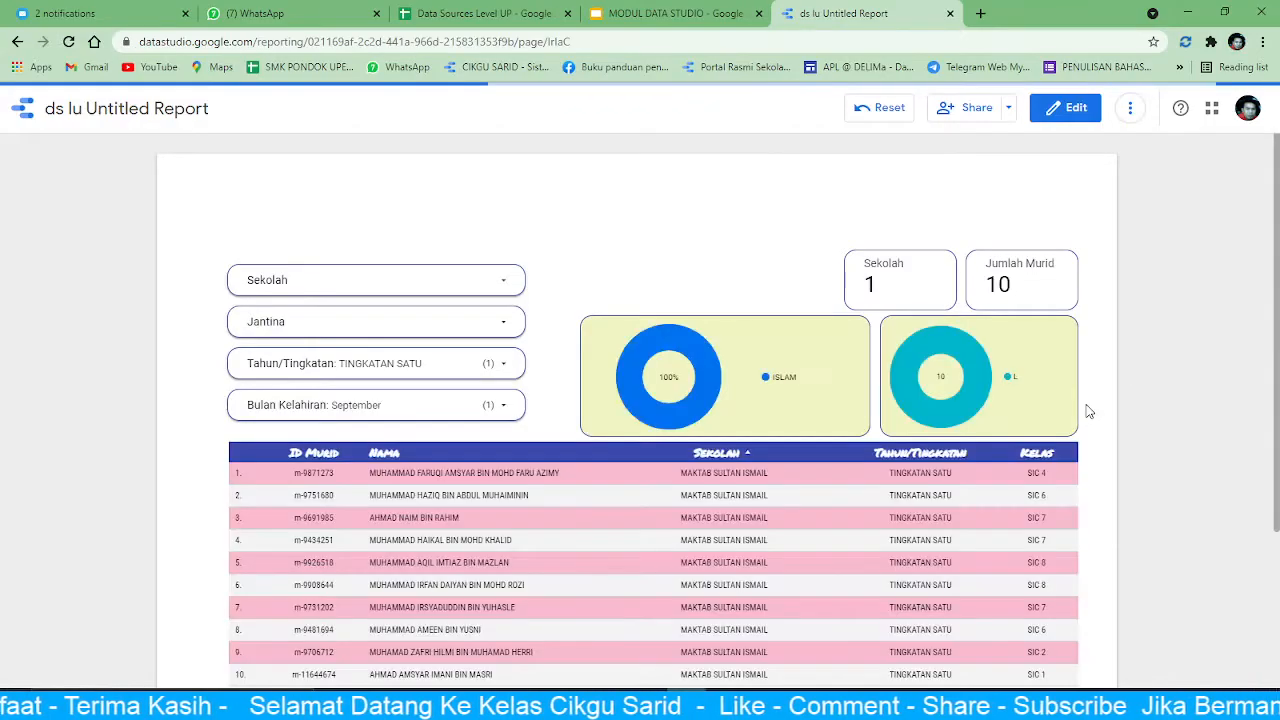
scroll(980, 448, "down", 2)
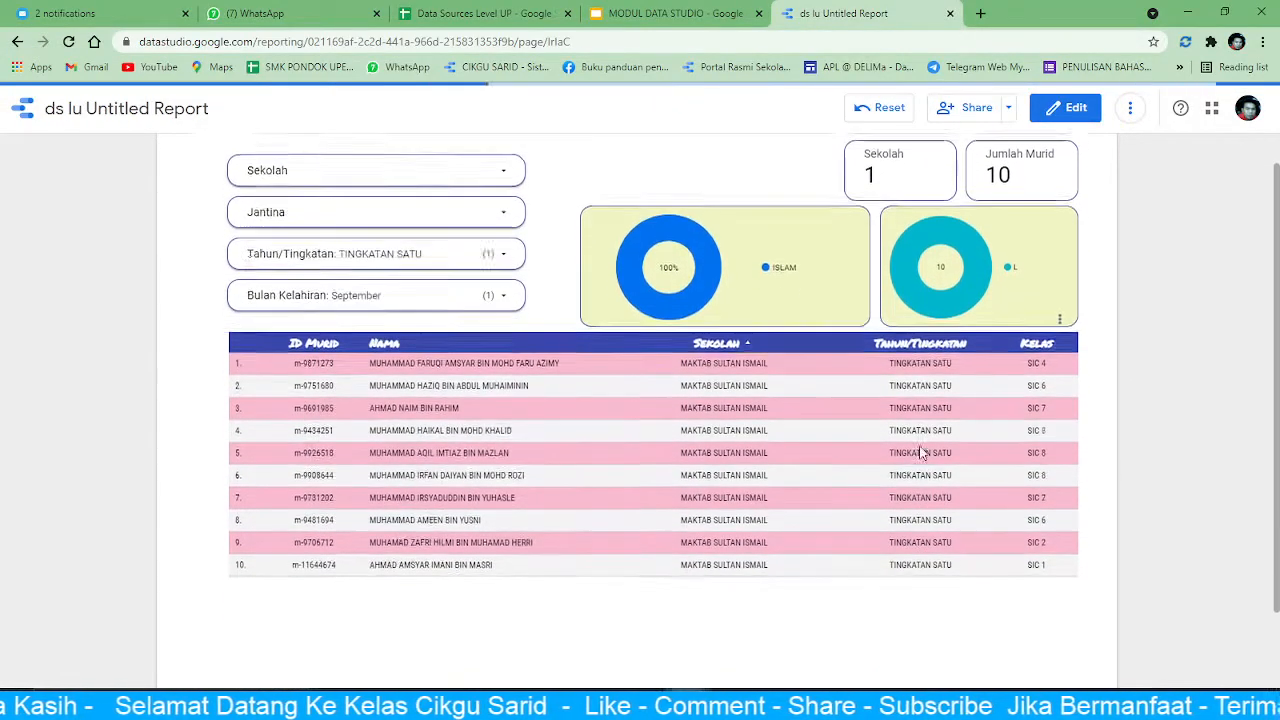
scroll(920, 452, "up", 2)
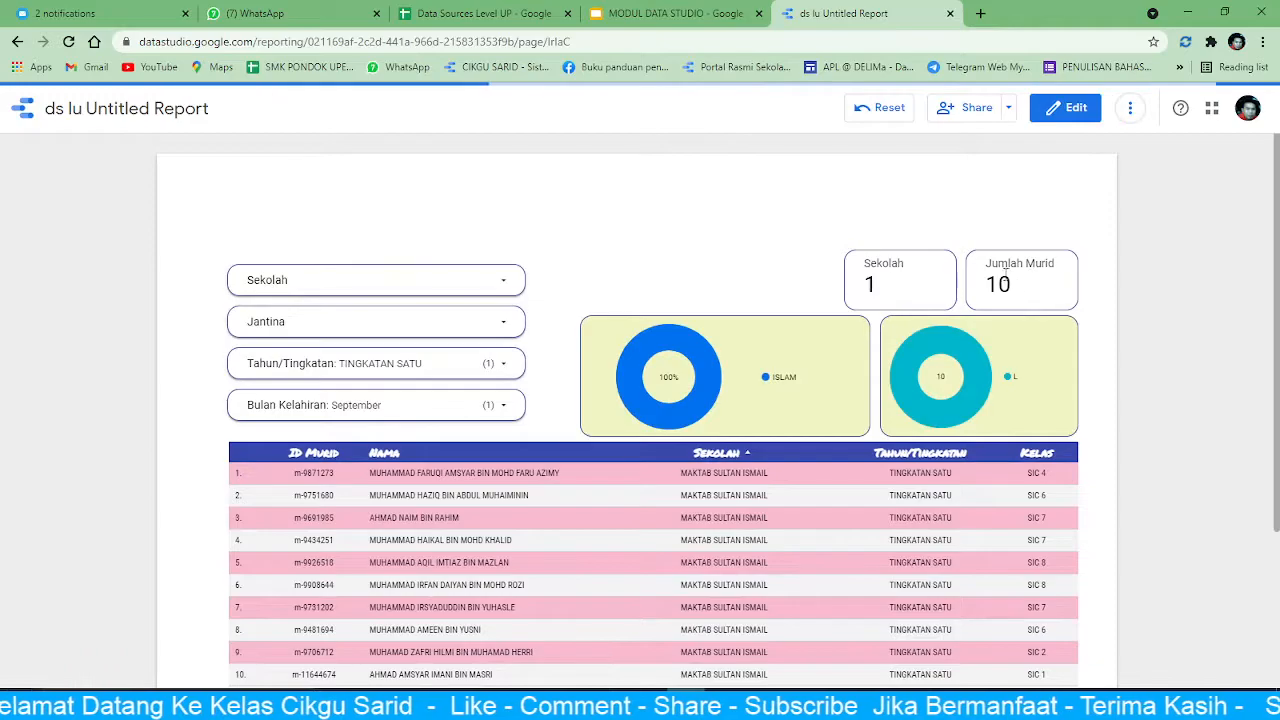
mouse_move(960, 397)
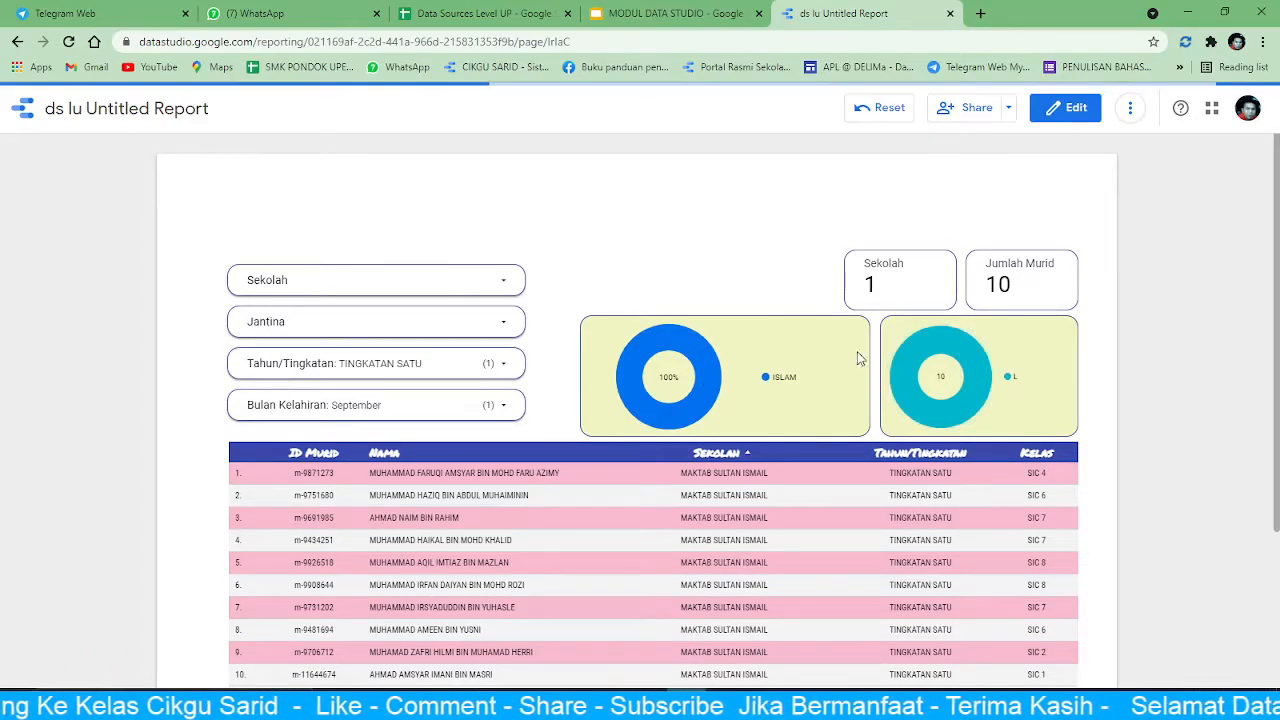
scroll(1071, 380, "down", 2)
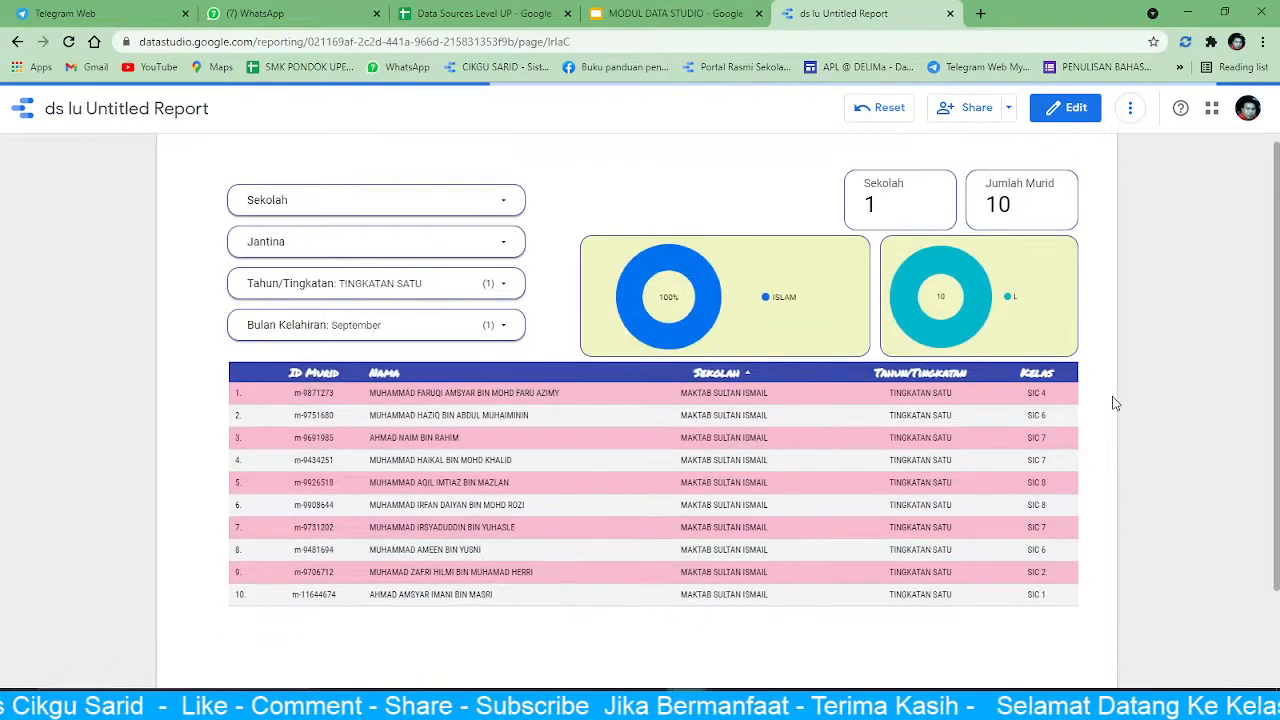
scroll(1100, 390, "down", 1)
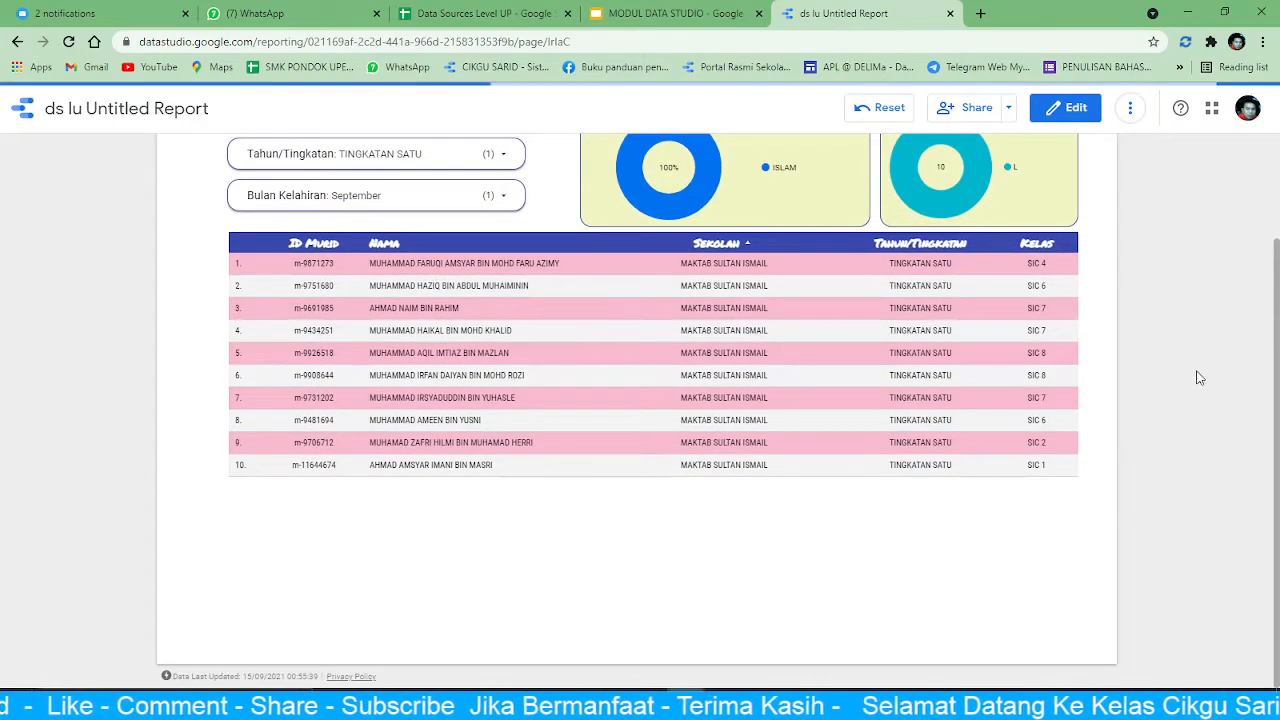
scroll(1157, 374, "up", 3)
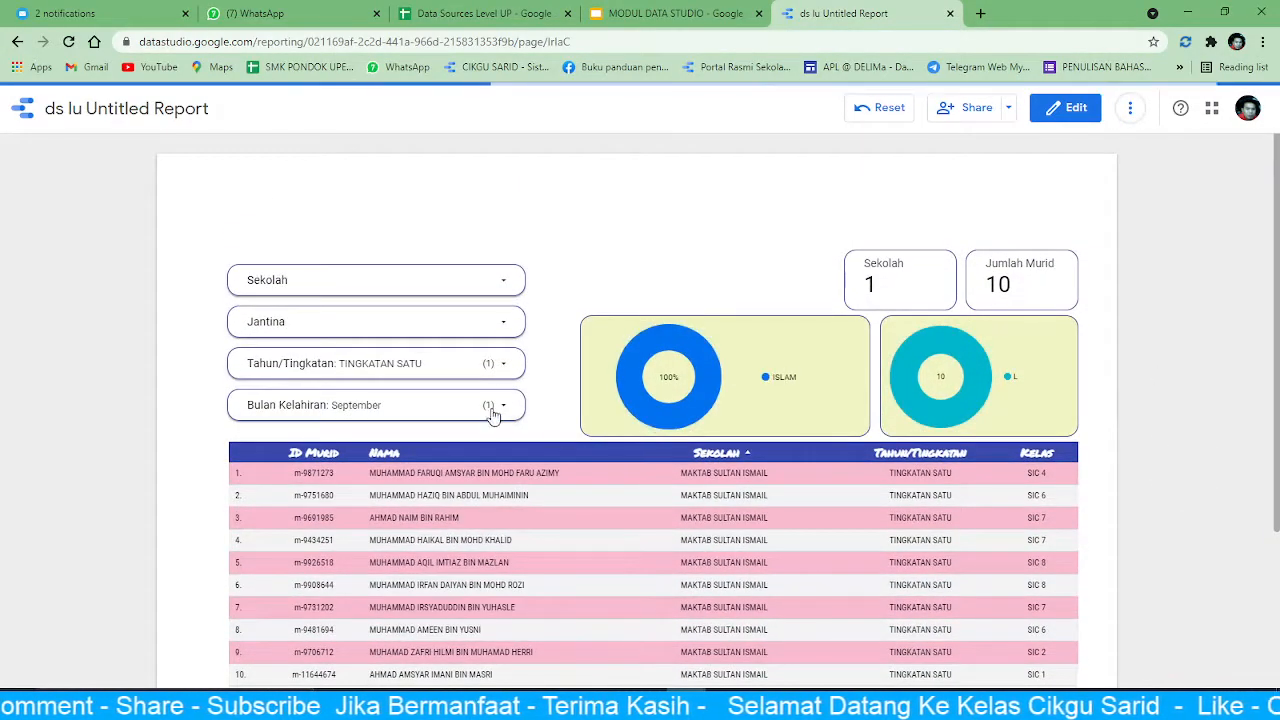
- Select all values again in the Tahun/Tingkatan and Bulan Kelahiran controls and close their lists
left_click(488, 364)
left_click(258, 369)
left_click(563, 274)
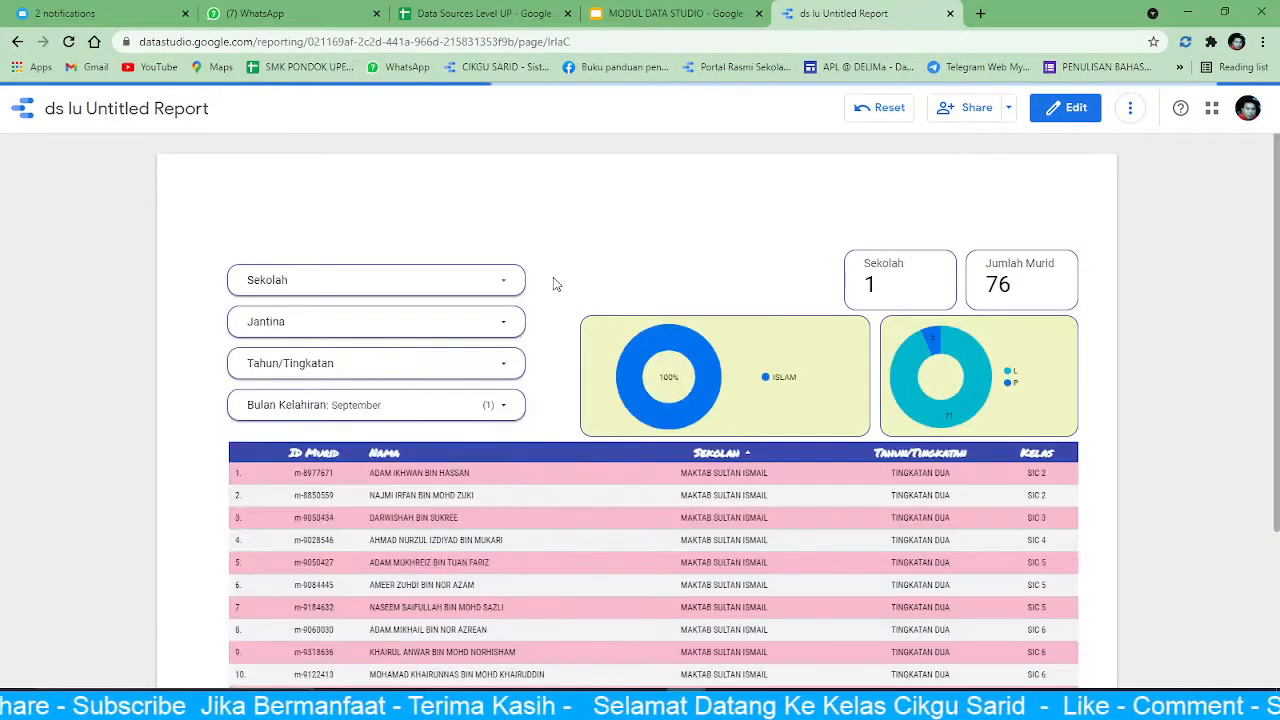
left_click(480, 403)
left_click(255, 404)
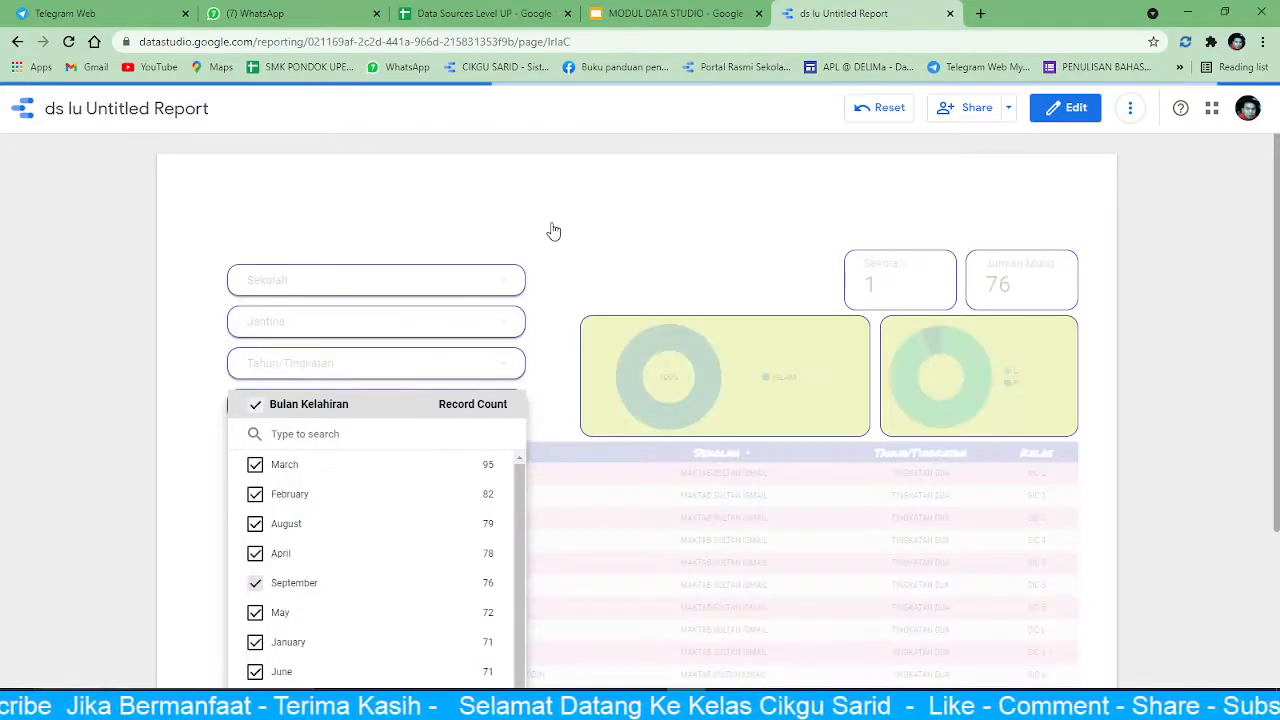
left_click(564, 224)
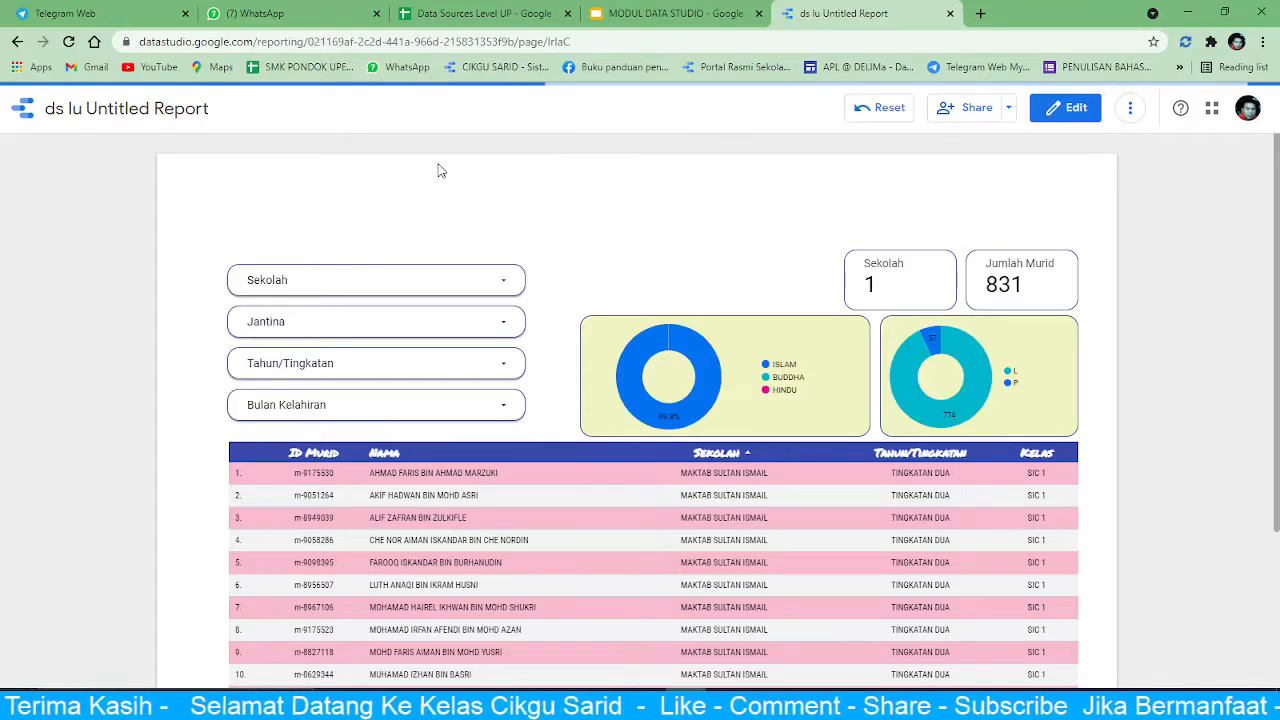
- Switch to the MODUL DATA STUDIO presentation in Google Slides and review the INTERMEDIATE slide's topics, checking back on the report in between
left_click(665, 14)
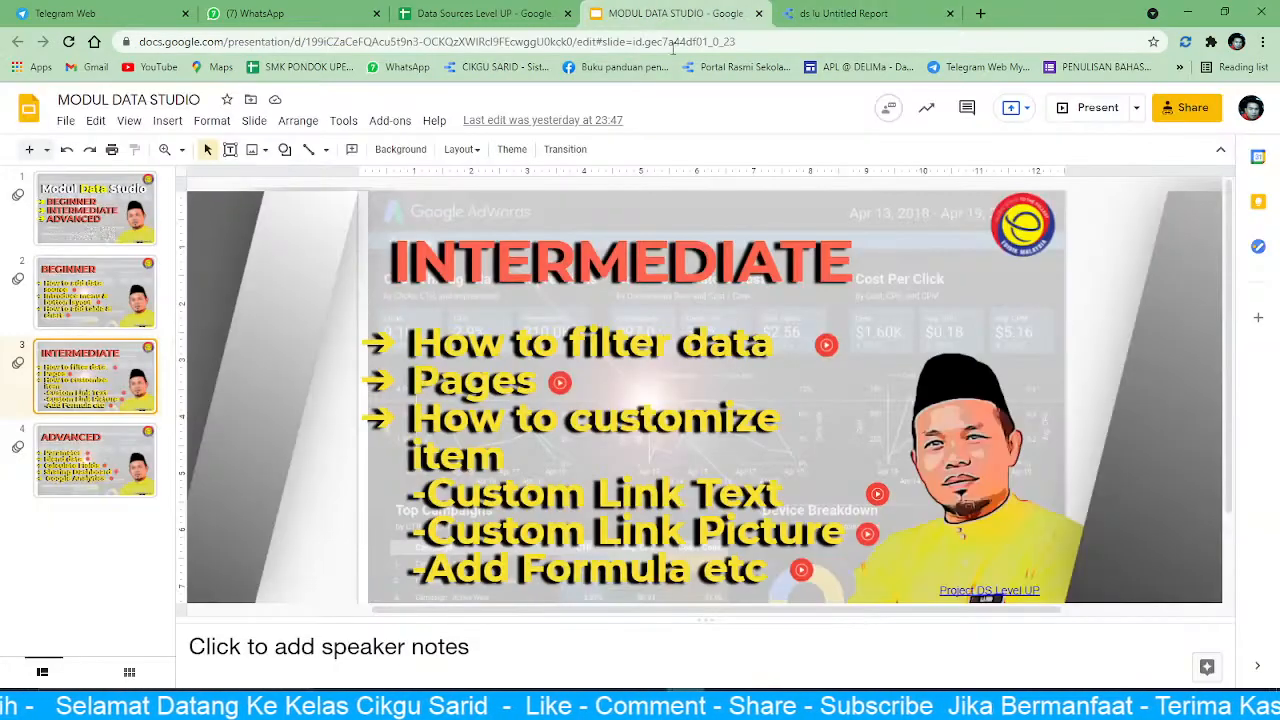
left_click(541, 388)
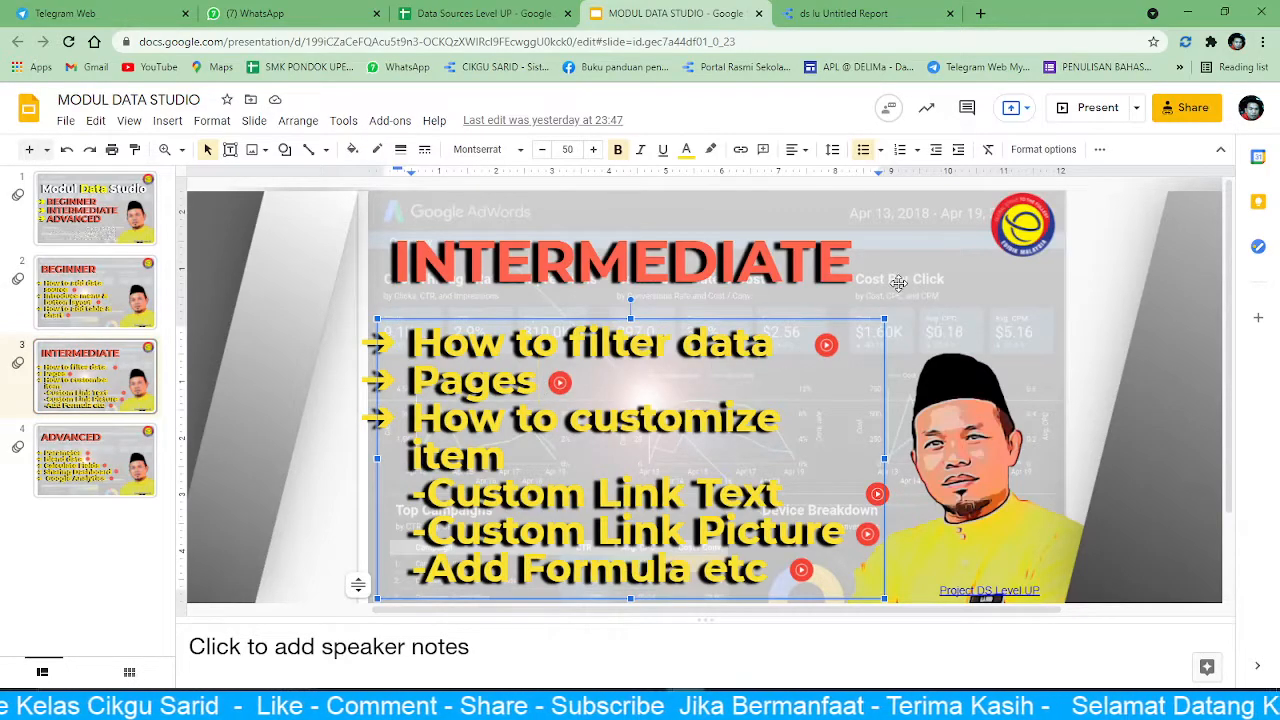
left_click(845, 13)
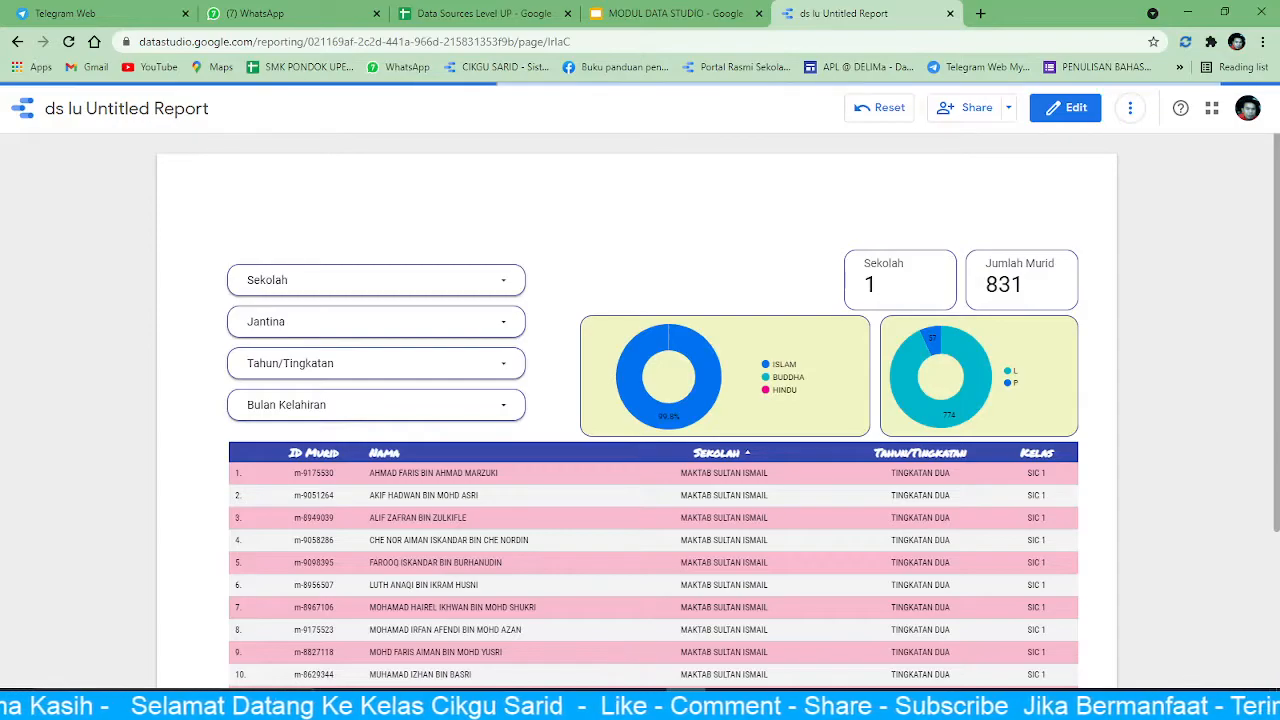
left_click(659, 8)
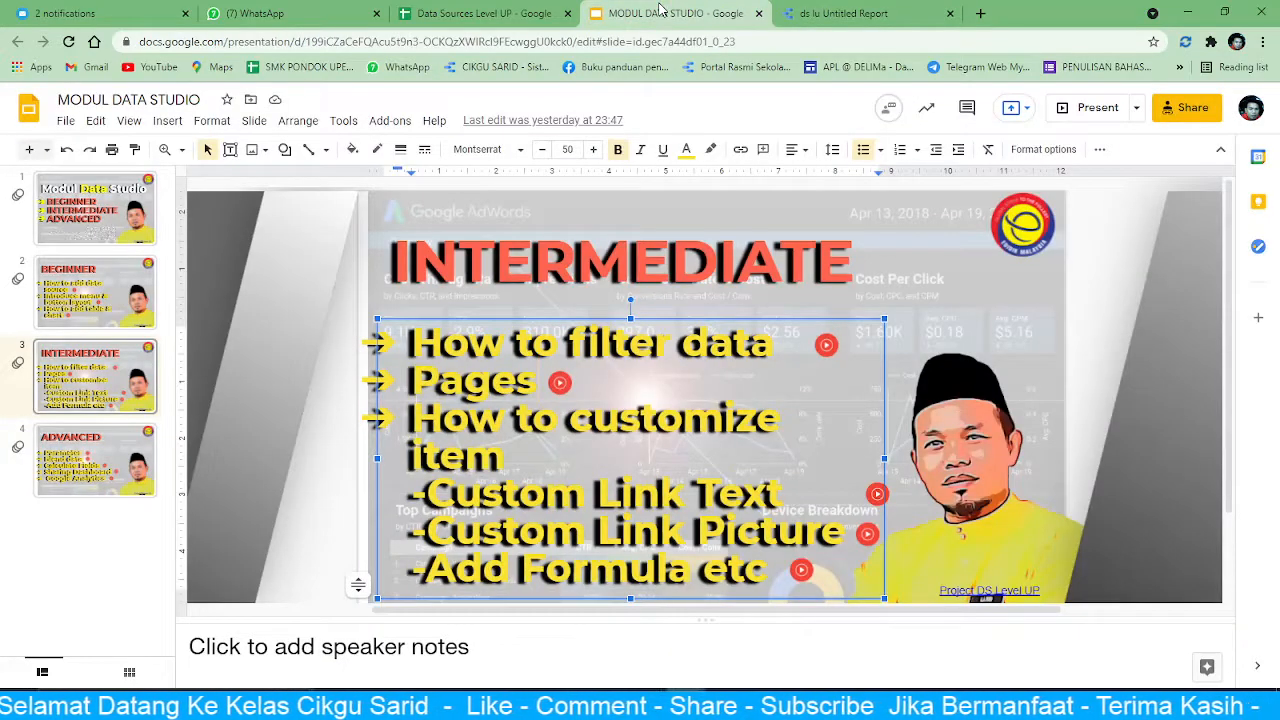